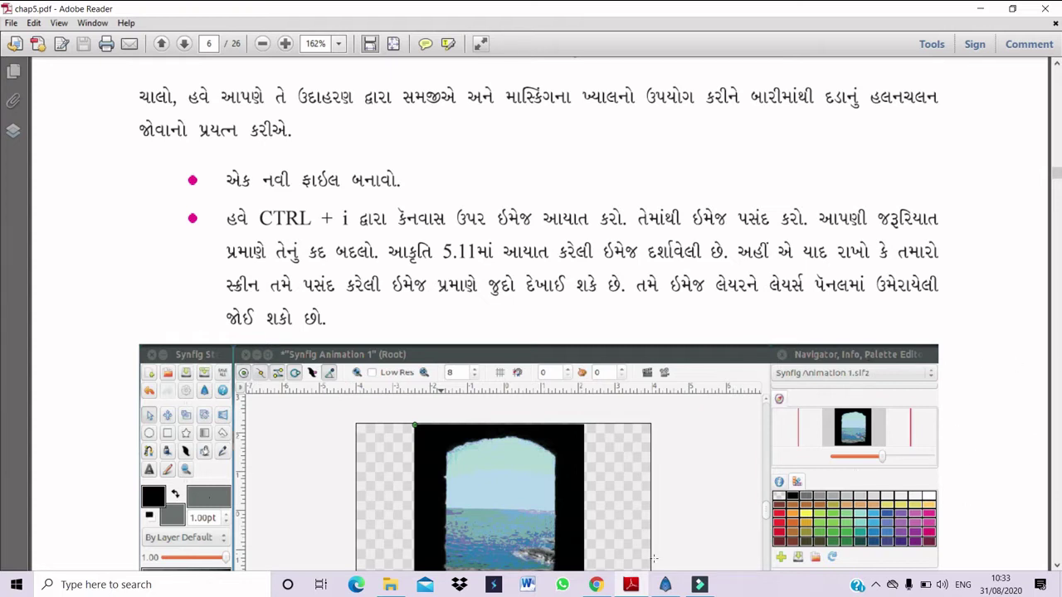
Step: Switch to Synfig Studio and import the image "images (1).jpeg" from the Desktop onto the canvas
mouse_move(666, 584)
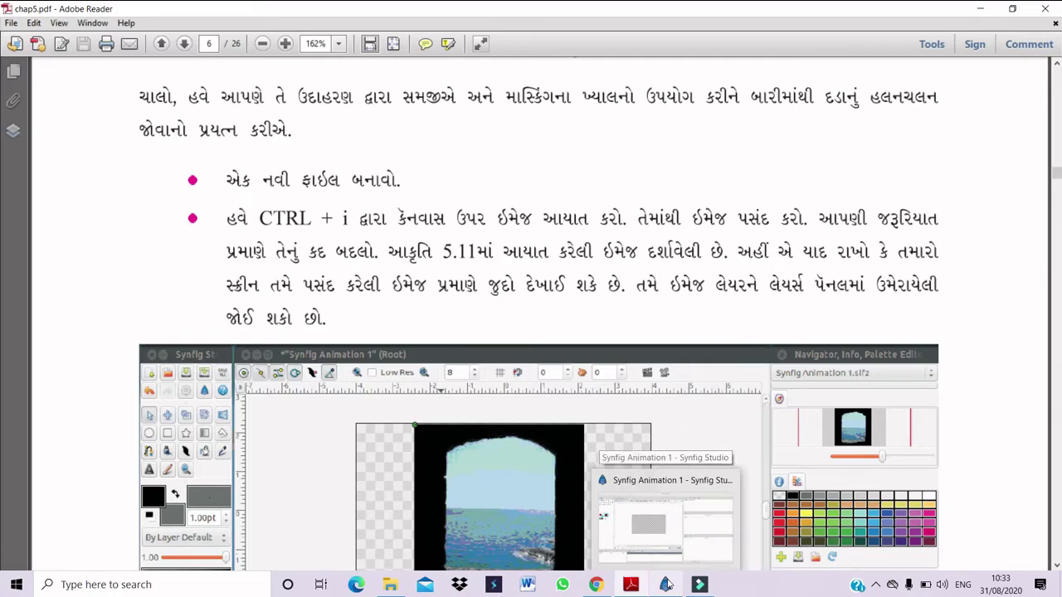
click(666, 584)
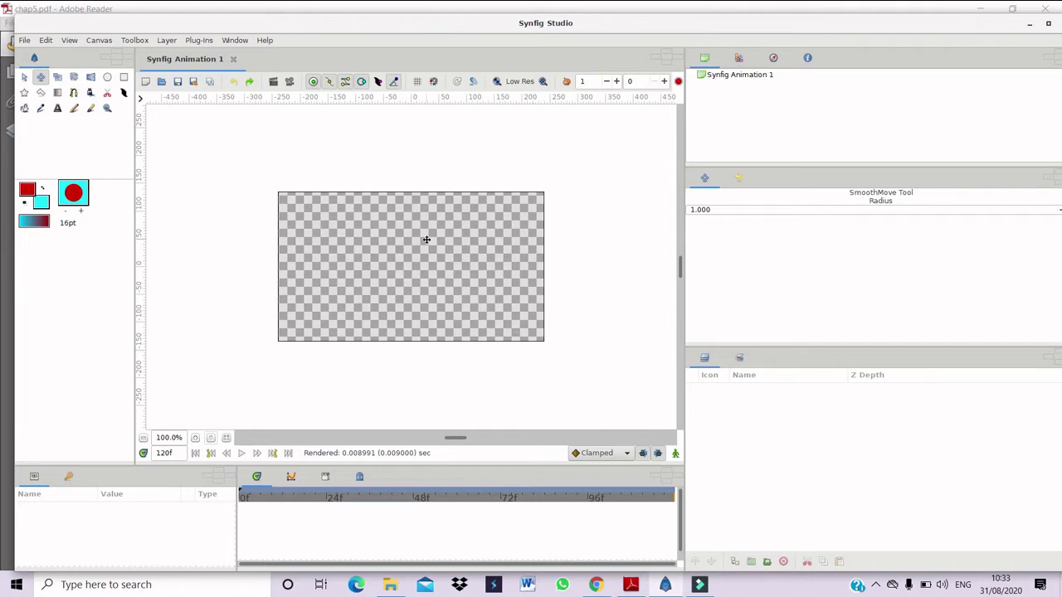
key(ctrl+i)
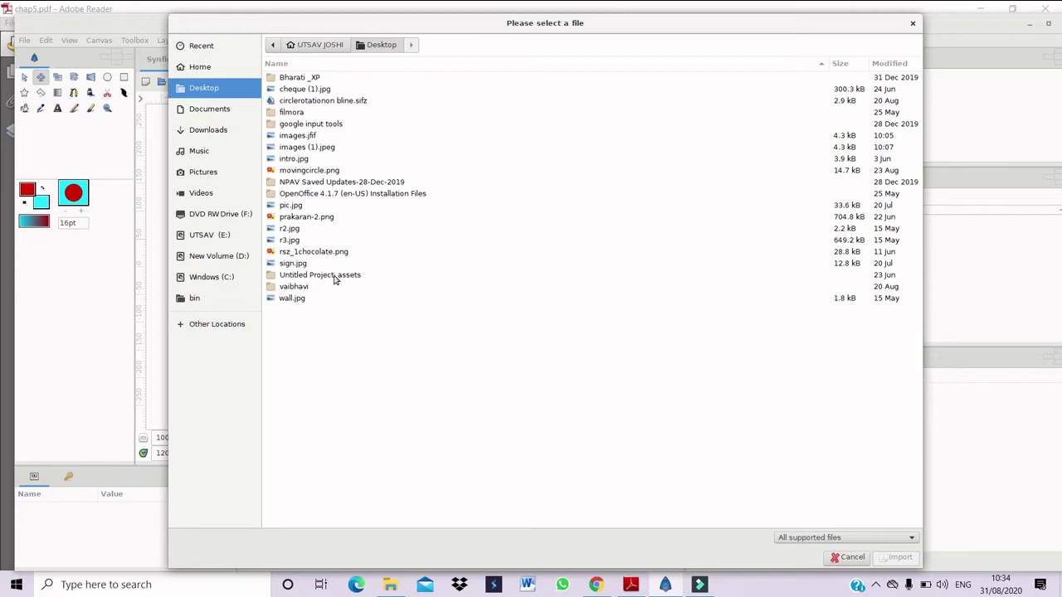
click(330, 147)
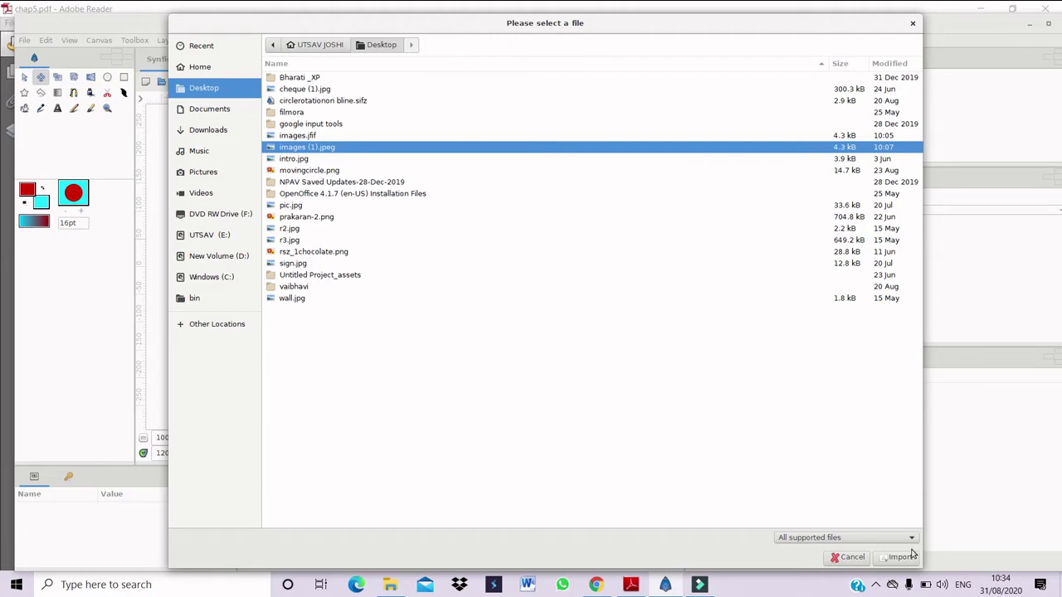
double_click(508, 155)
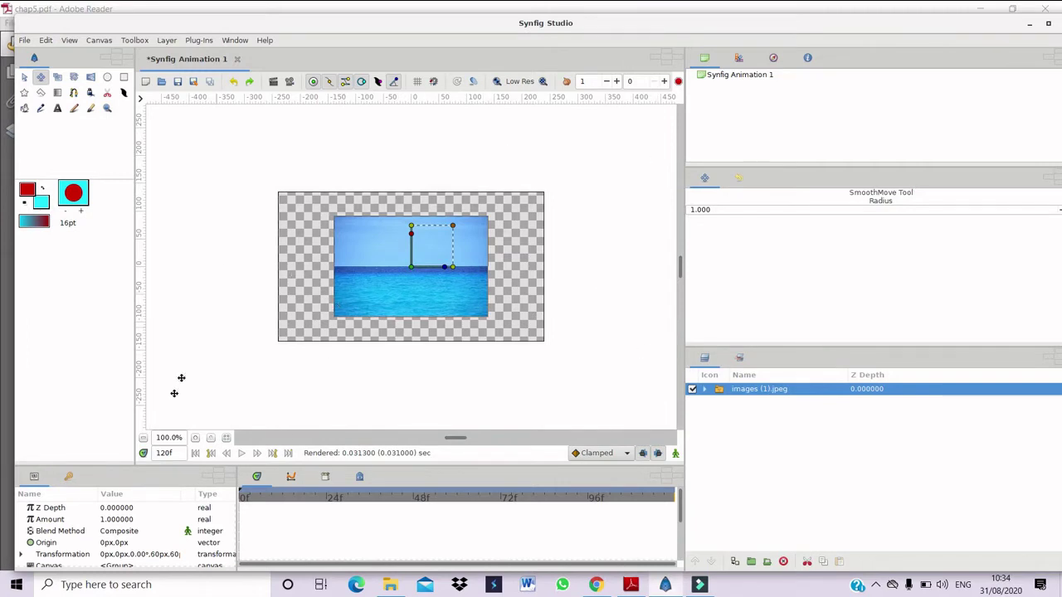
Step: Draw an eight-point cloud outline with the Spline tool in the empty area left of the image and loop it closed
click(196, 440)
click(196, 439)
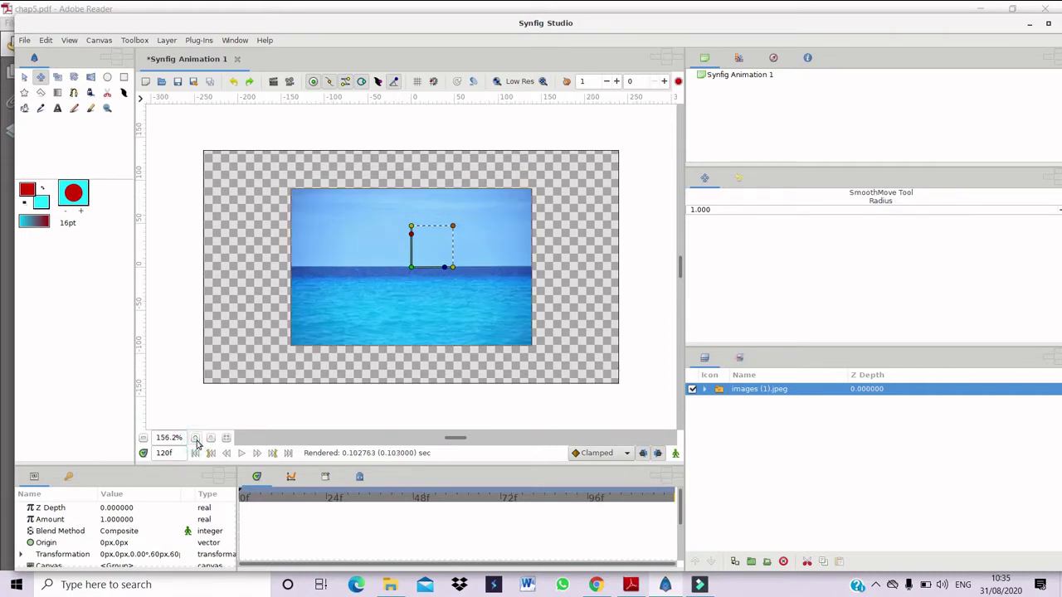
click(196, 440)
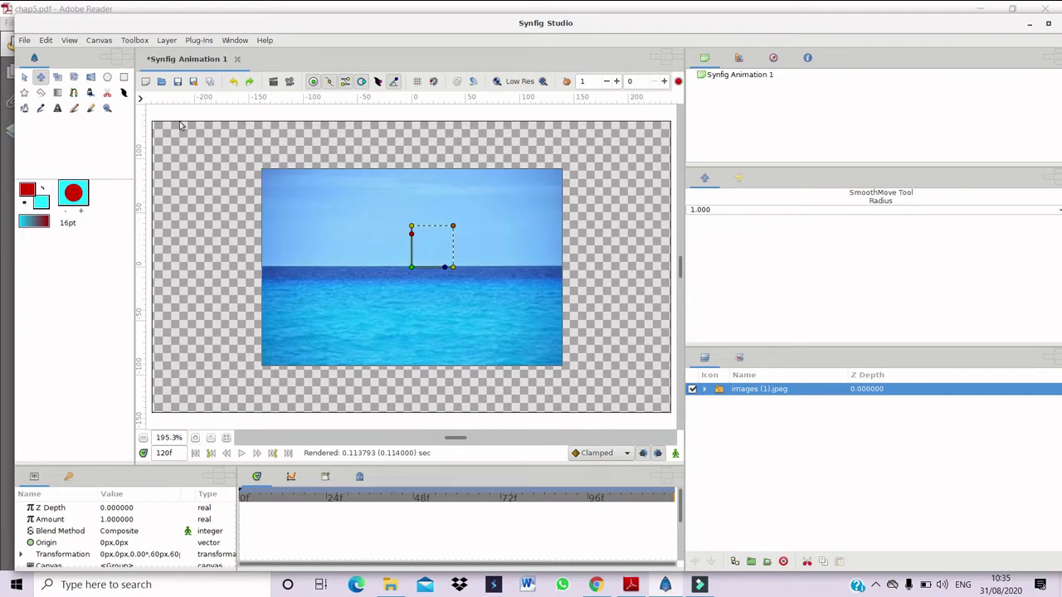
click(73, 94)
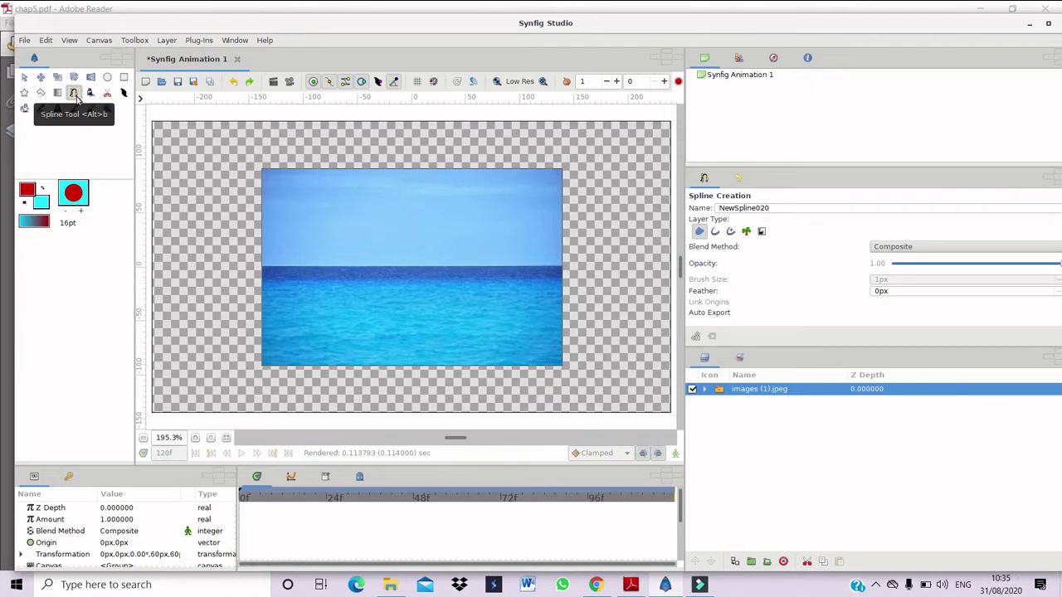
click(154, 223)
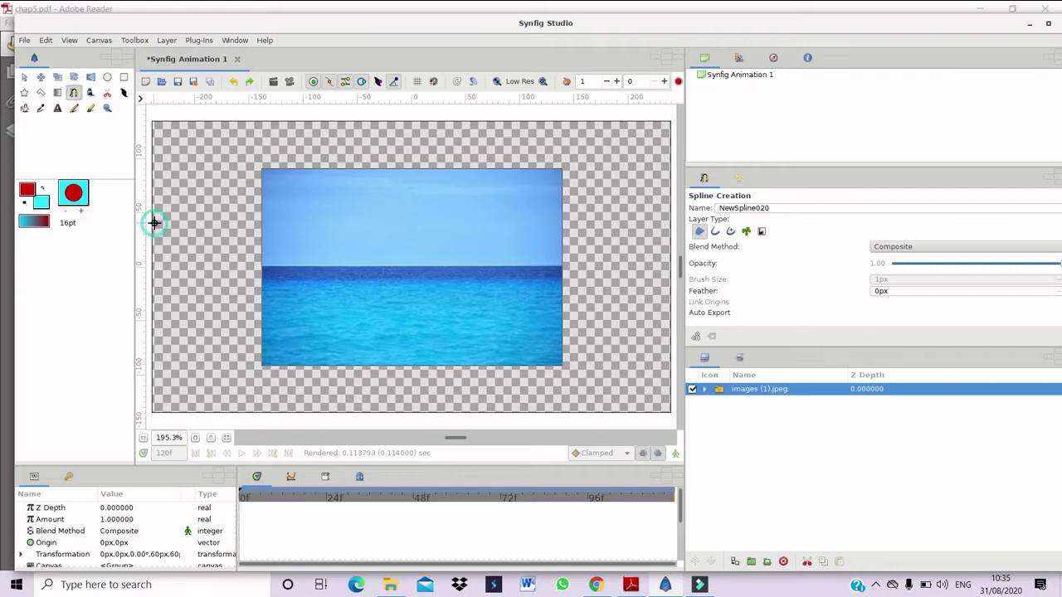
click(178, 208)
click(211, 211)
click(239, 214)
click(233, 241)
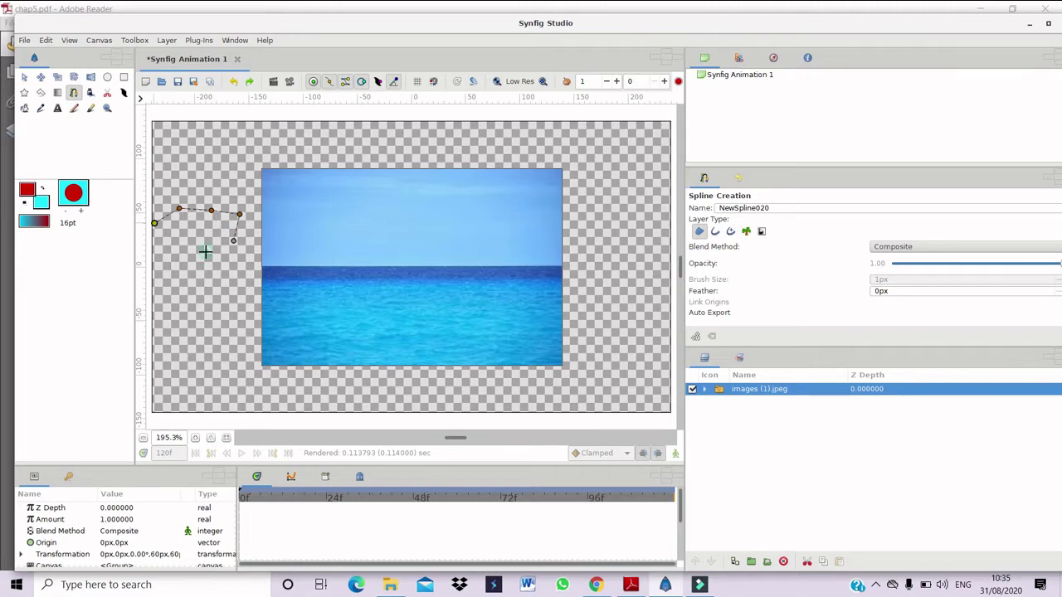
click(205, 251)
click(174, 262)
click(161, 250)
right_click(154, 223)
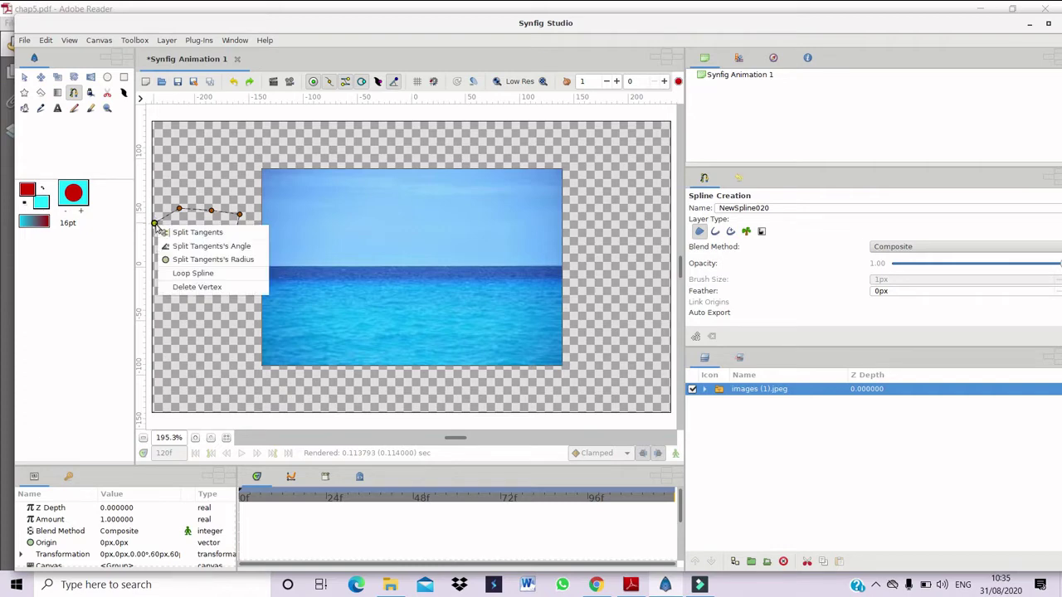
click(184, 275)
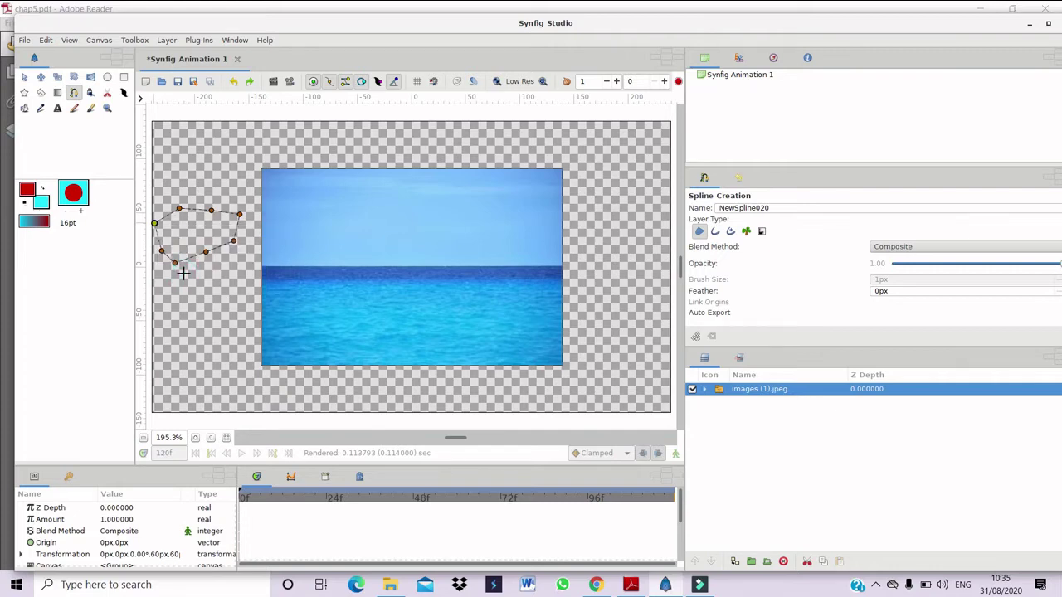
Step: Curve the upper and right-hand vertices of the cloud outline by pulling out their tangent handles
click(179, 208)
drag(187, 208, 189, 207)
click(211, 209)
drag(219, 207, 222, 203)
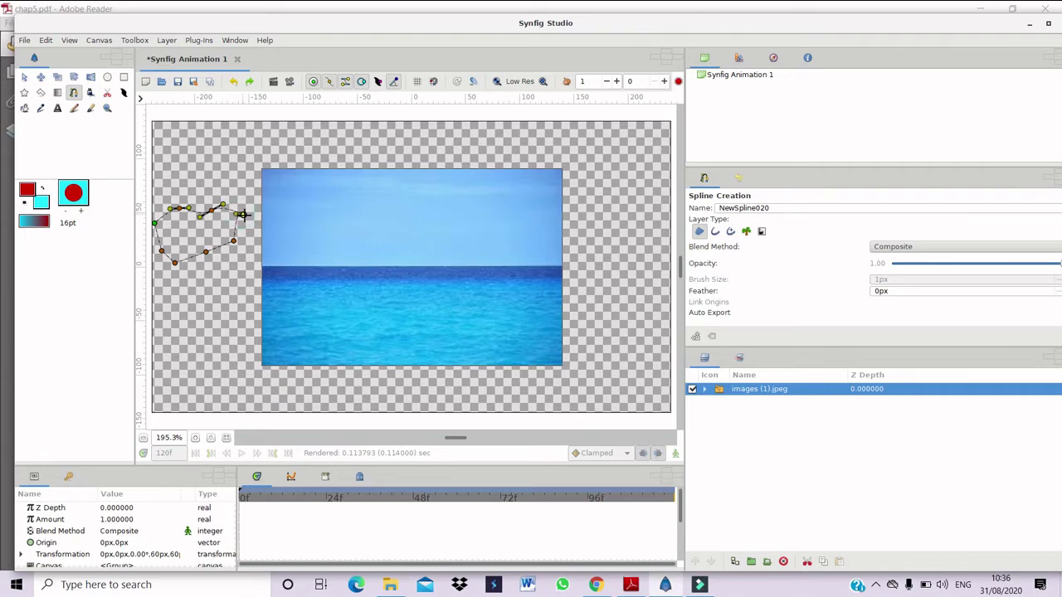
drag(236, 215, 234, 220)
click(234, 243)
mouse_move(235, 243)
mouse_down()
mouse_move(247, 243)
mouse_move(221, 239)
mouse_up()
drag(222, 238, 223, 238)
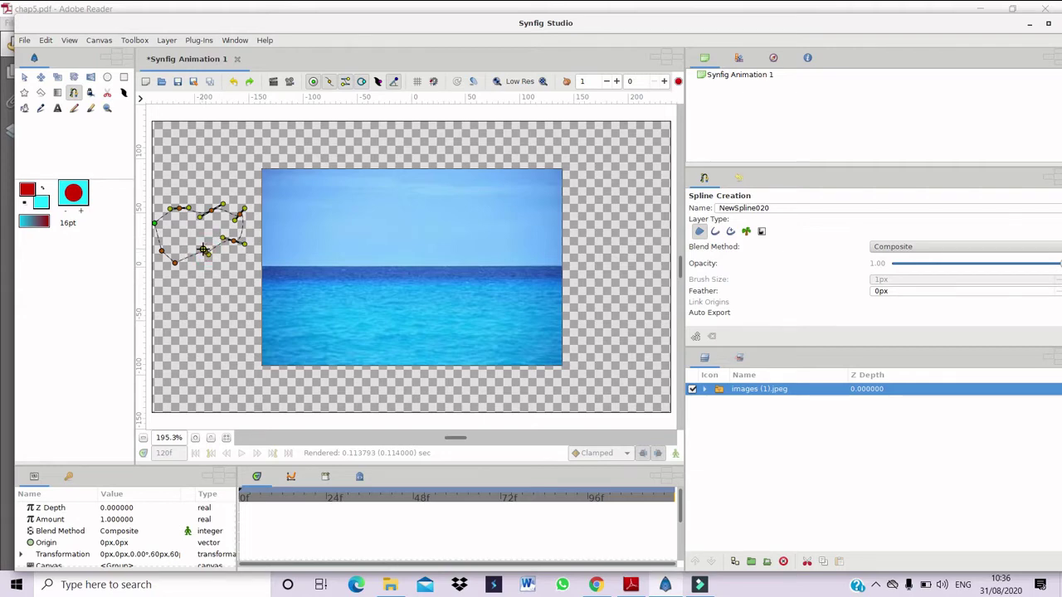
Step: Curve the remaining lower and left-hand vertices of the cloud outline and create it as a filled region layer
drag(203, 249, 211, 249)
click(173, 260)
drag(176, 258, 186, 263)
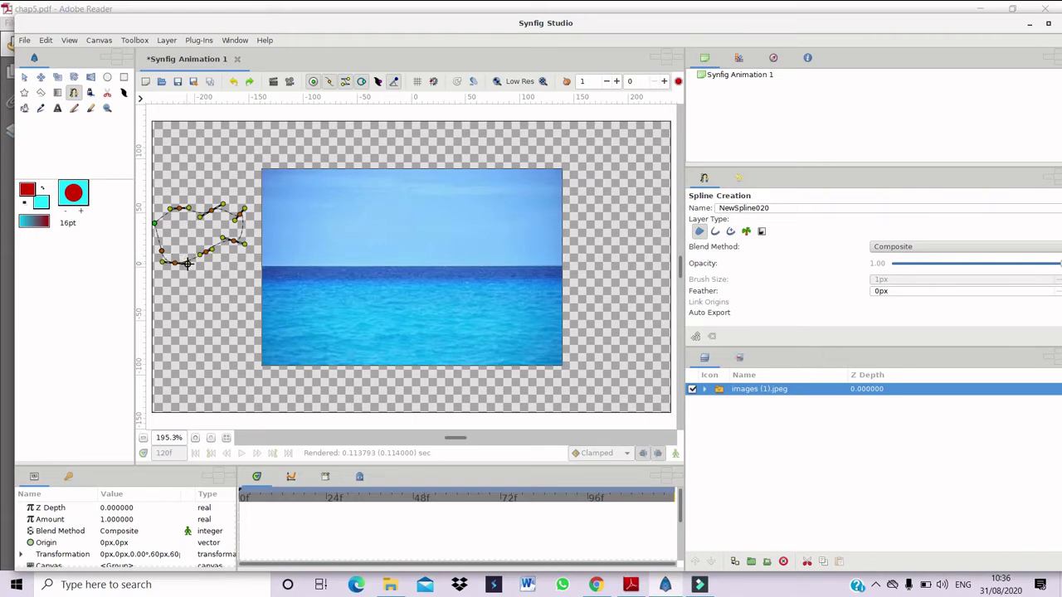
mouse_move(164, 250)
mouse_down()
mouse_move(184, 236)
mouse_move(175, 259)
mouse_move(154, 251)
mouse_up()
drag(154, 222, 174, 206)
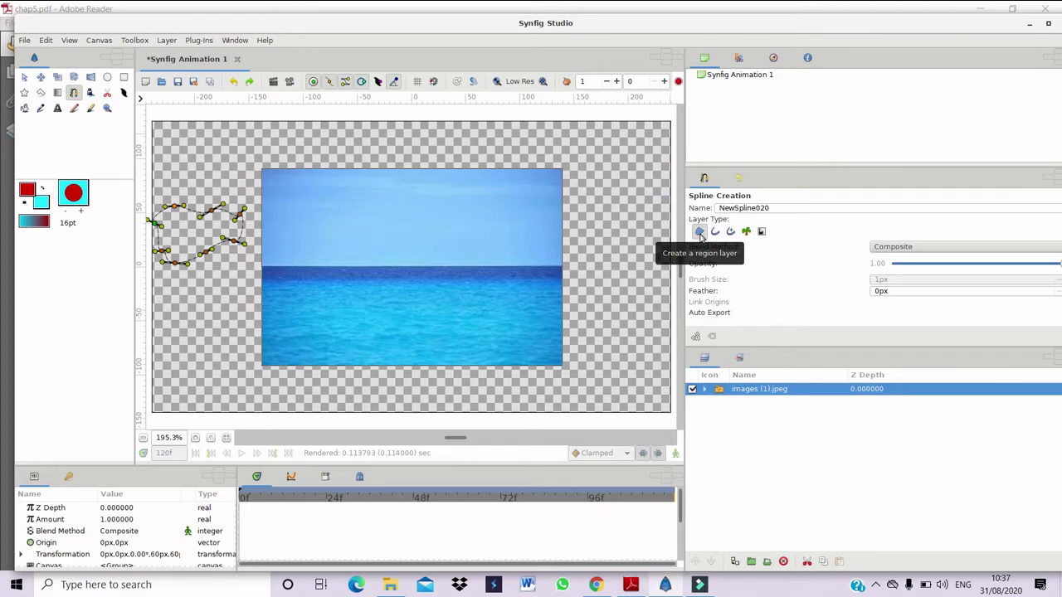
click(700, 232)
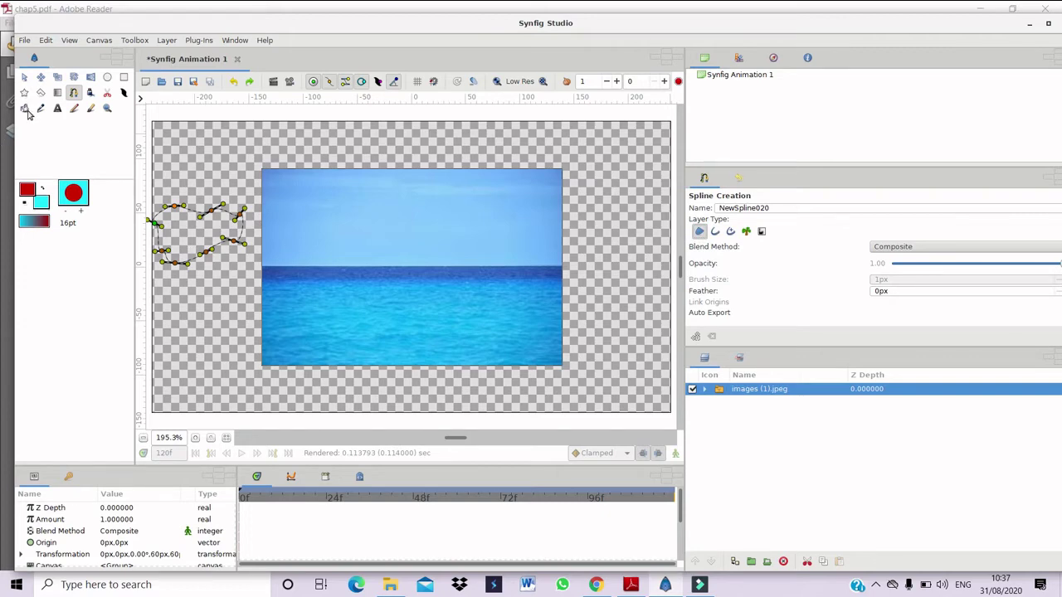
click(25, 79)
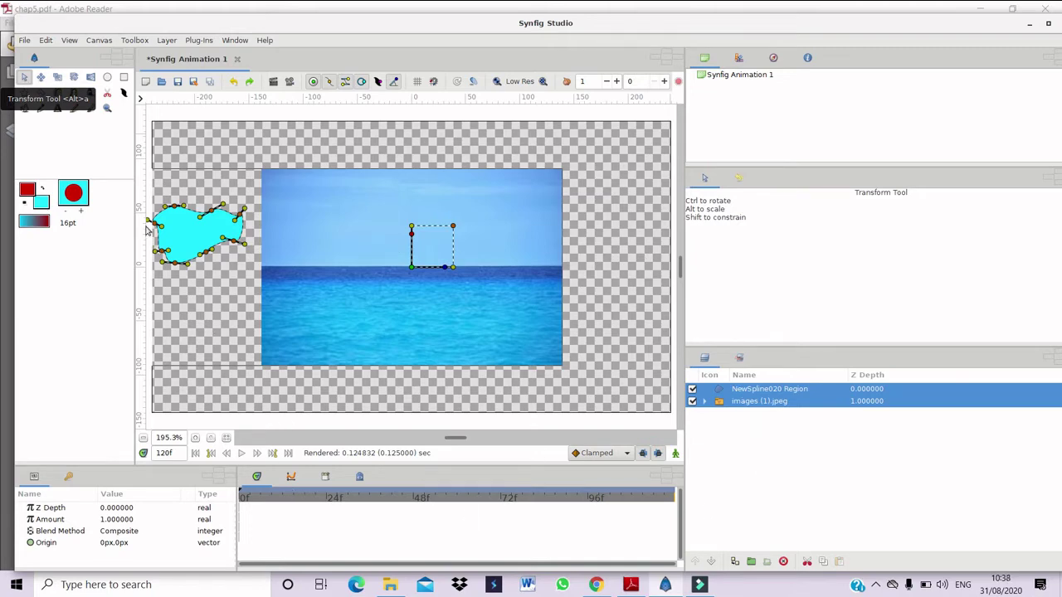
Step: Switch to Adobe Reader and read the cloud drawing and animation instructions around figures 5.11 and 5.12 in chap5.pdf
click(637, 585)
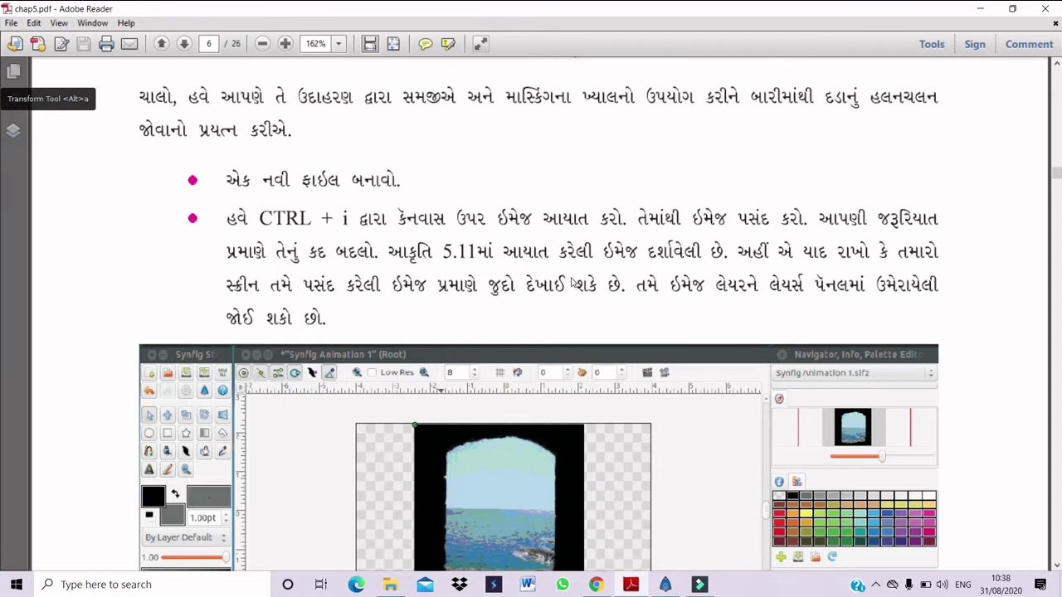
scroll(573, 283, down, 3)
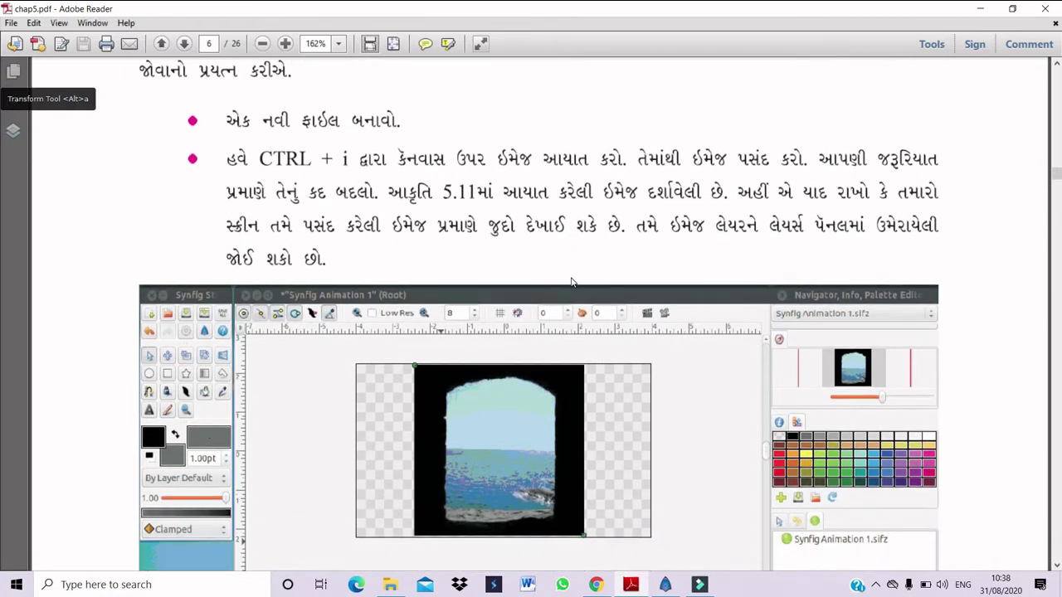
scroll(571, 278, down, 5)
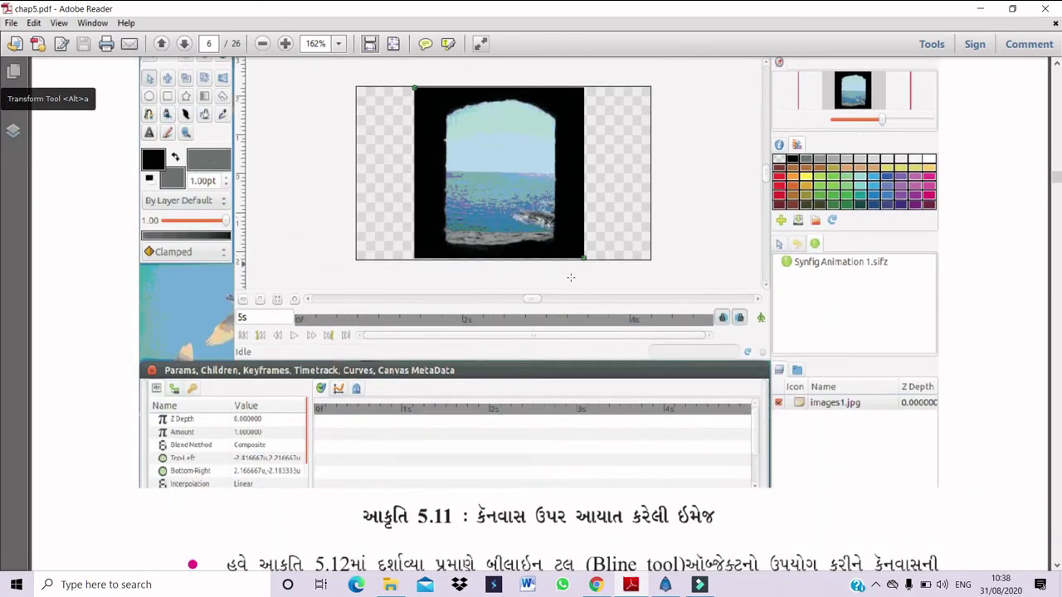
scroll(571, 277, down, 2)
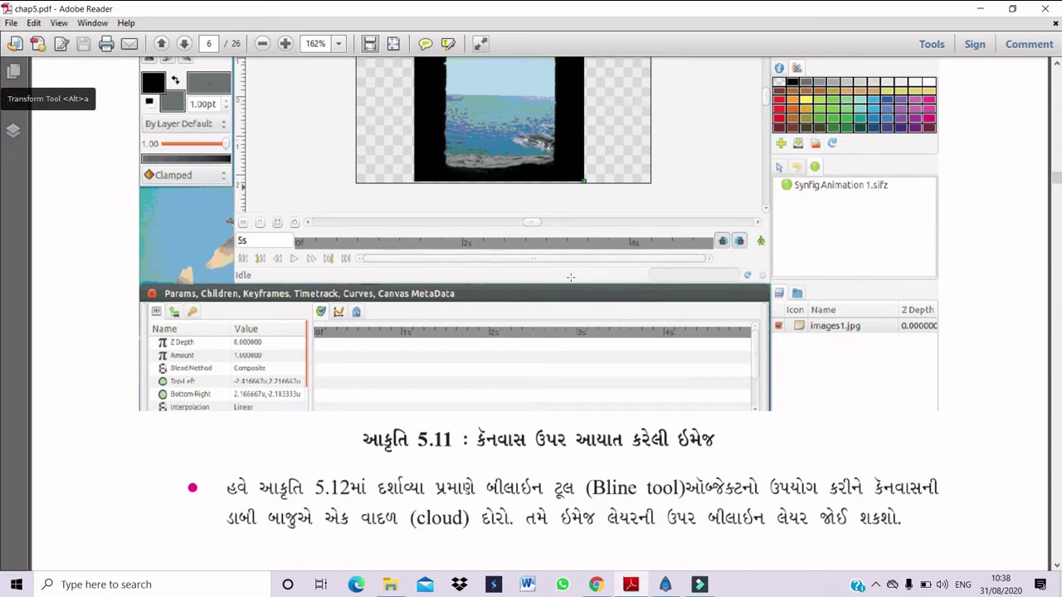
scroll(571, 278, down, 5)
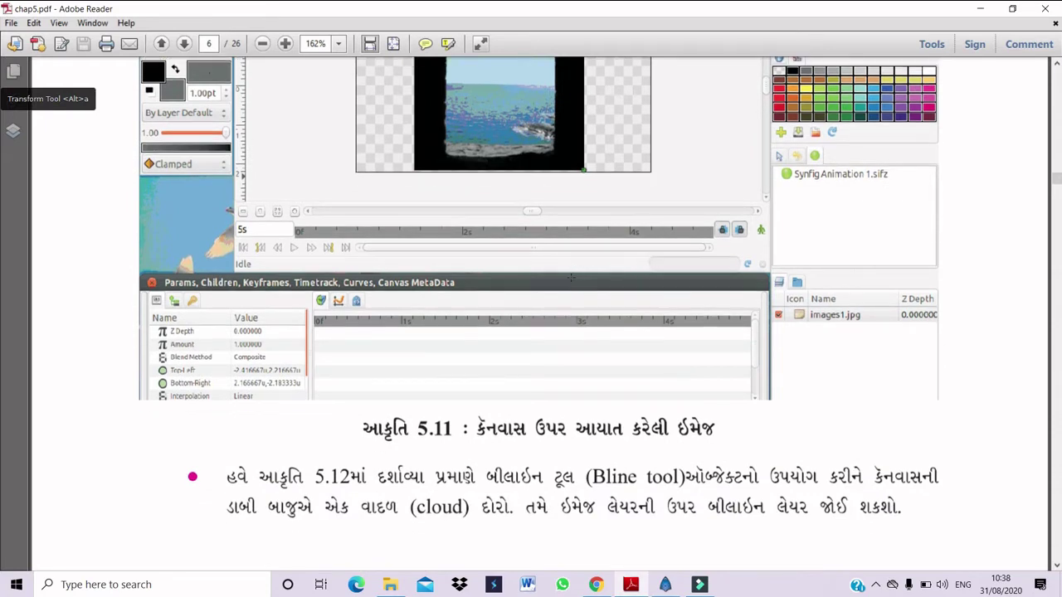
scroll(570, 278, down, 5)
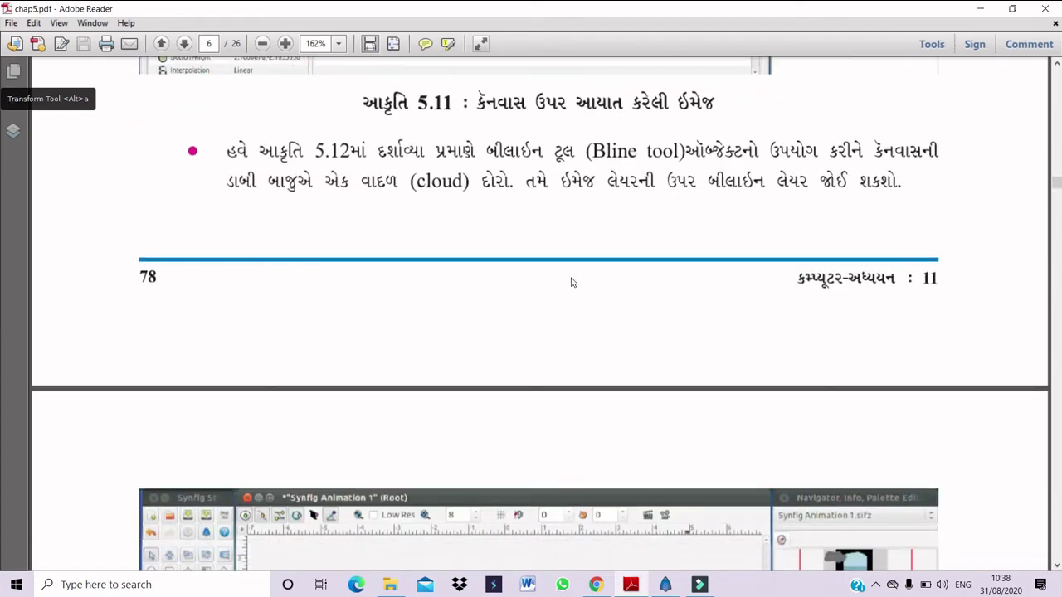
scroll(570, 277, down, 5)
scroll(571, 277, down, 8)
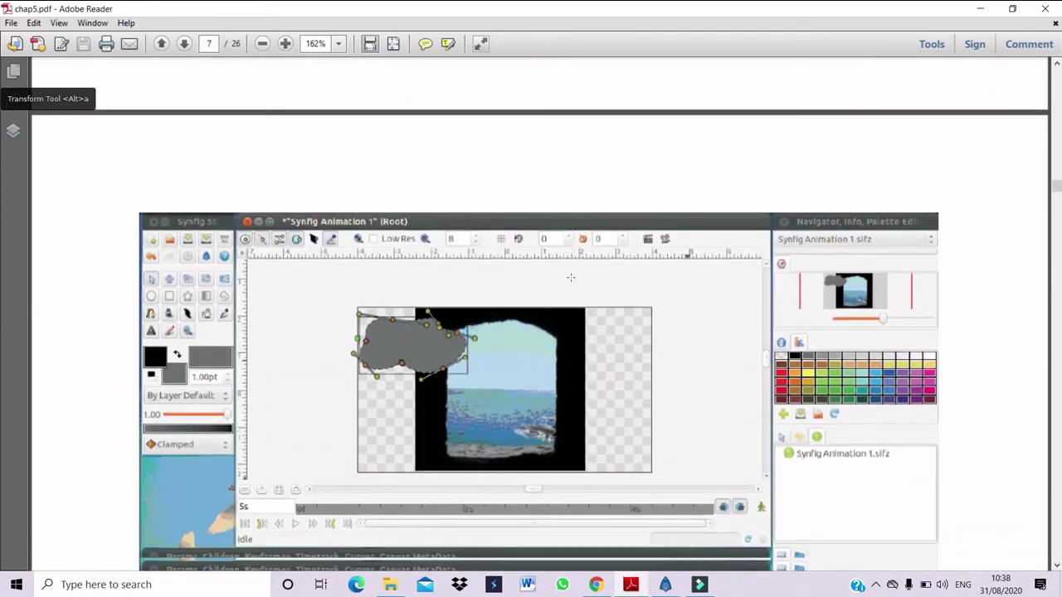
scroll(571, 277, down, 3)
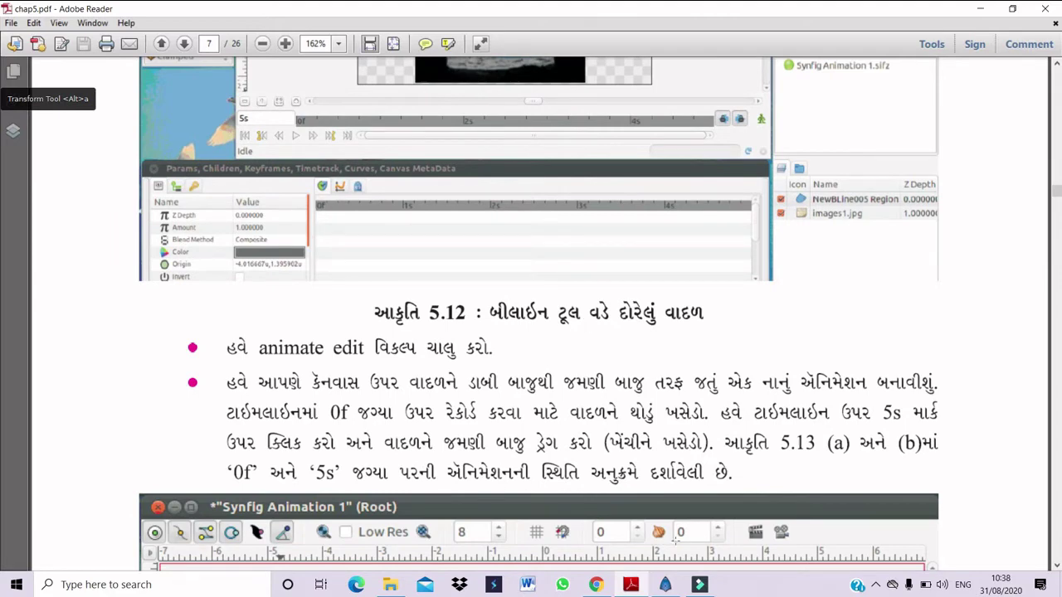
Step: Switch back to Synfig Studio, set the current time to 0f and turn on animate editing mode
click(667, 585)
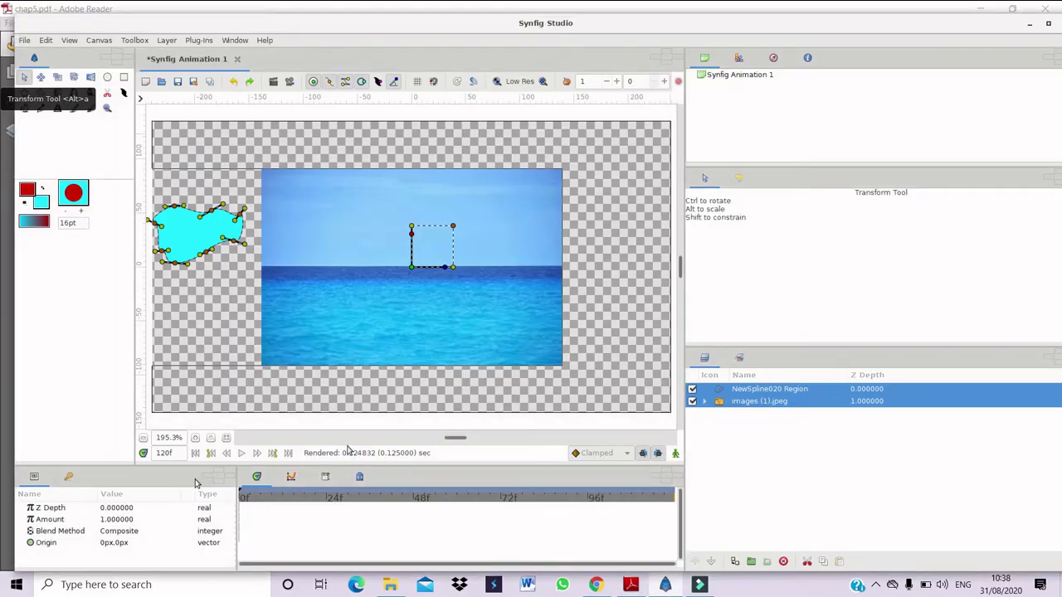
click(175, 456)
key(BackSpace)
key(BackSpace)
key(BackSpace)
key(BackSpace)
text(0f)
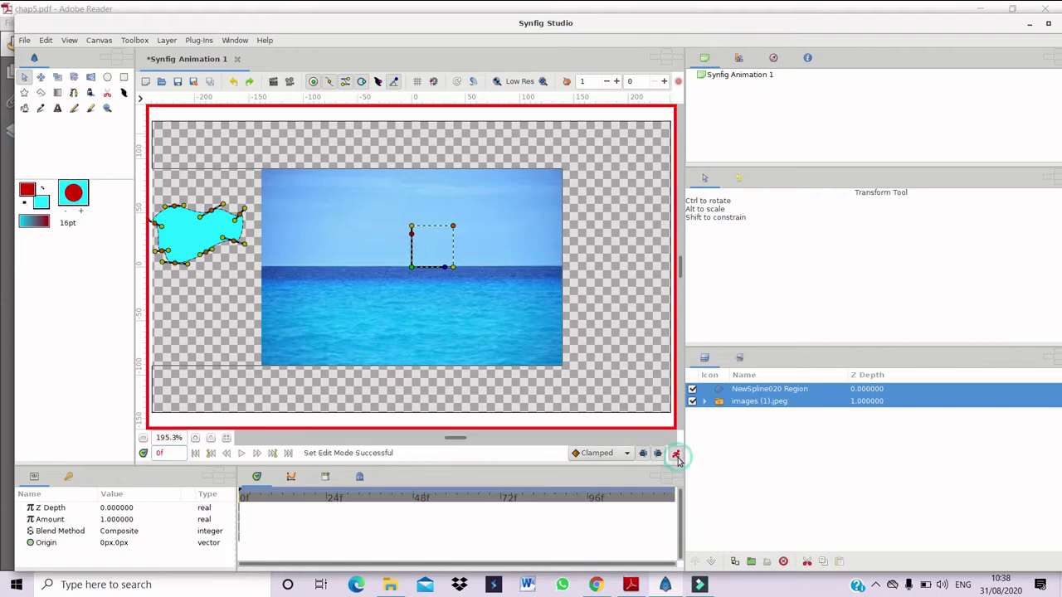
click(675, 455)
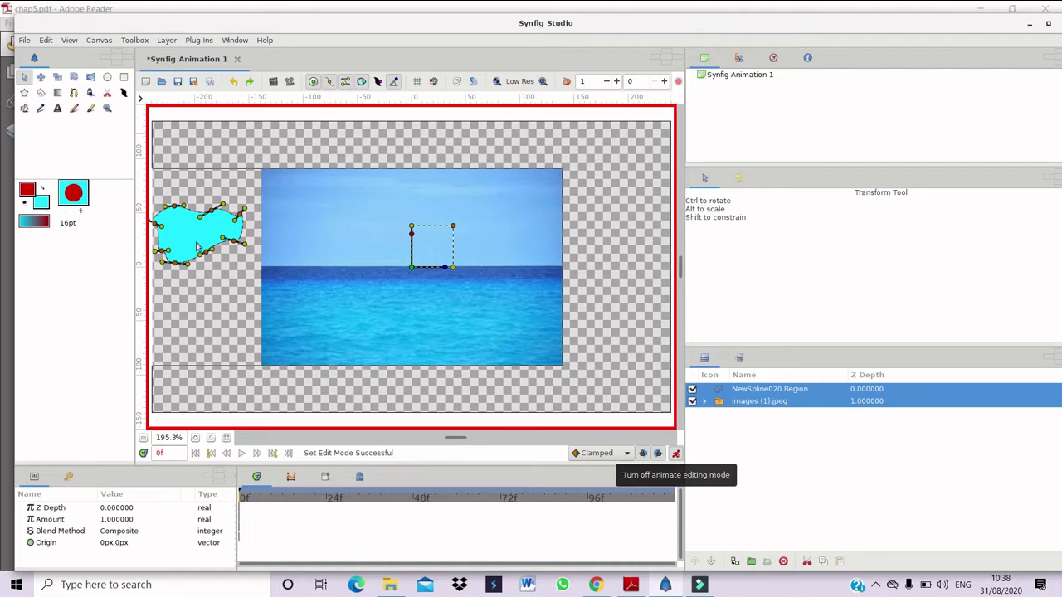
Step: Hide the images (1).jpeg layer and nudge the cloud region's origin slightly right to about 2.8px, 0.3px at 0f
click(692, 401)
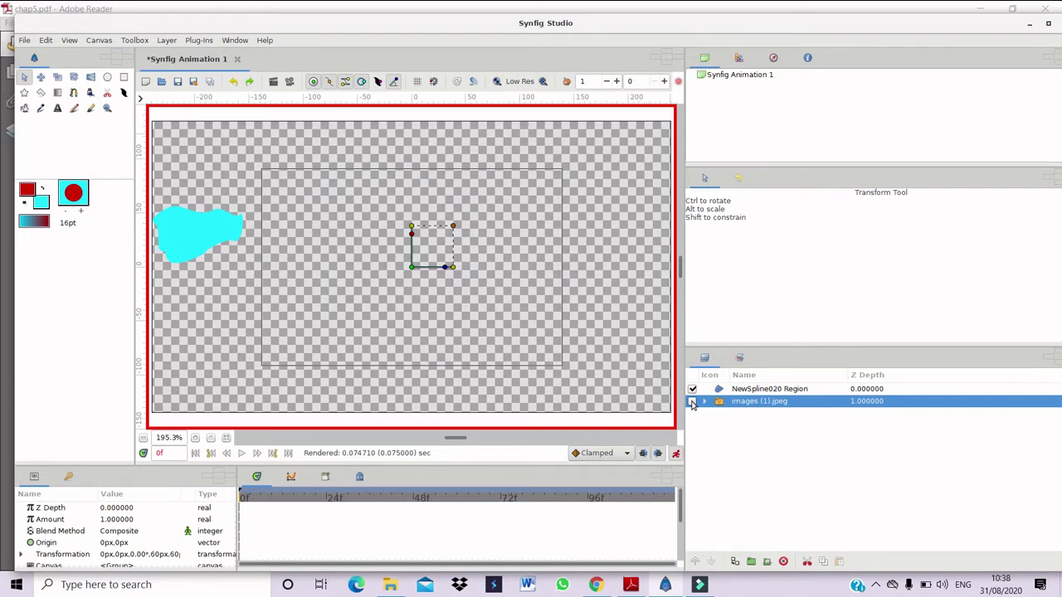
click(757, 388)
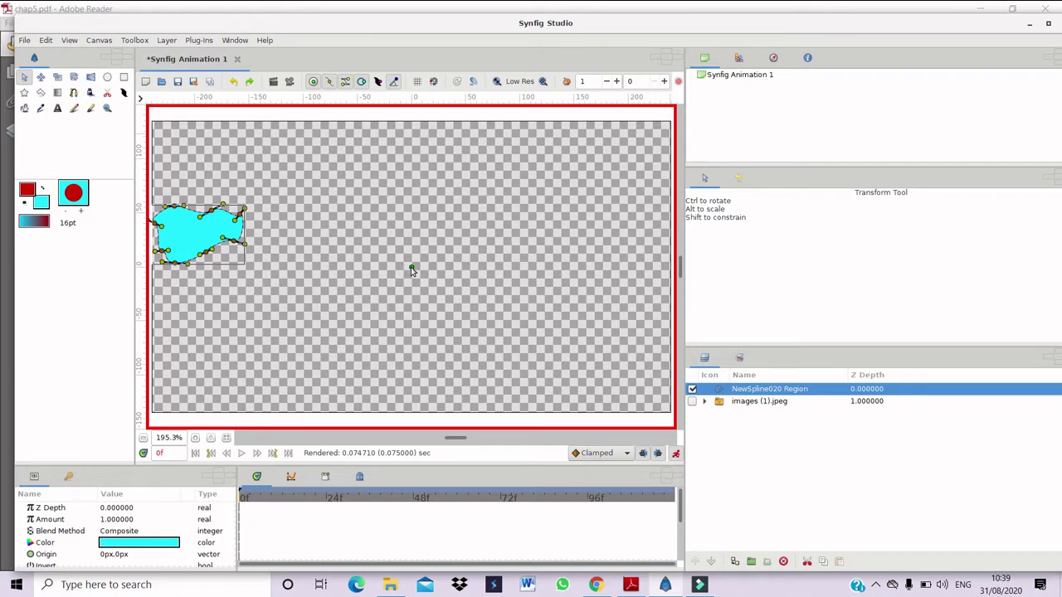
drag(412, 269, 416, 270)
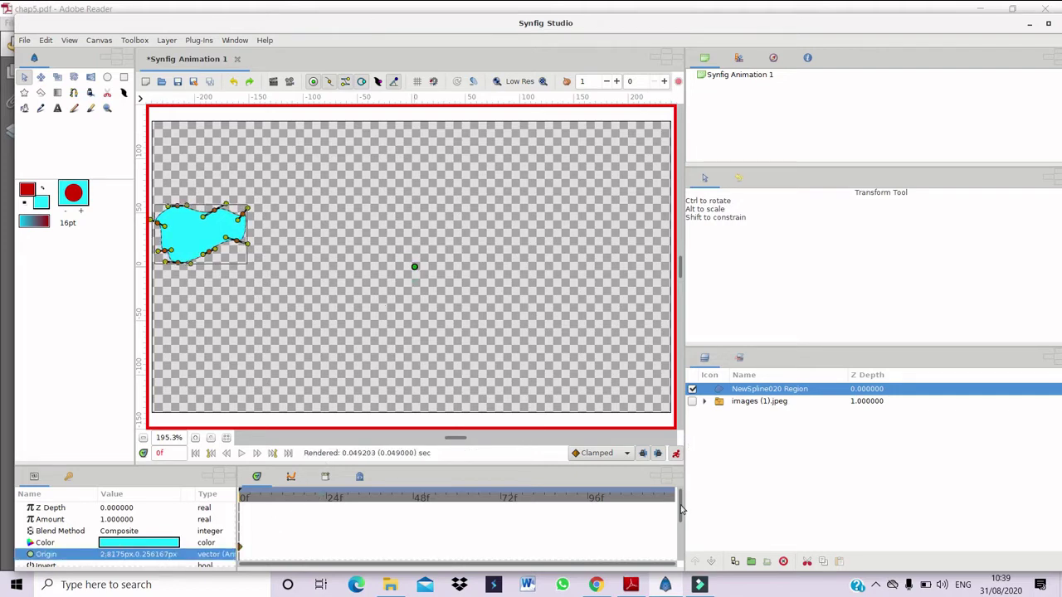
scroll(680, 512, down, 1)
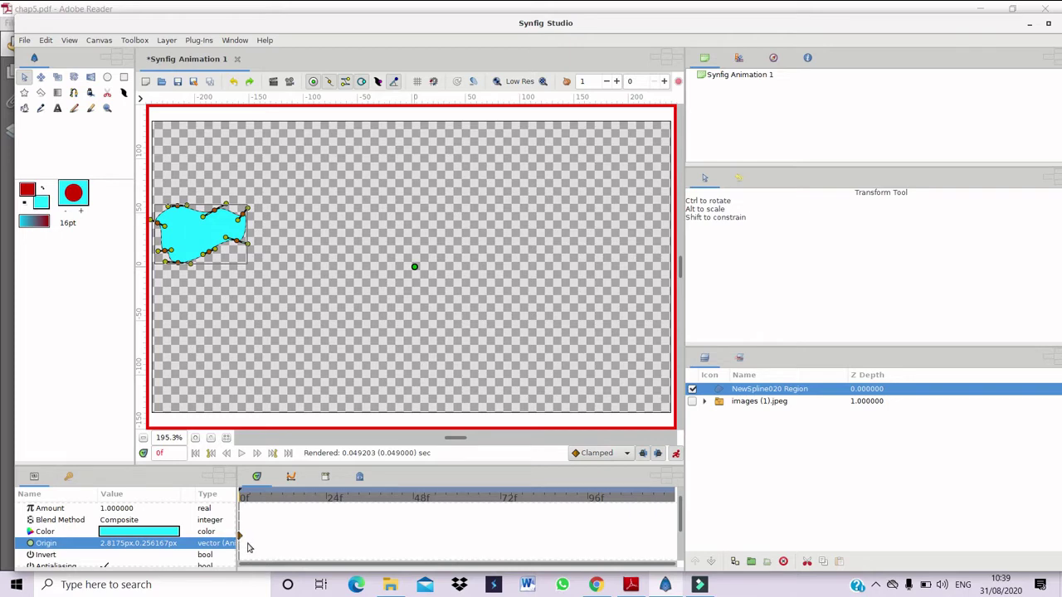
Step: Set the current time to 5s and move the cloud region to the canvas's right side, origin about 372.7px, 9px
click(166, 454)
key(BackSpace)
key(BackSpace)
text(5s)
key(Return)
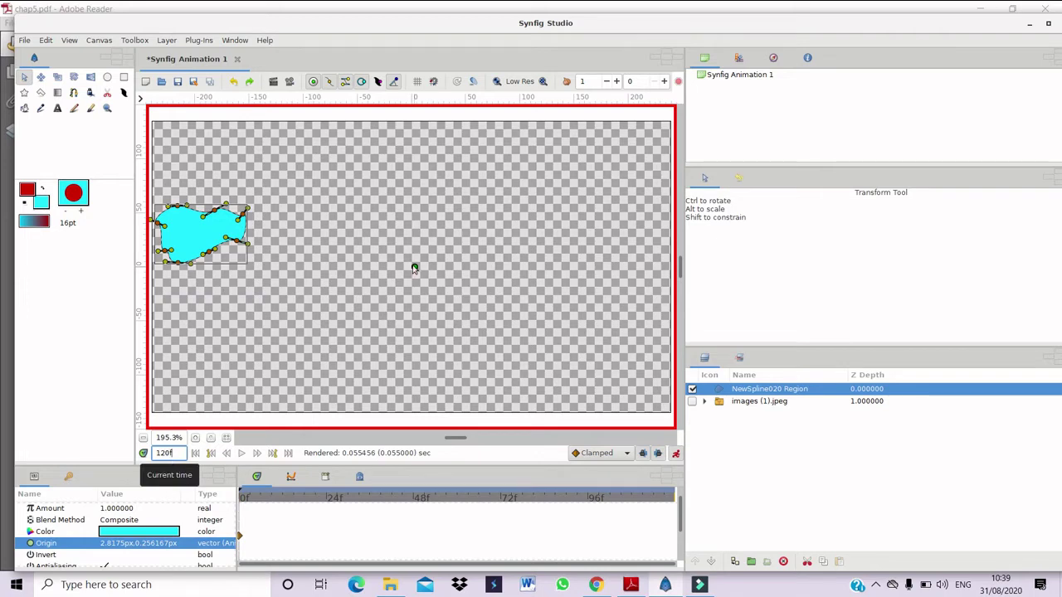
drag(415, 269, 816, 263)
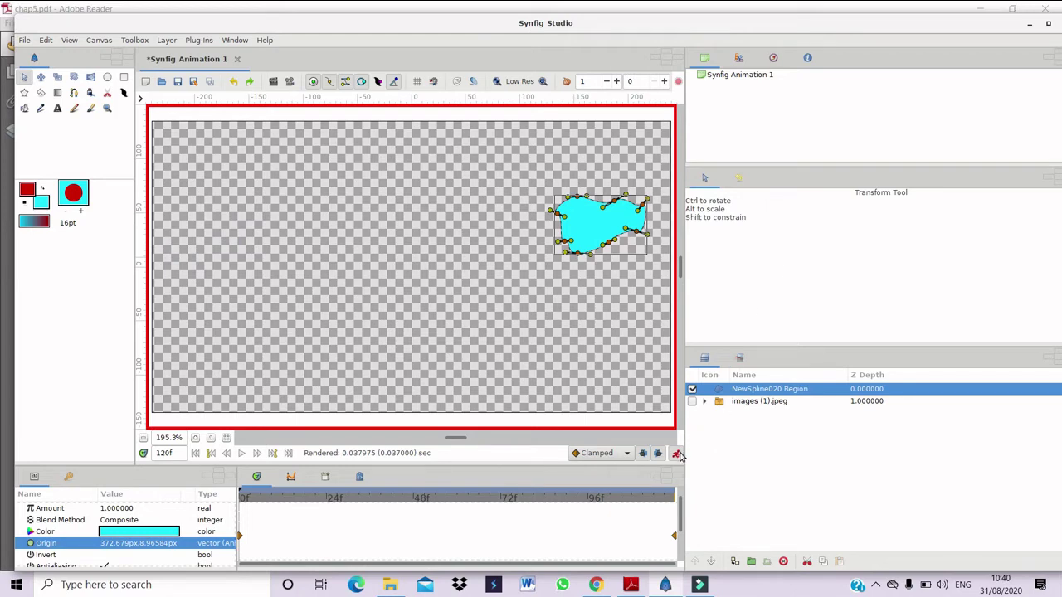
Step: Play the cloud animation with animate editing mode turned off and the images (1).jpeg layer shown again
click(677, 454)
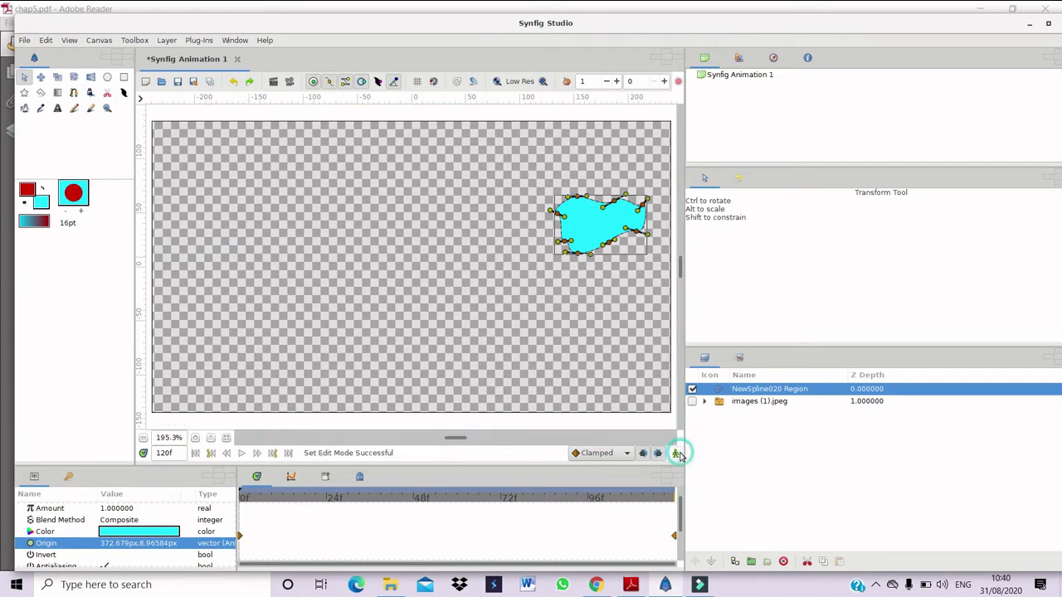
click(693, 402)
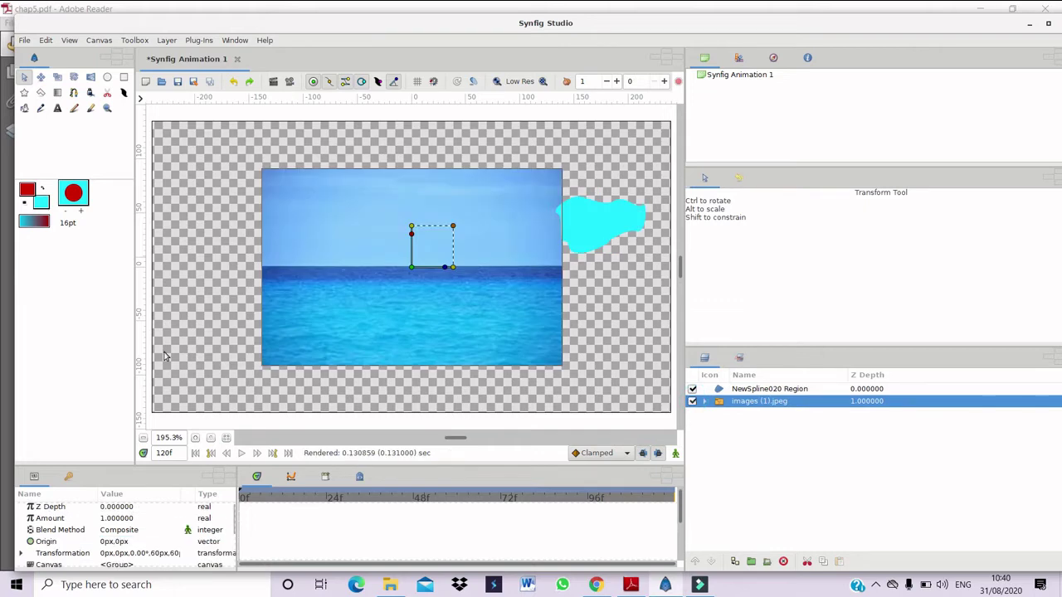
click(241, 455)
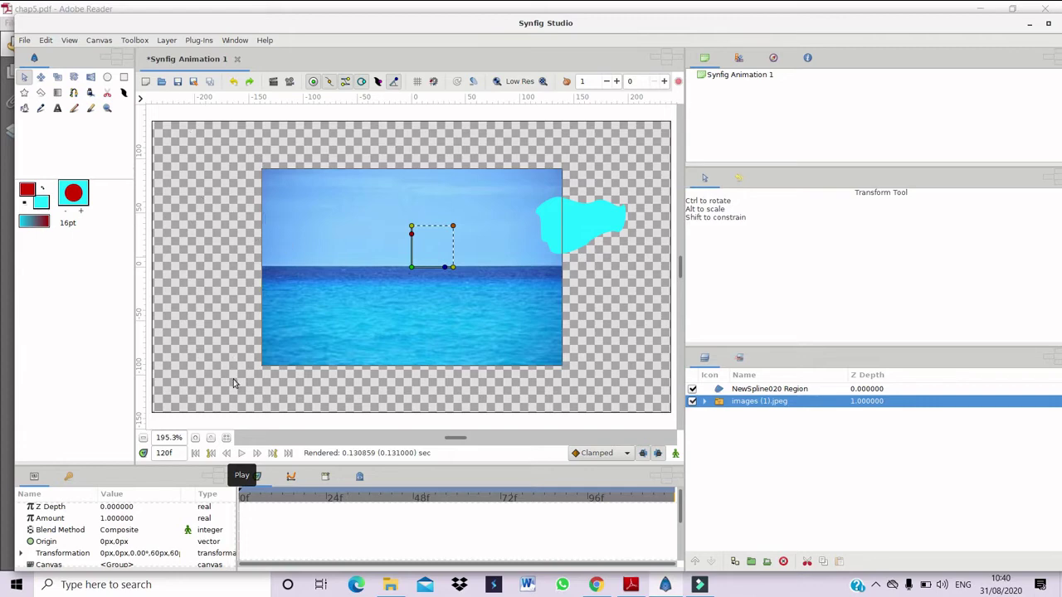
Step: Switch to Adobe Reader and read chap5.pdf from figure 5.12 through the playback, layer order and mask shape instructions around figure 5.15
click(642, 592)
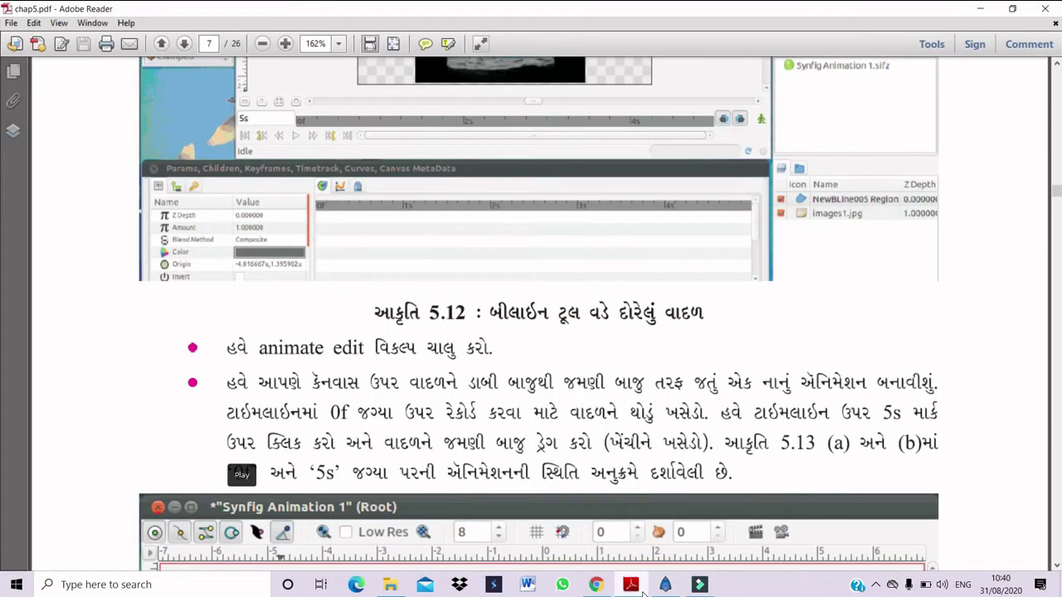
key(Down)
key(Down)
key(Down)
key(Down)
key(Down)
key(Down)
key(Down)
key(Down)
key(Down)
key(Down)
key(Down)
key(Down)
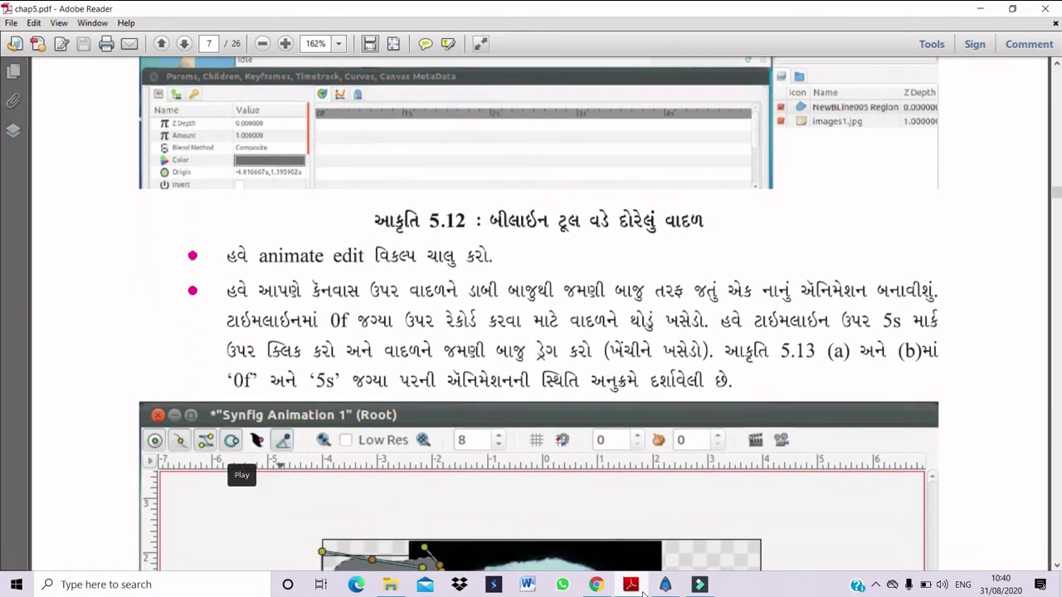
key(Down)
key(Down)
key(Down)
key(Down)
key(Down)
key(Down)
key(Down)
key(Down)
key(Down)
key(Down)
key(Down)
key(Down)
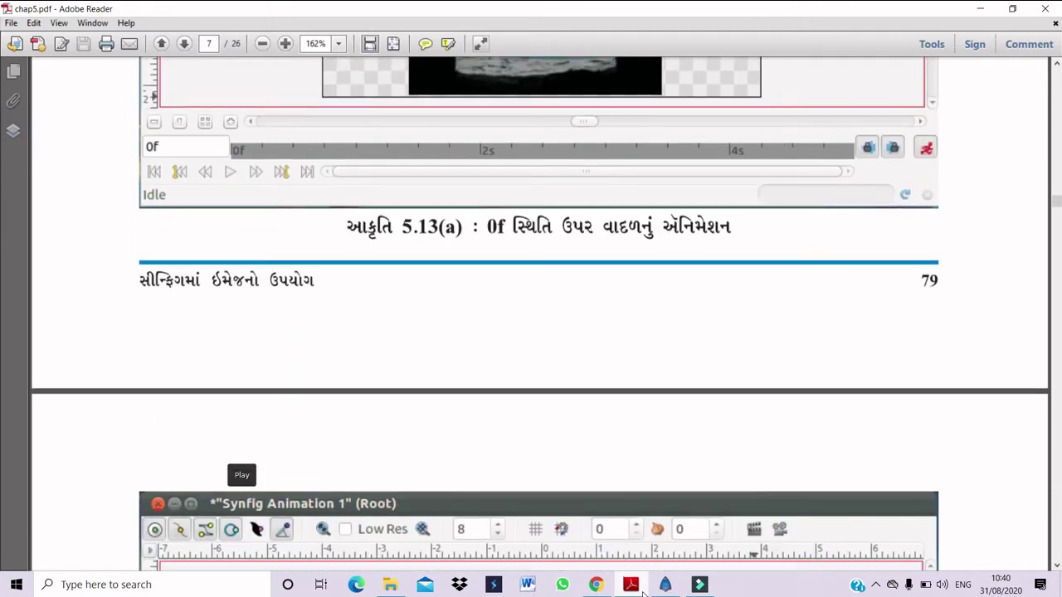
key(Down)
key(Down)
key(Down)
key(Down)
key(Down)
key(Down)
key(Down)
key(Down)
key(Down)
key(Down)
key(Down)
key(Down)
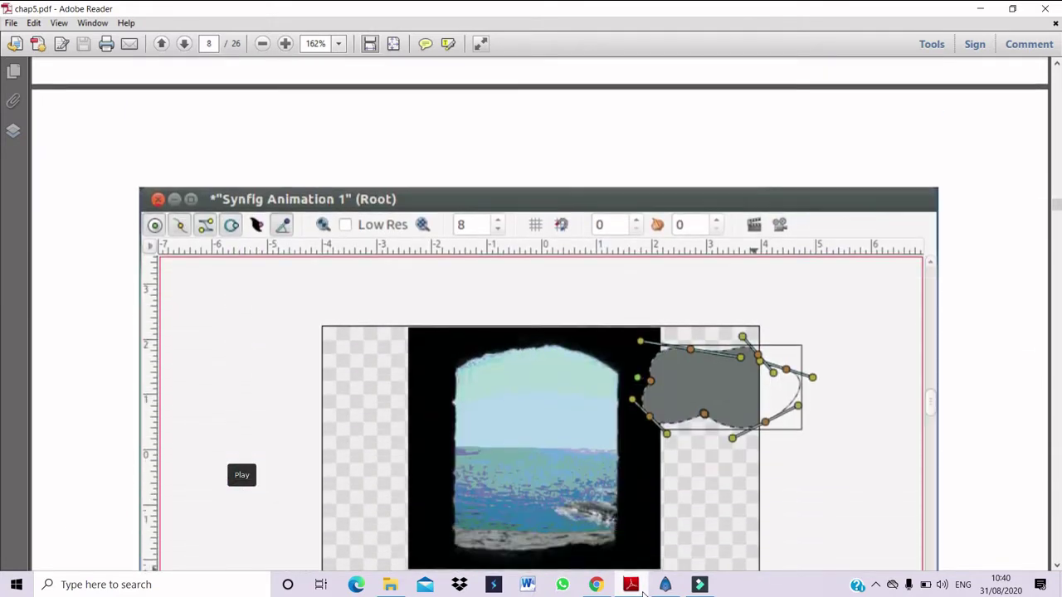
key(Down)
key(Down)
key(Down)
key(Down)
key(Down)
key(Down)
key(Down)
key(Down)
key(Down)
key(Down)
key(Down)
key(Down)
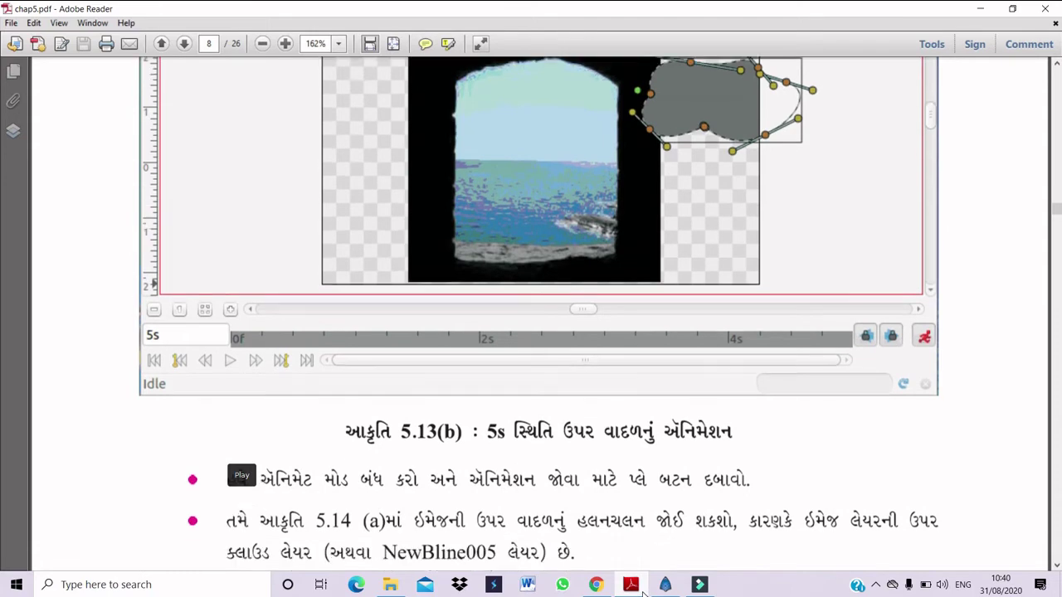
key(Down)
key(Down)
key(Down)
key(Down)
key(Down)
key(Down)
key(Down)
key(Down)
key(Down)
key(Down)
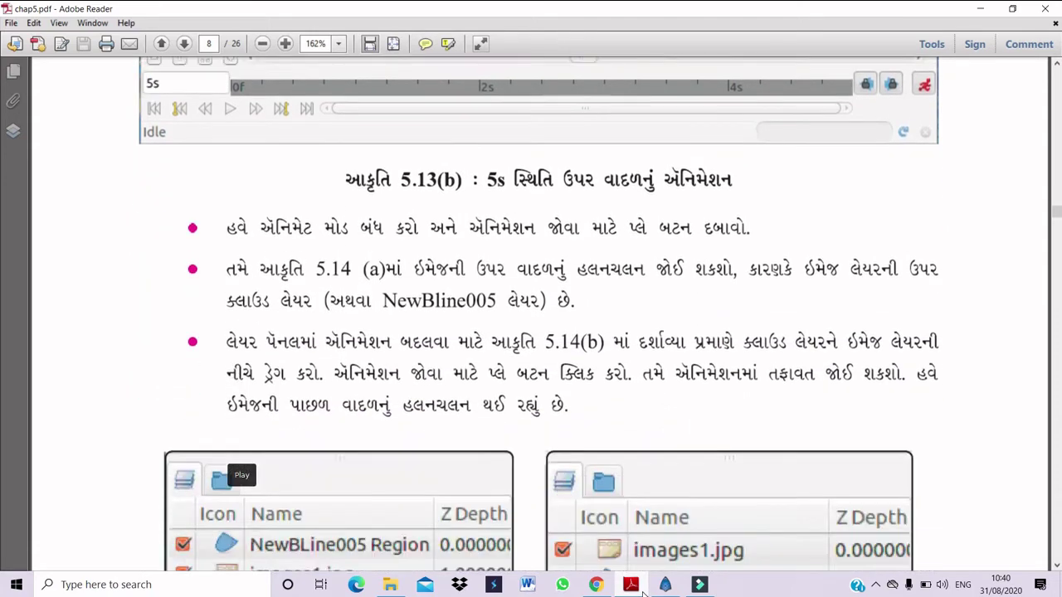
key(Down)
key(Down)
key(Down)
key(Down)
key(Down)
key(Down)
key(Down)
key(Down)
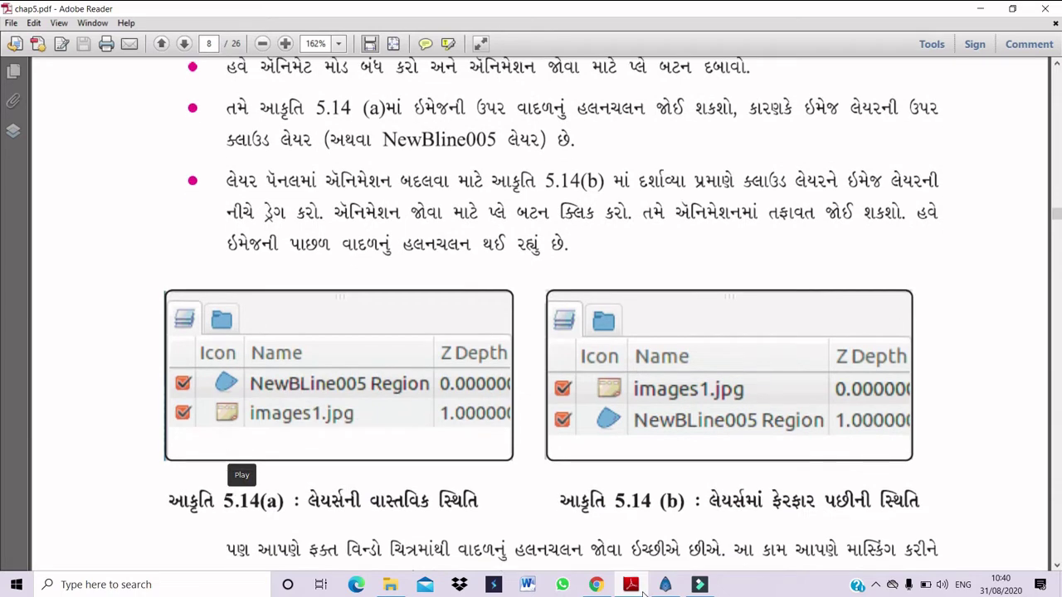
key(Down)
key(Down)
key(Down)
key(Down)
key(Down)
key(Down)
key(Down)
key(Down)
key(Down)
key(Down)
key(Down)
key(Down)
key(Down)
key(Down)
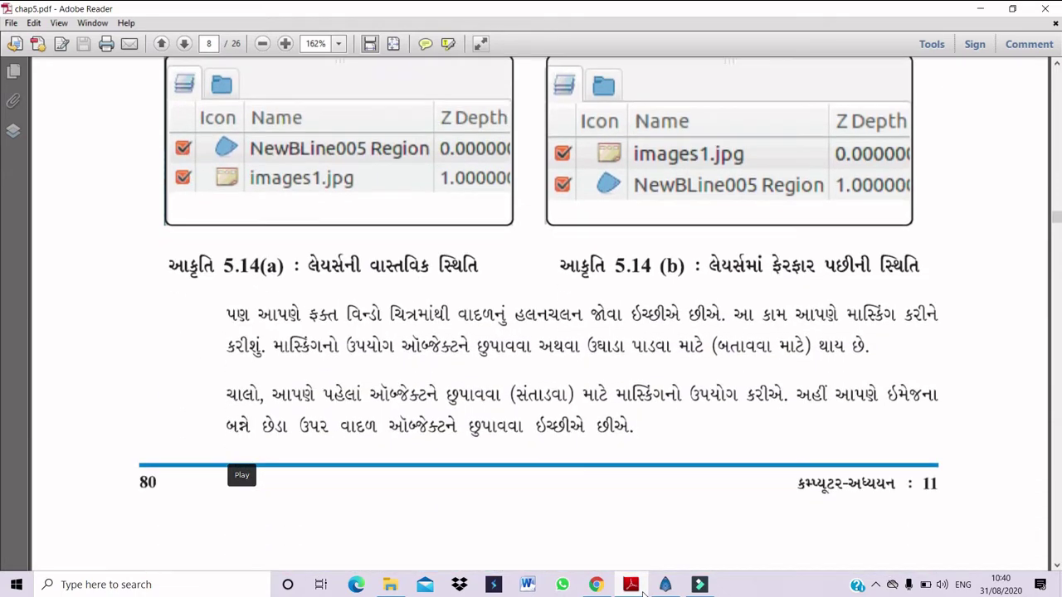
key(Down)
key(Down)
key(Down)
key(Down)
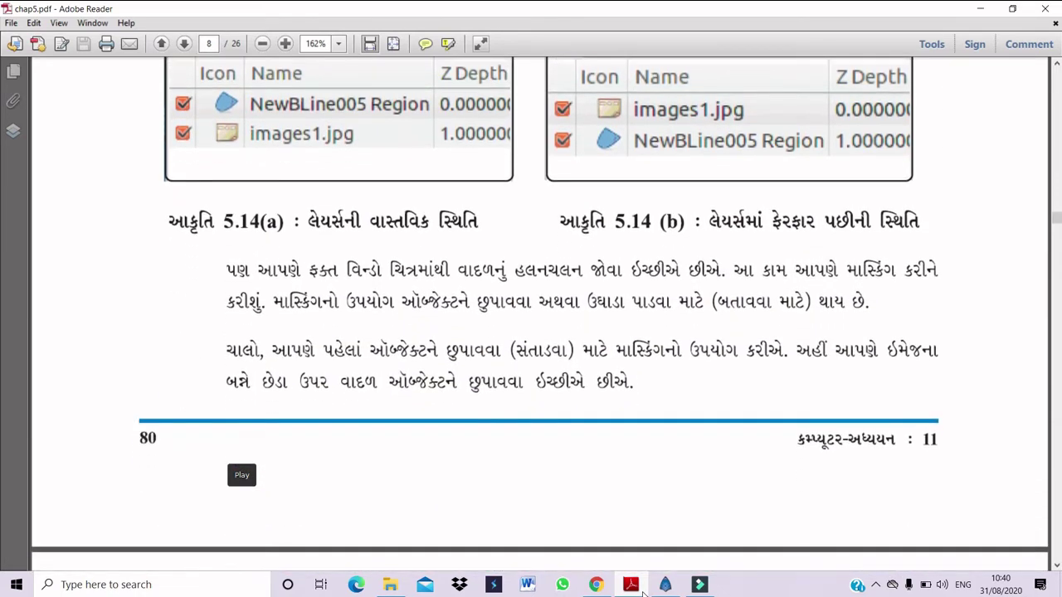
key(Down)
key(Down)
key(Down)
key(Down)
key(Down)
key(Down)
key(Down)
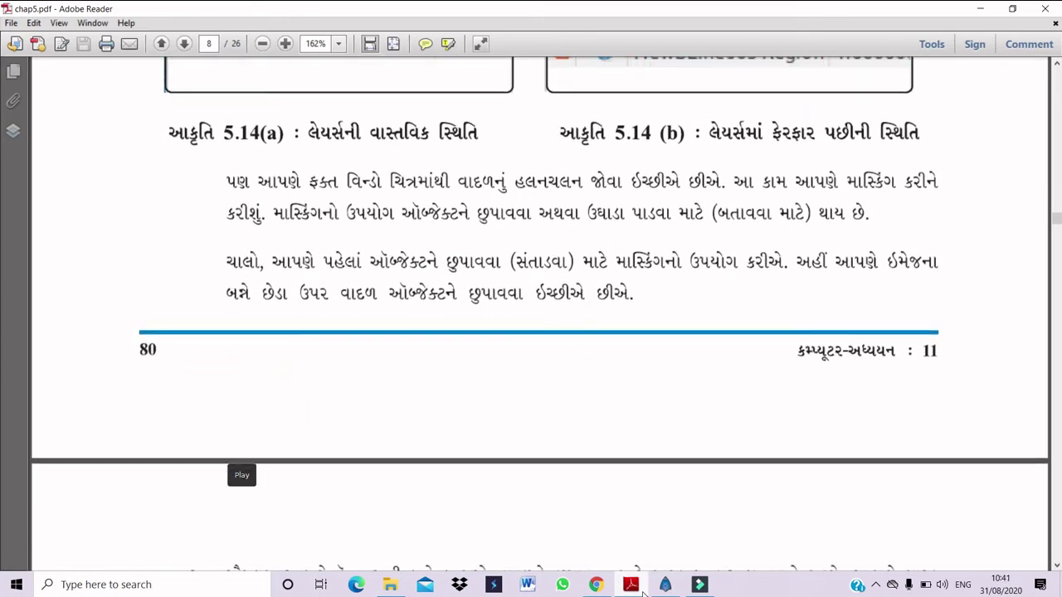
key(Down)
key(Down)
key(Down)
key(Down)
key(Down)
key(Down)
key(Down)
key(Down)
key(Down)
key(Down)
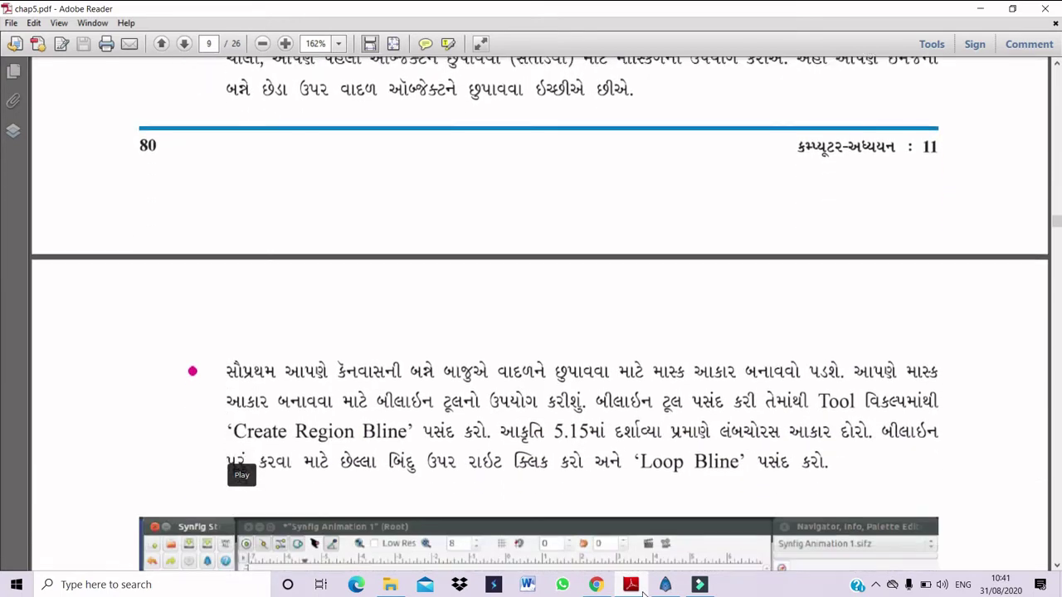
key(Down)
key(Down)
key(Down)
key(Down)
key(Down)
key(Down)
key(Down)
key(Down)
key(Down)
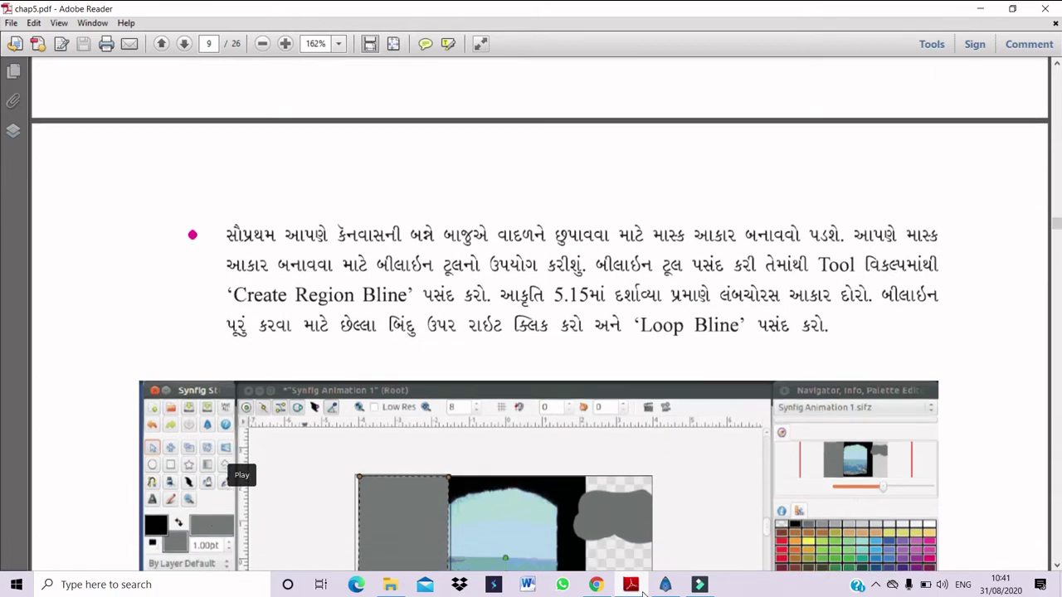
key(Down)
key(Down)
key(Down)
key(Down)
key(Down)
key(Down)
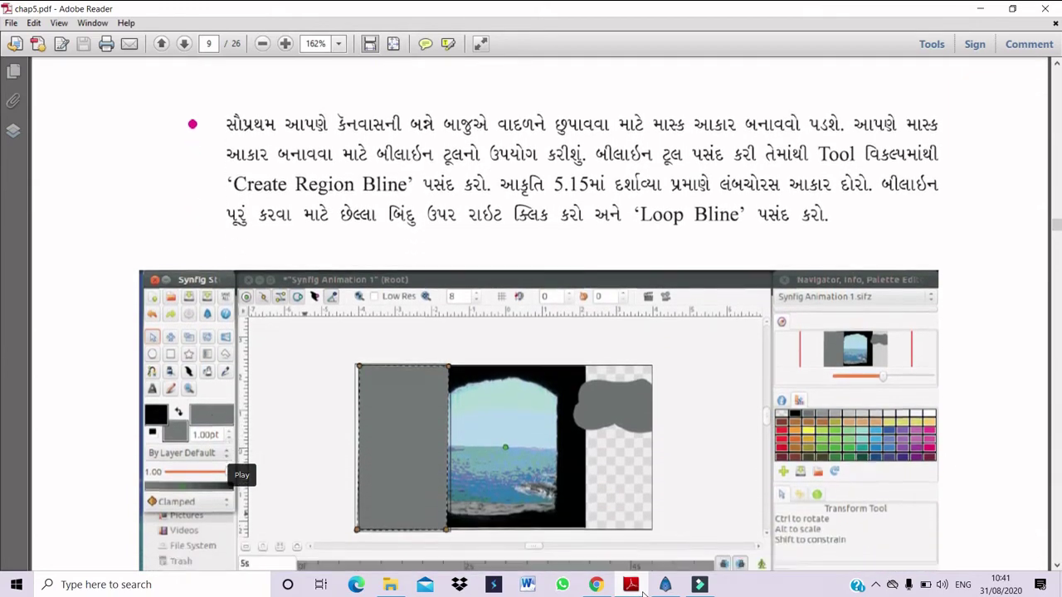
key(Down)
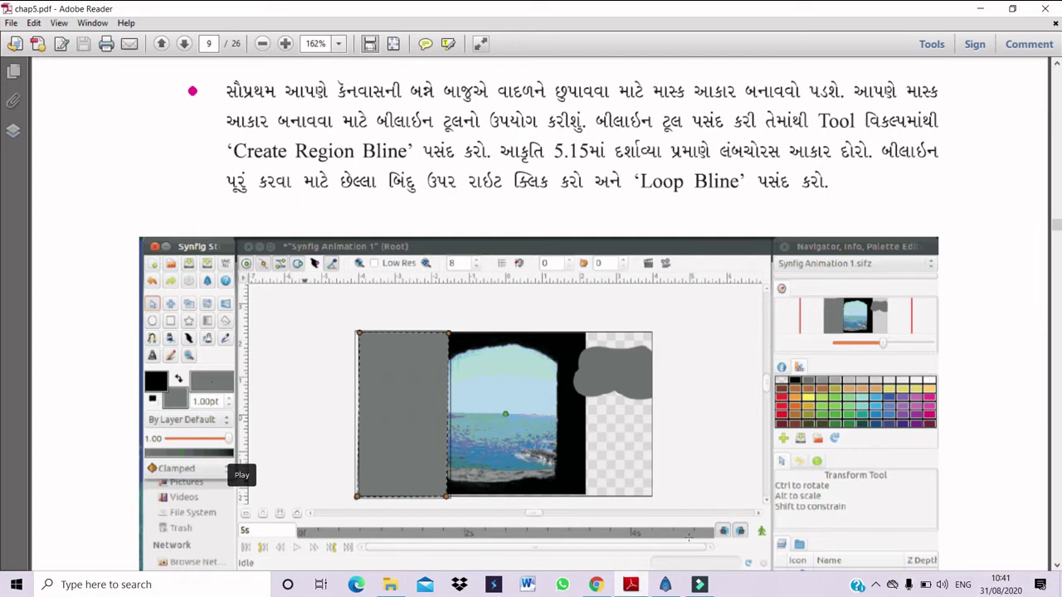
Step: Switch back to Synfig Studio, draw a looped four-point rectangular region beside the sea image's left edge with the Spline Tool, and activate the Fill Tool
click(666, 585)
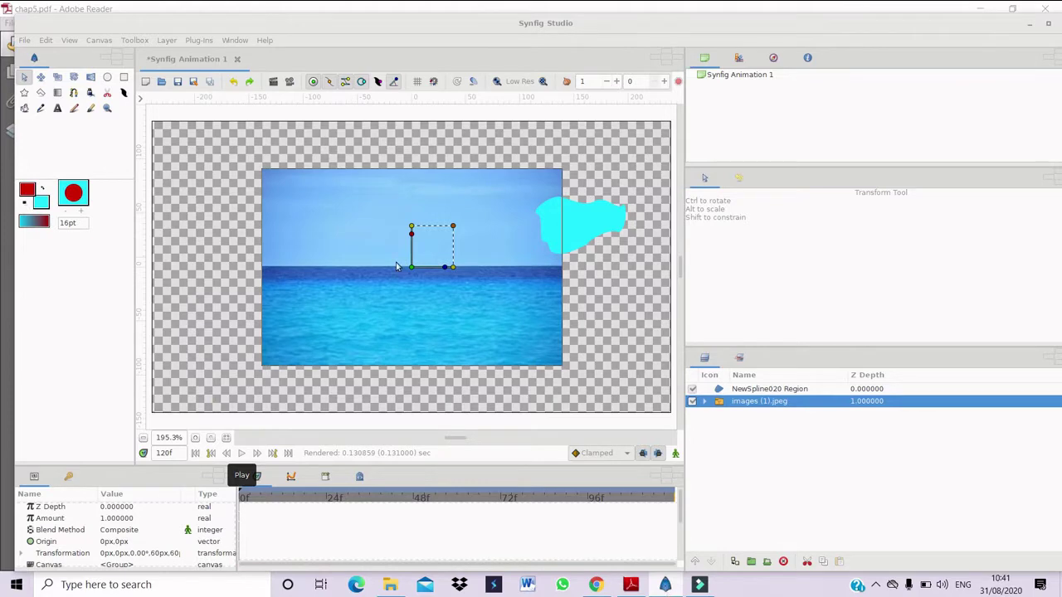
click(74, 92)
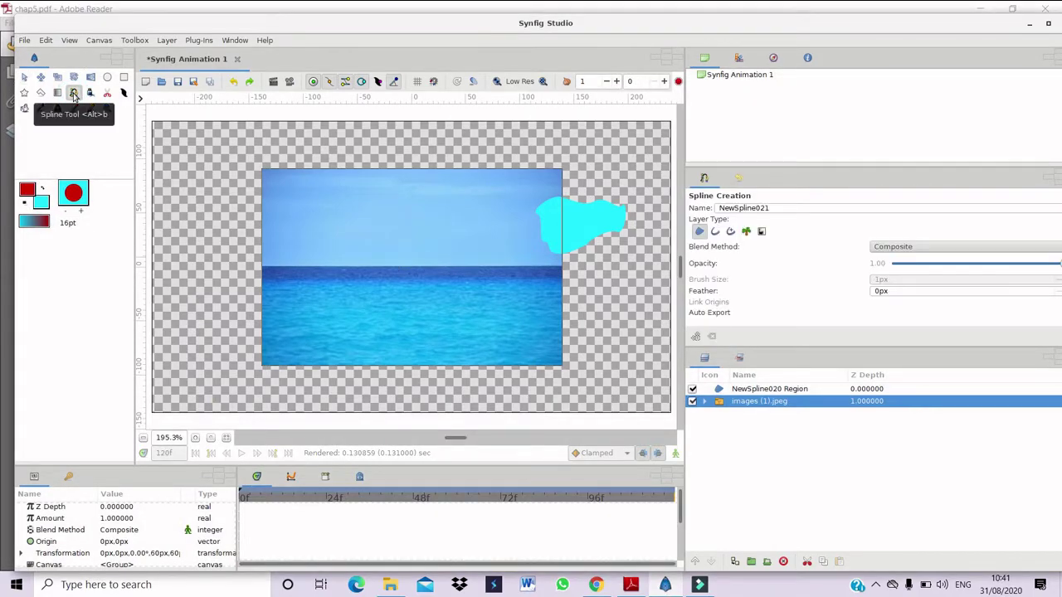
click(157, 162)
click(260, 162)
click(260, 366)
click(155, 370)
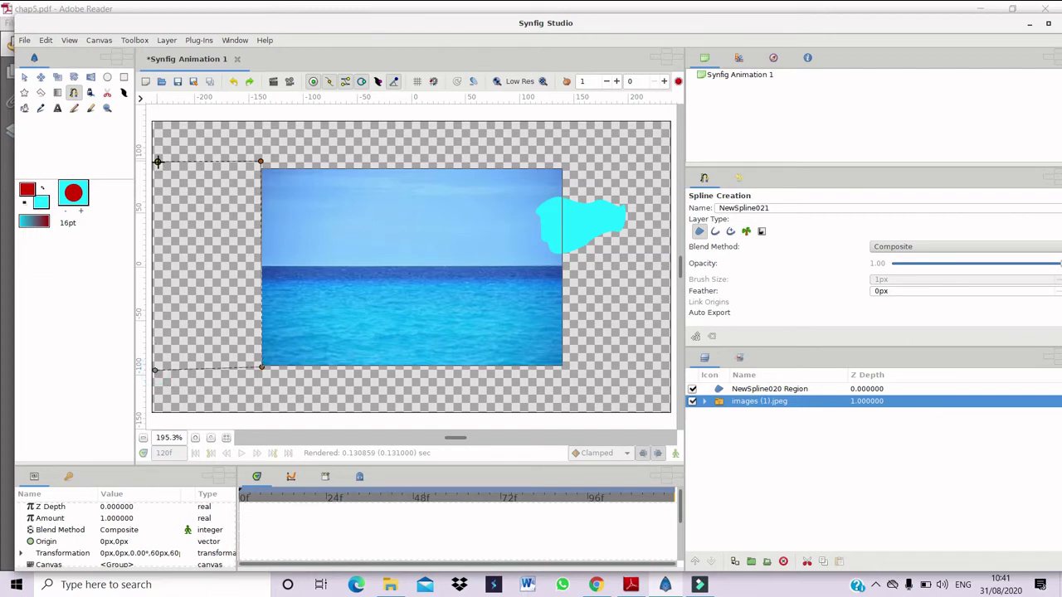
right_click(158, 162)
click(179, 211)
click(24, 109)
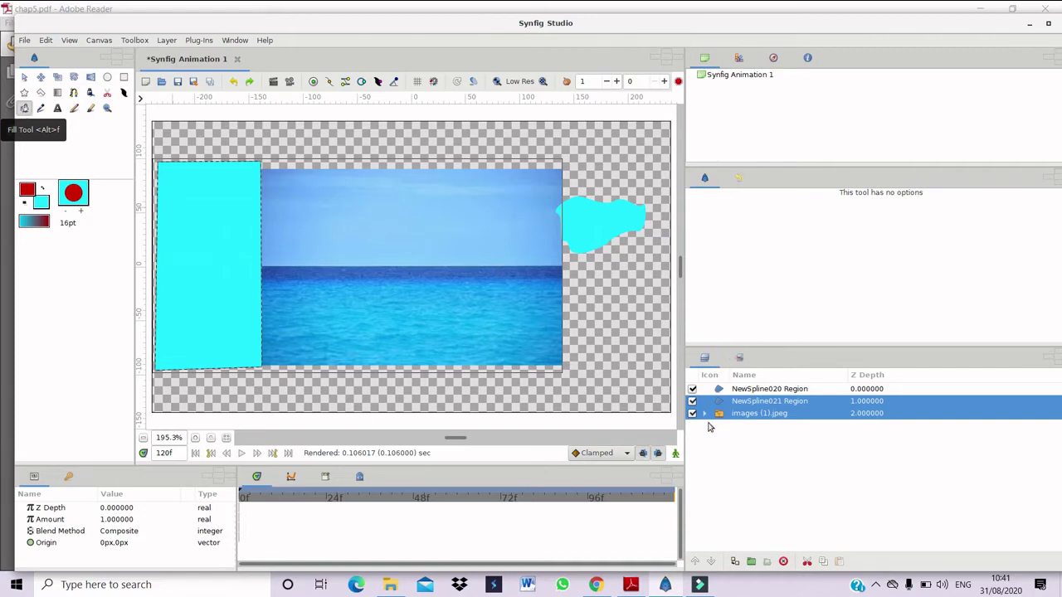
Step: Switch to Adobe Reader and examine the mask shape's colour and layer arrangement in figure 5.15
click(631, 584)
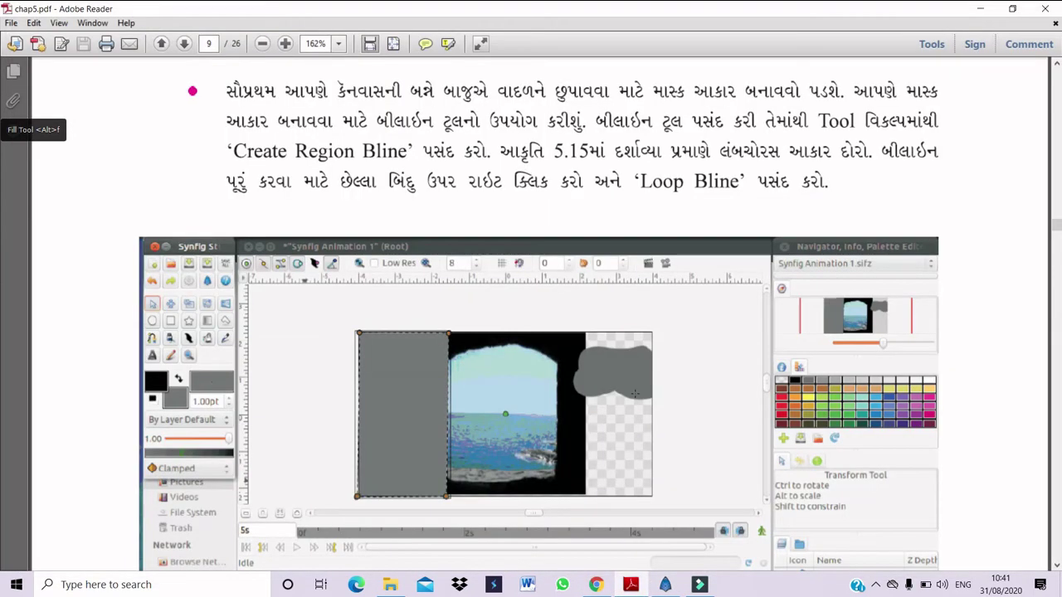
scroll(634, 393, down, 1)
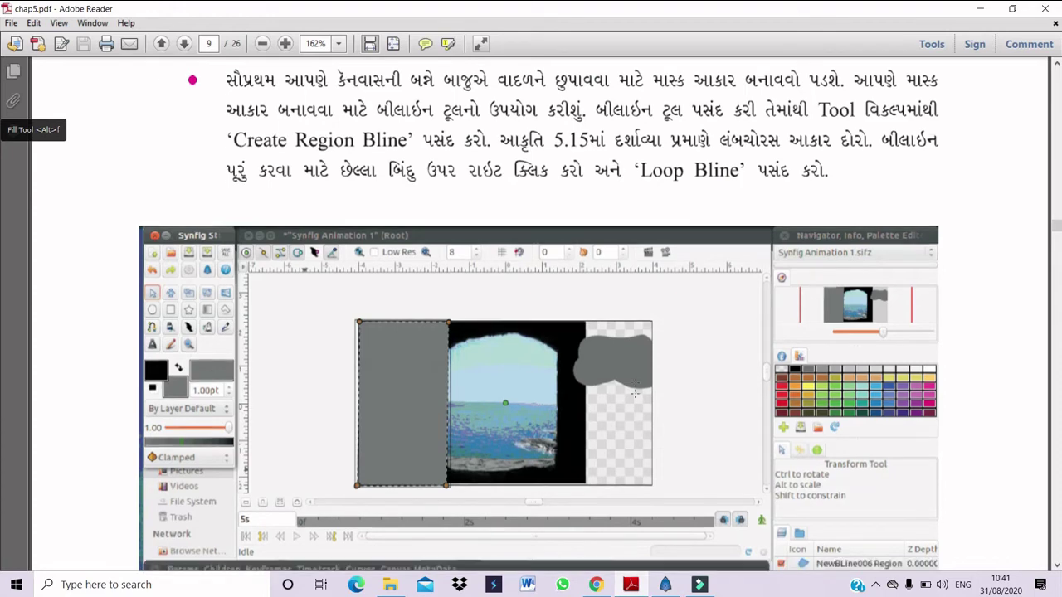
scroll(635, 393, down, 3)
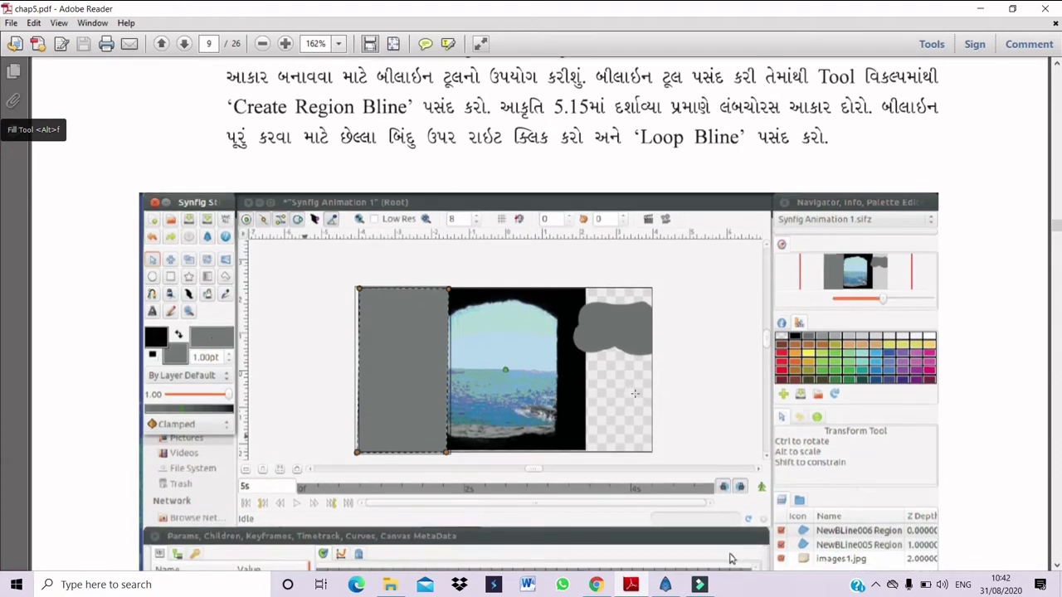
scroll(635, 394, down, 10)
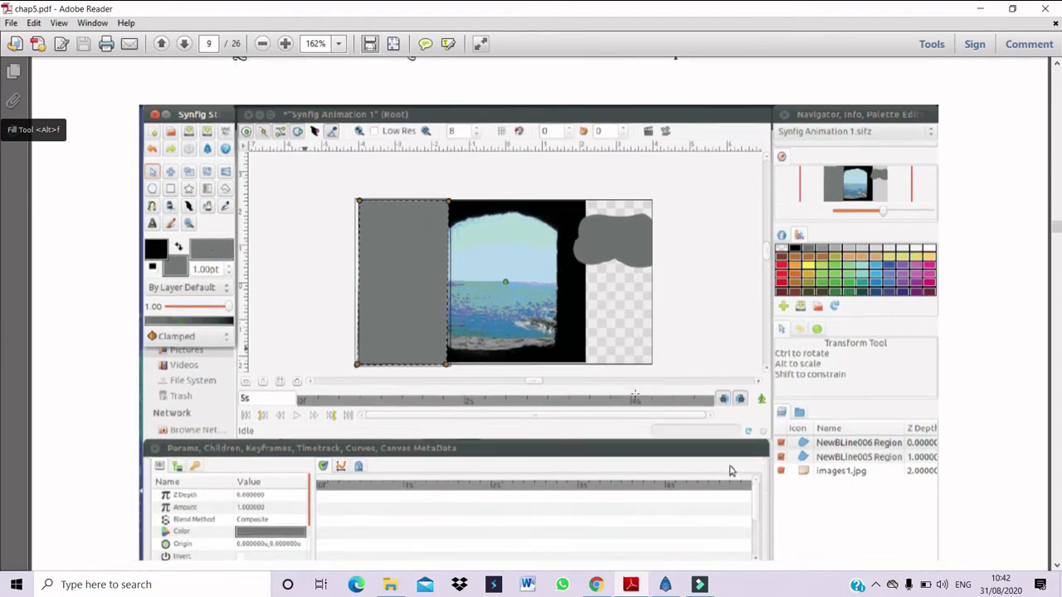
scroll(635, 393, down, 9)
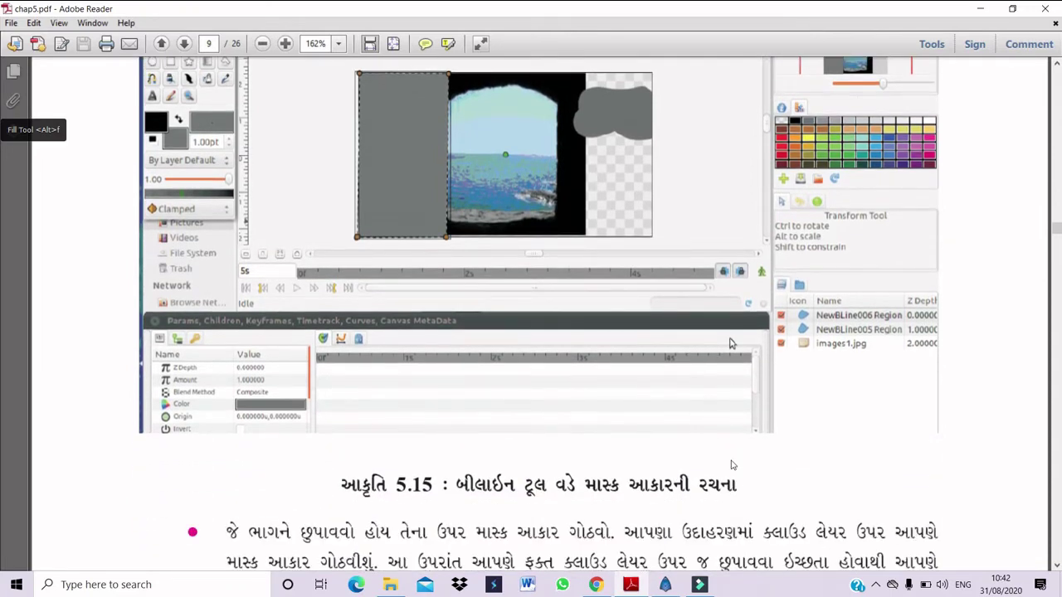
Step: Return to Synfig Studio, set the fill color to grey #95A1A2 and fill the rectangular mask region with it
click(665, 586)
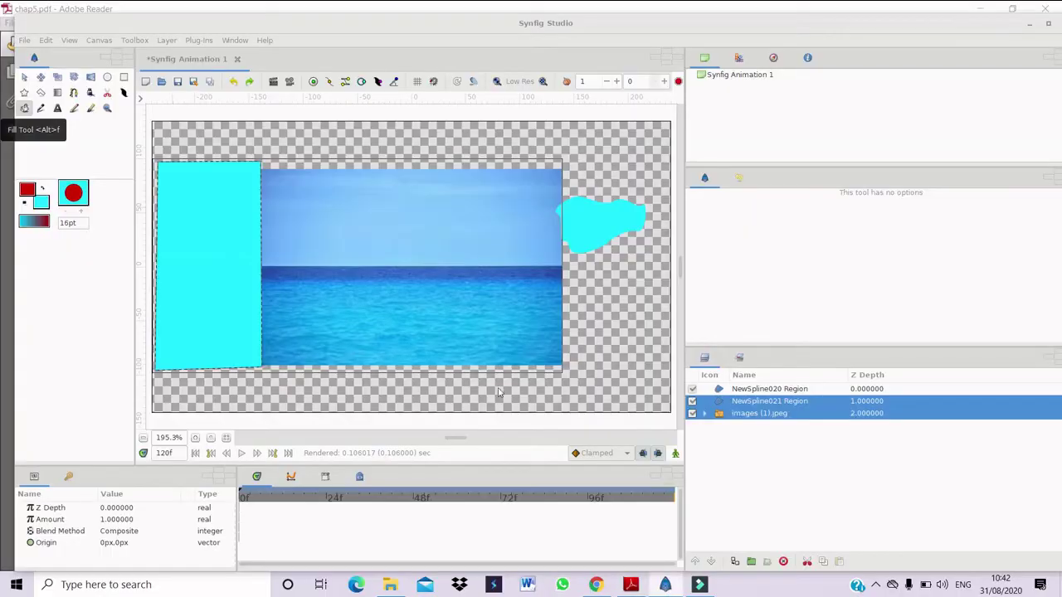
double_click(42, 202)
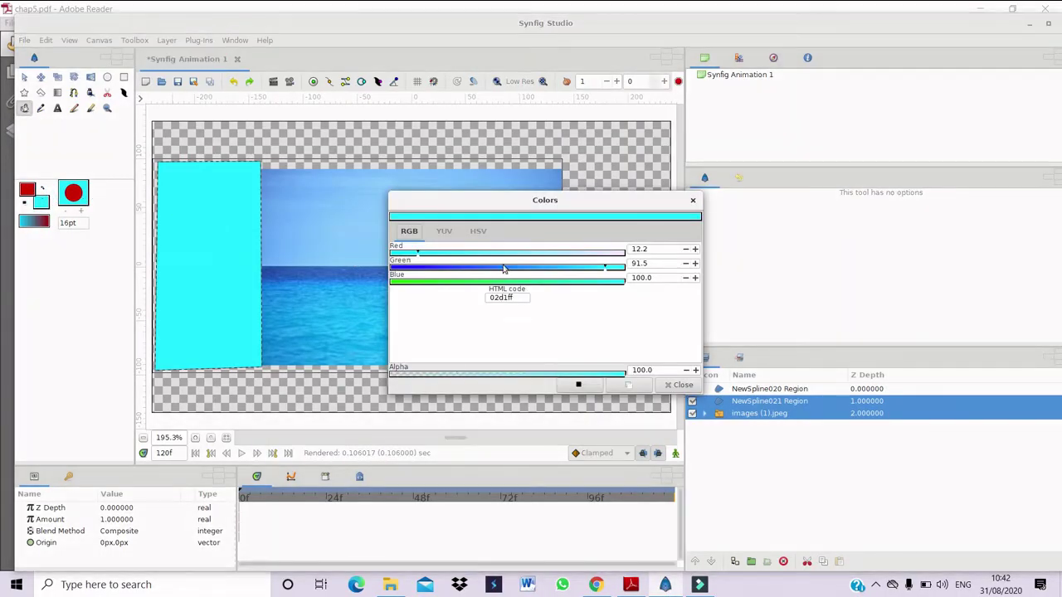
click(477, 234)
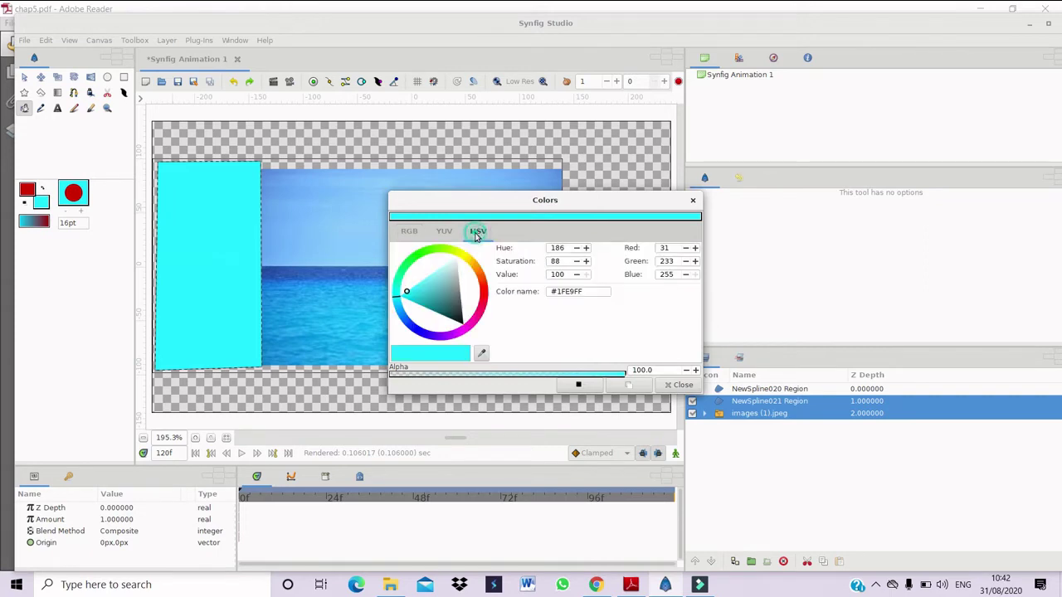
click(461, 323)
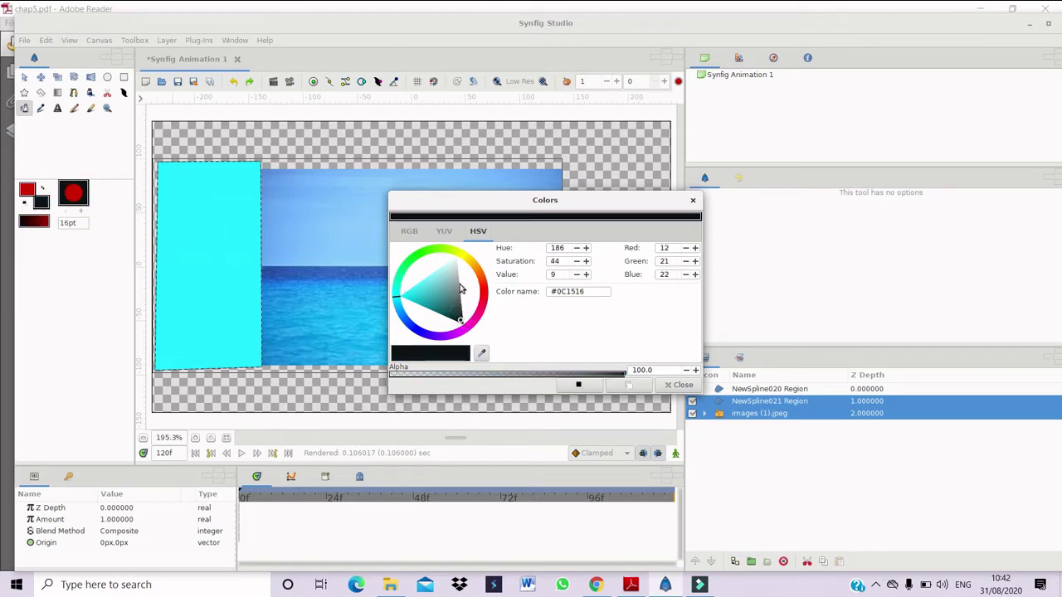
click(456, 285)
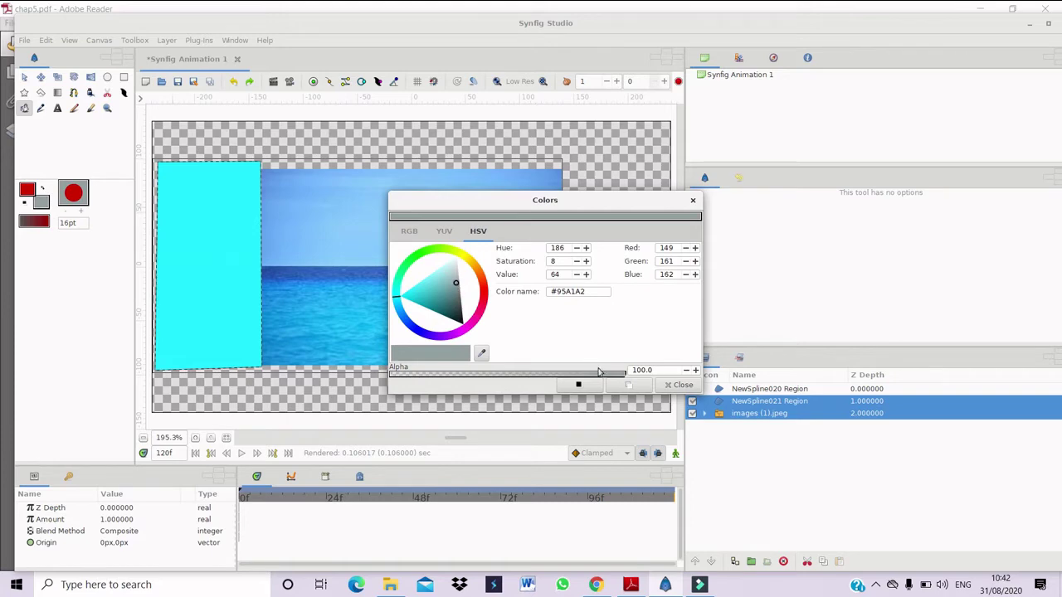
click(677, 385)
click(227, 290)
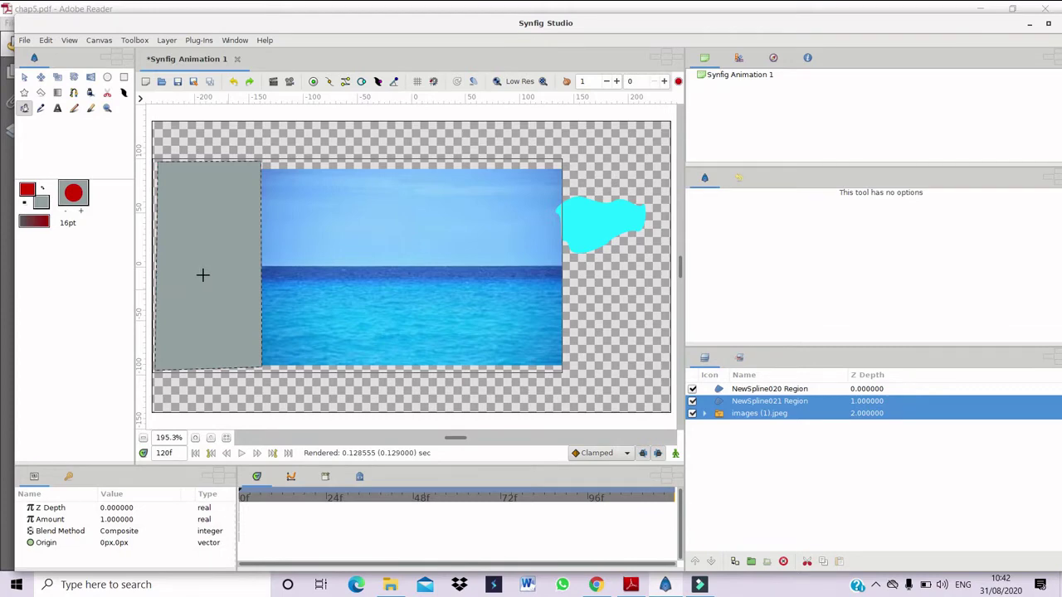
Step: Switch to Adobe Reader and read the instructions below figure 5.15 on encapsulating and renaming the cloud and mask layers
click(630, 585)
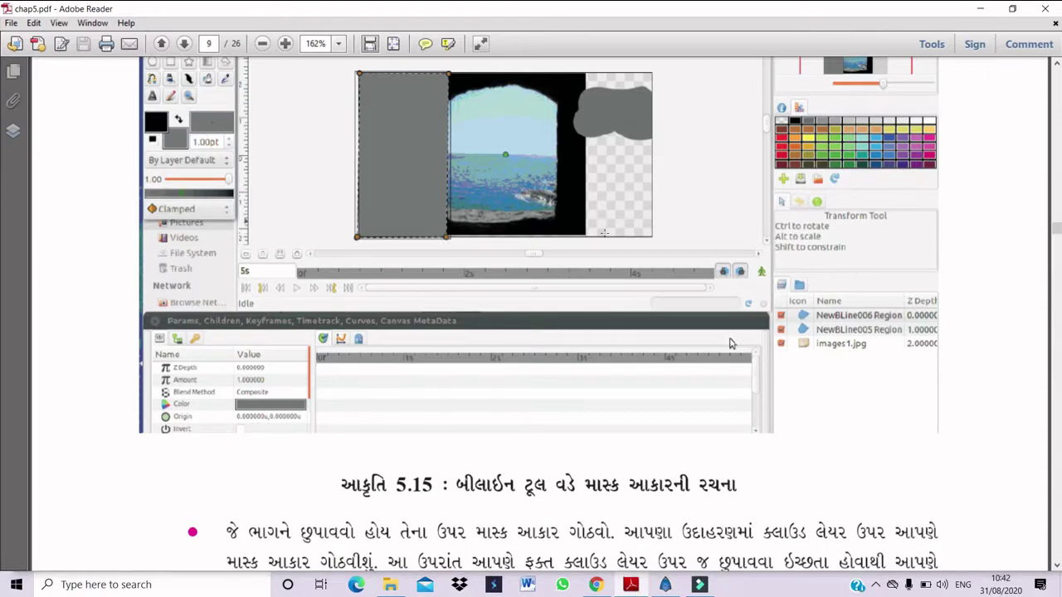
scroll(539, 314, down, 1)
scroll(604, 233, down, 3)
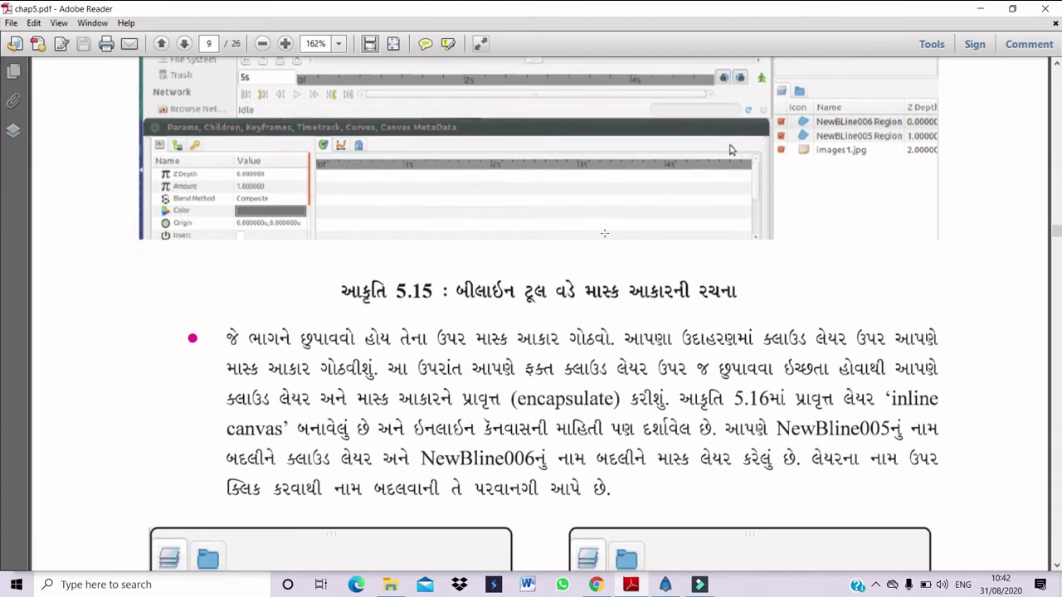
scroll(604, 233, down, 3)
scroll(609, 240, down, 1)
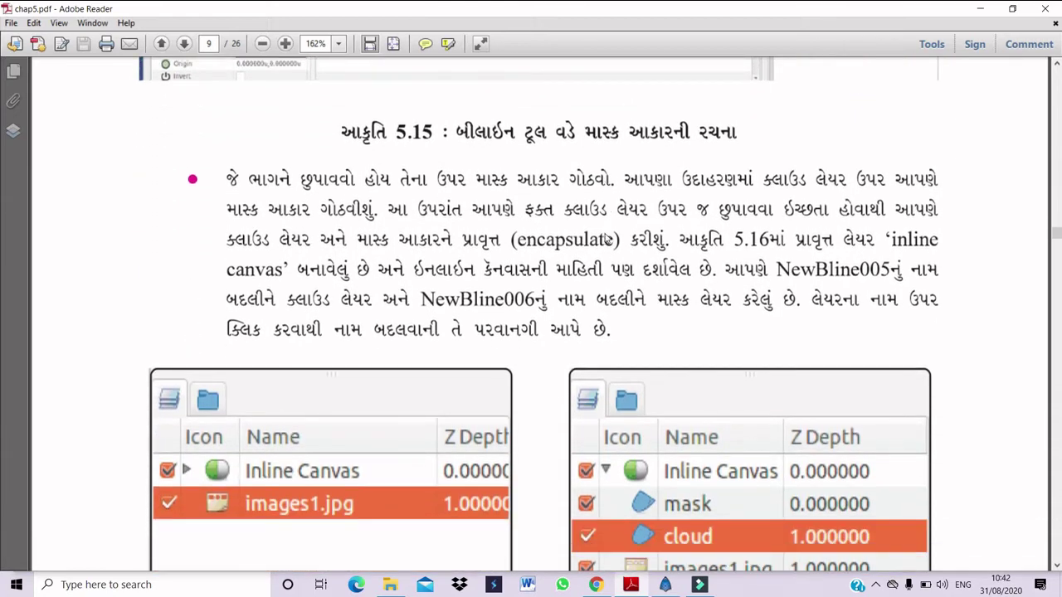
Step: Examine figure 5.16 for how the mask and cloud layers are grouped and named above the image layer
scroll(608, 239, down, 1)
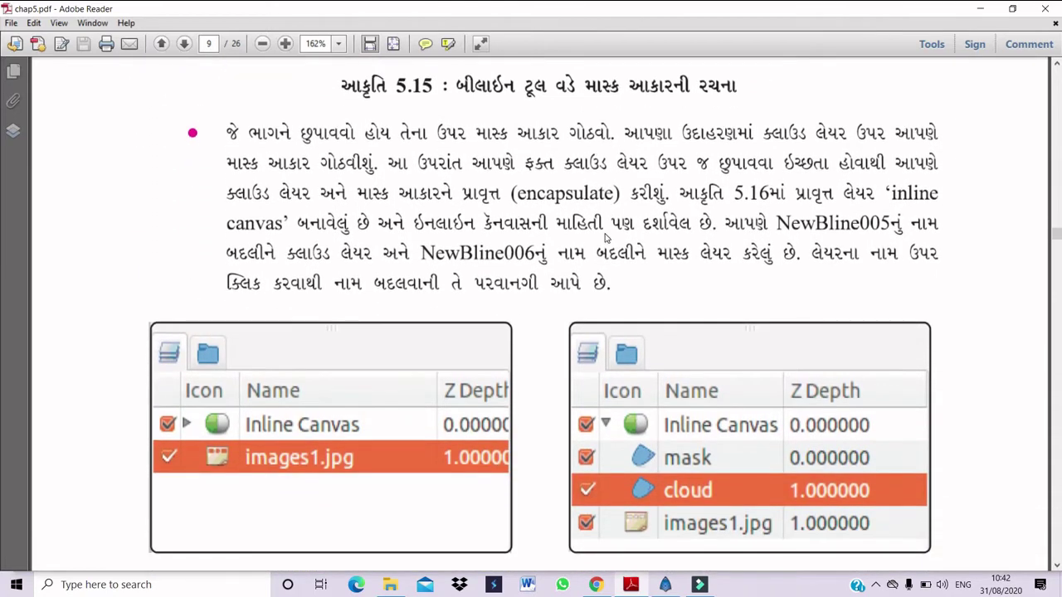
scroll(607, 238, down, 1)
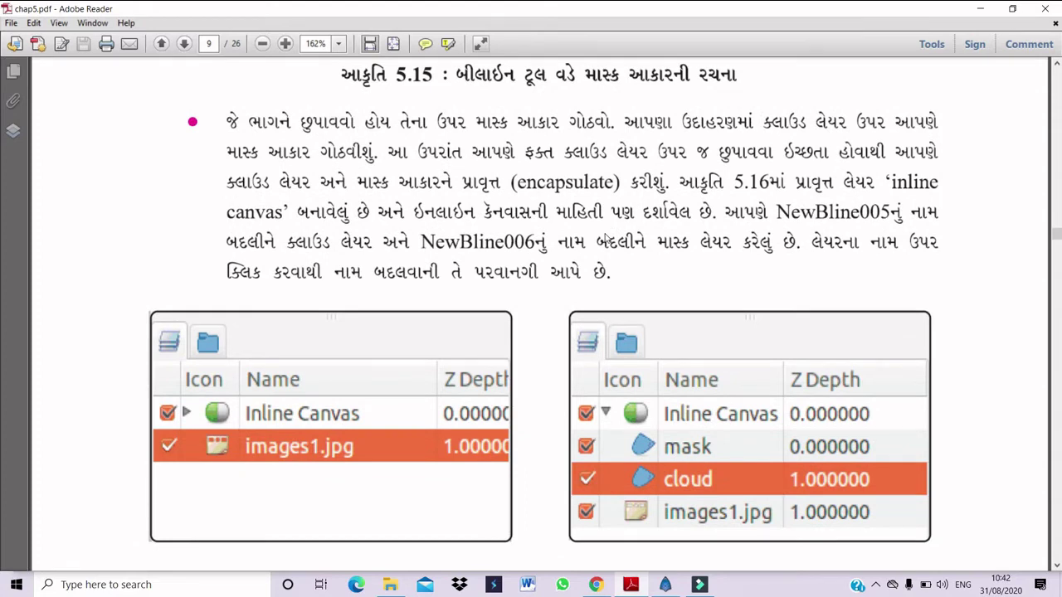
scroll(606, 238, down, 2)
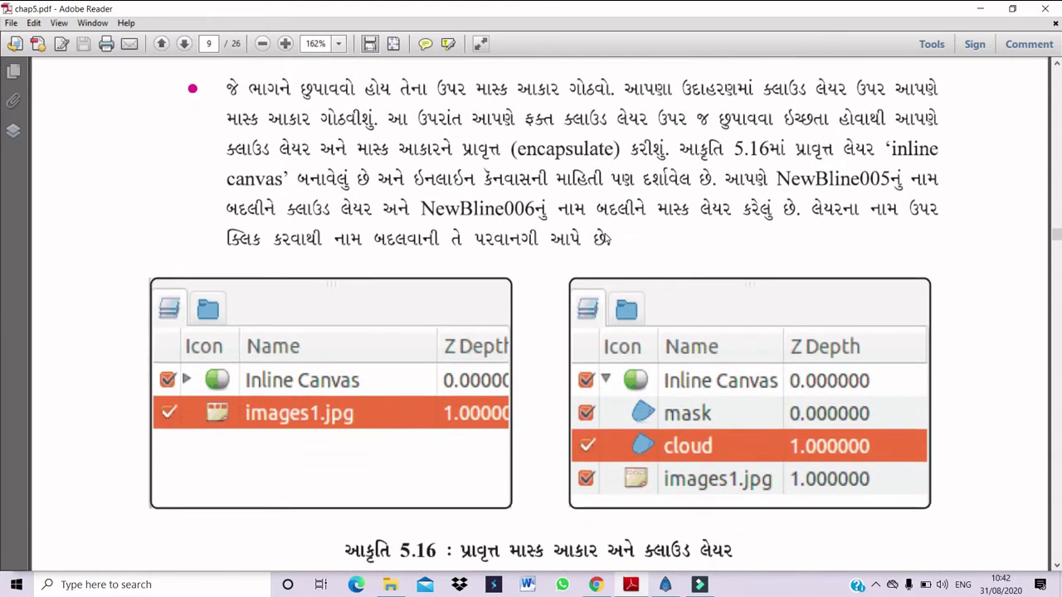
scroll(605, 239, down, 2)
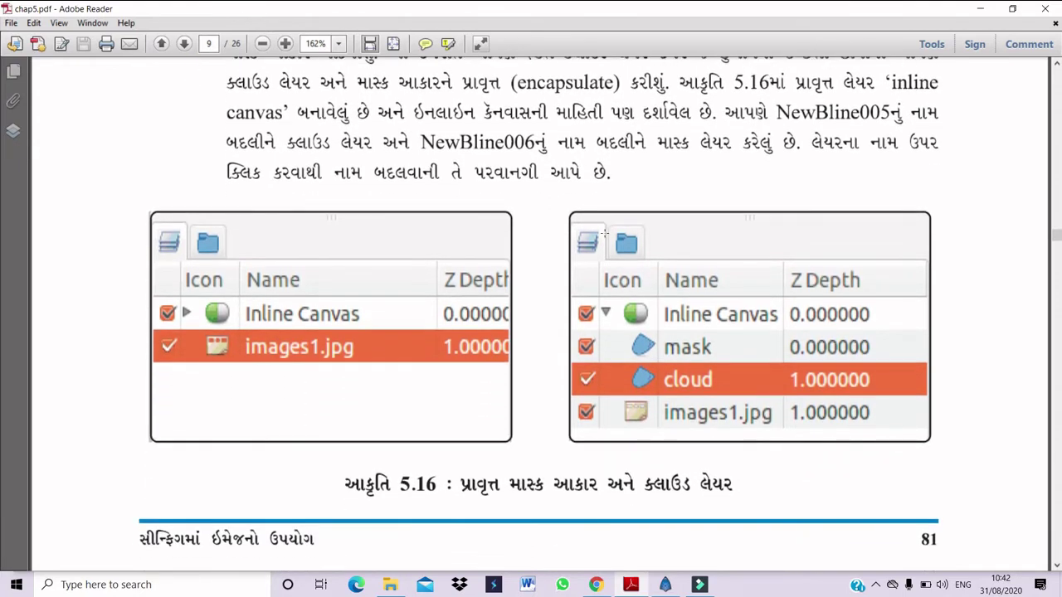
scroll(604, 234, down, 2)
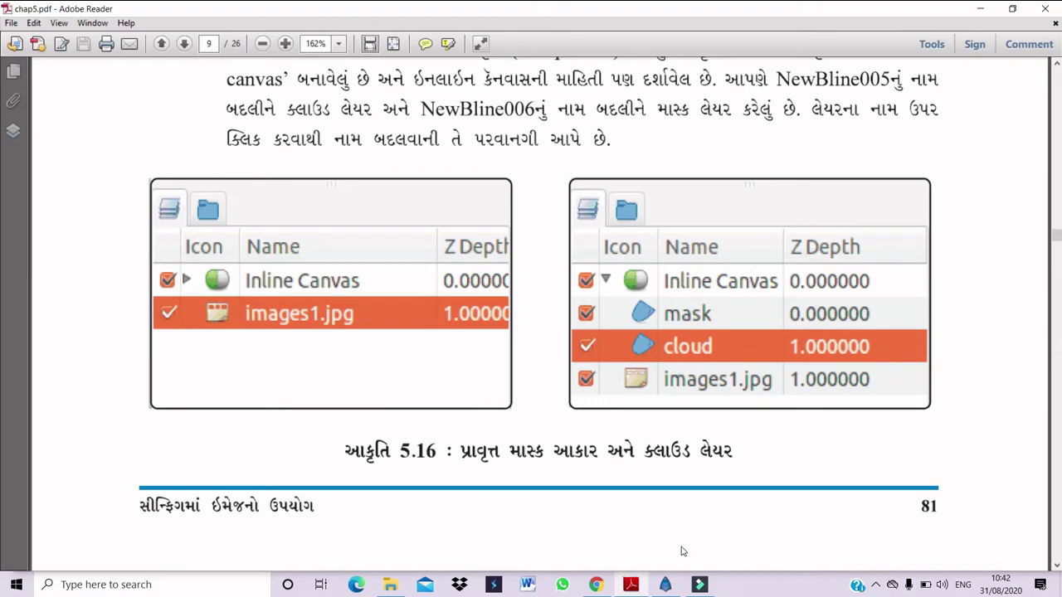
Step: Switch back to Synfig Studio and rename the NewSpline020 Region layer as cloud
click(665, 585)
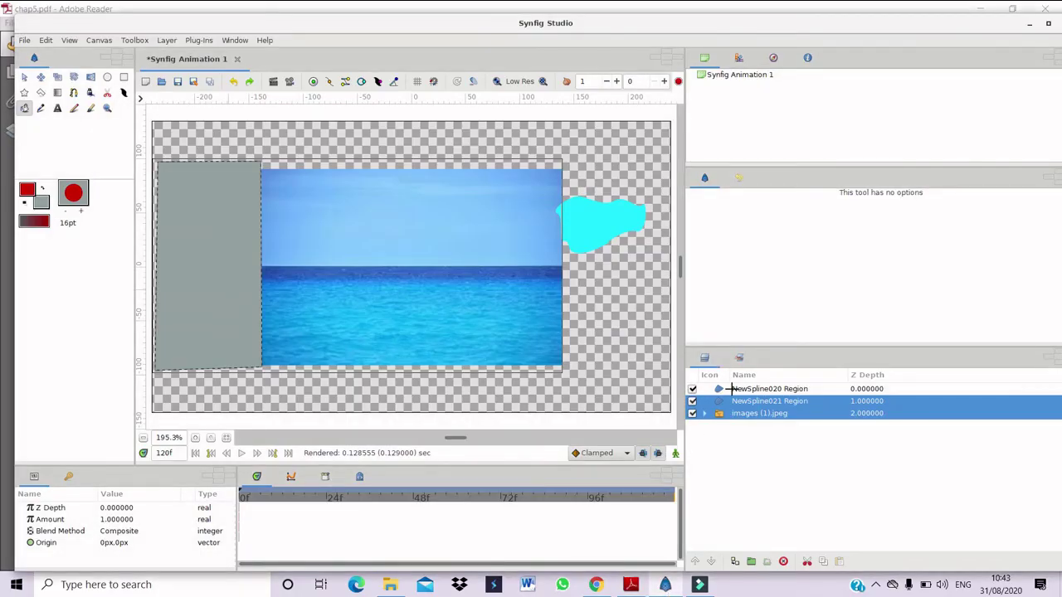
click(730, 389)
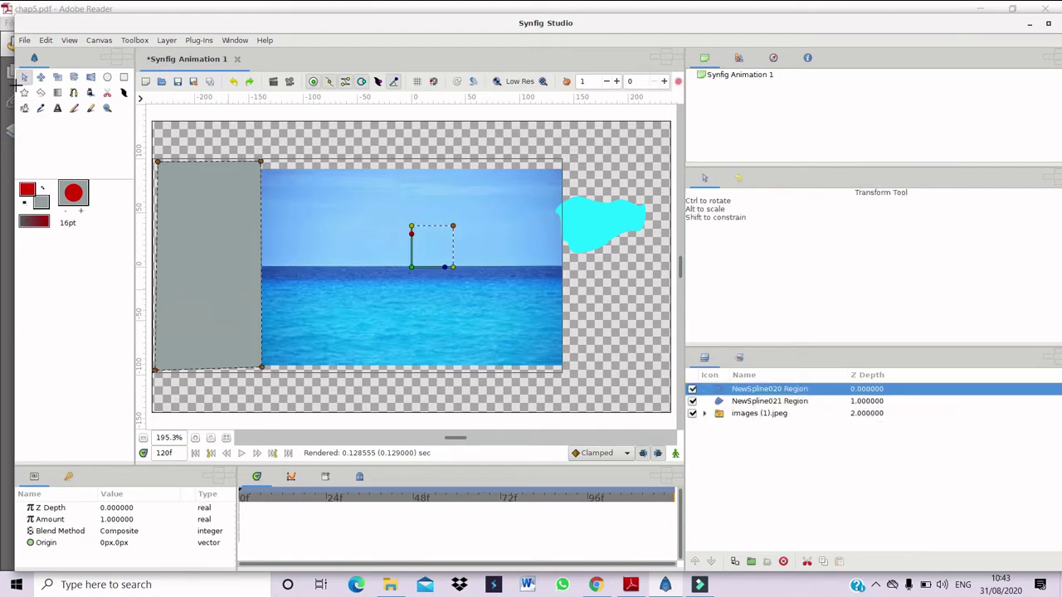
right_click(775, 389)
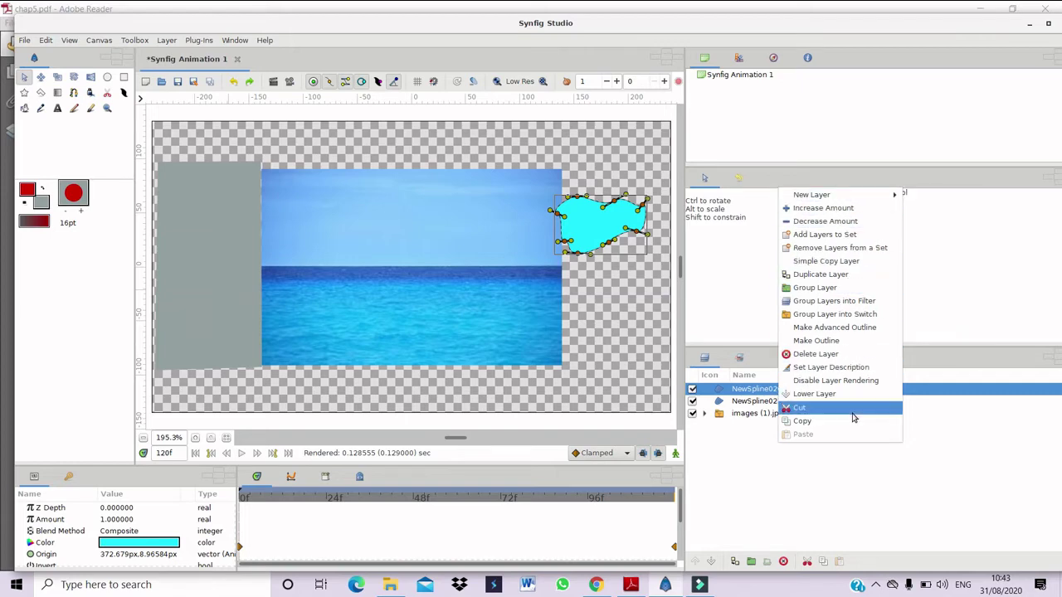
double_click(773, 390)
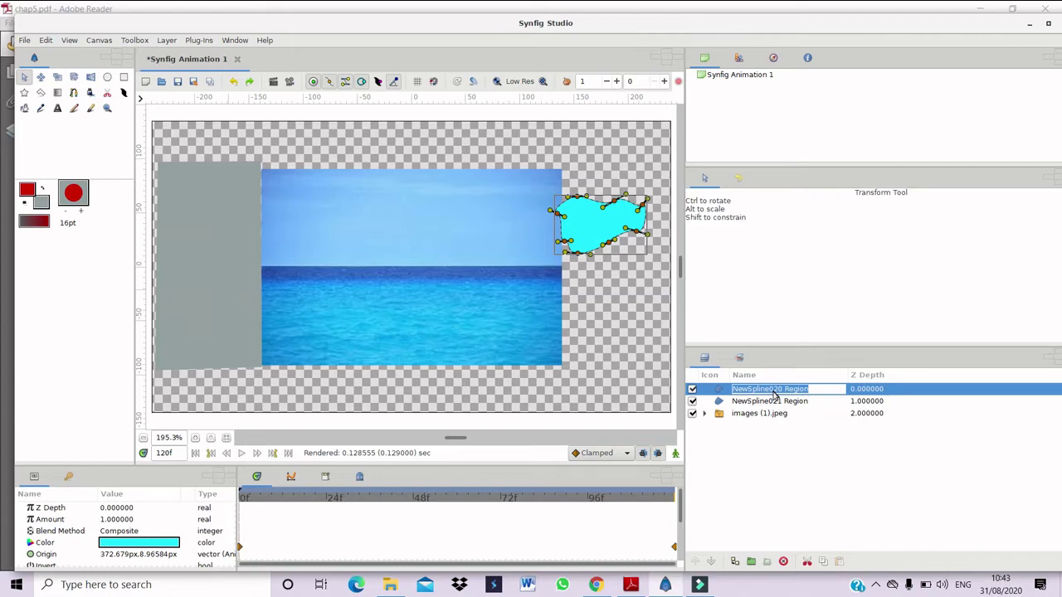
click(773, 403)
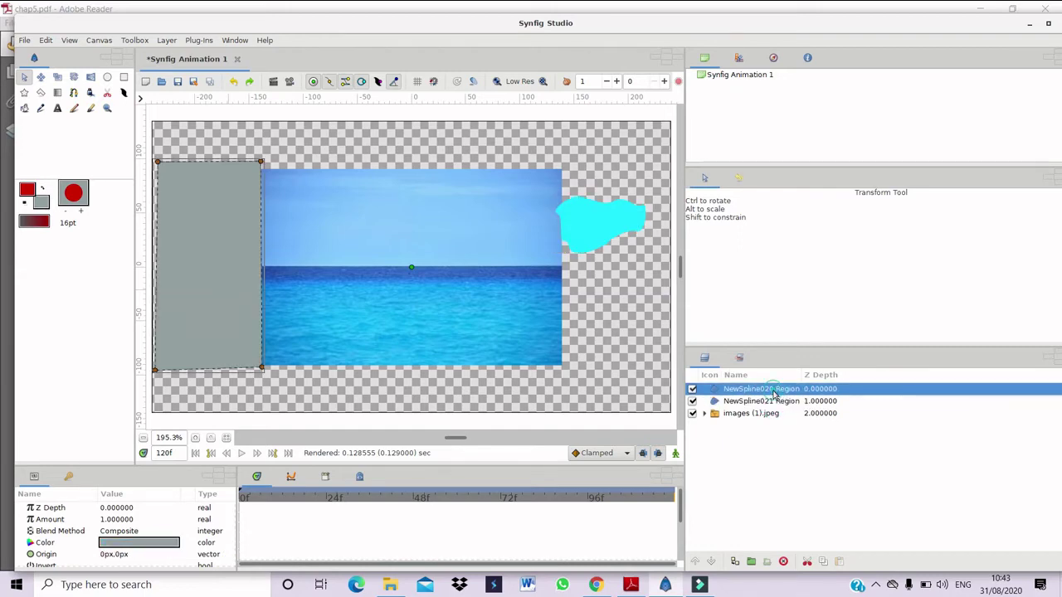
click(774, 390)
click(774, 390)
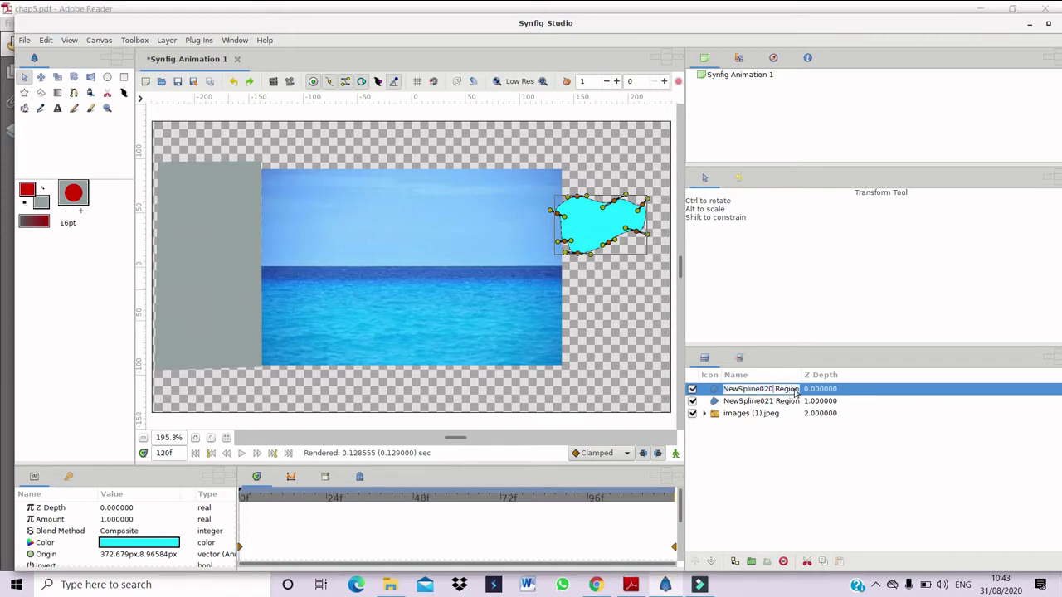
click(798, 390)
key(BackSpace)
key(BackSpace)
key(BackSpace)
key(BackSpace)
key(BackSpace)
key(BackSpace)
key(BackSpace)
key(BackSpace)
key(BackSpace)
key(BackSpace)
key(BackSpace)
key(BackSpace)
key(BackSpace)
key(BackSpace)
key(BackSpace)
key(BackSpace)
key(BackSpace)
key(BackSpace)
key(BackSpace)
text(cloud)
key(Return)
Step: Rename the NewSpline021 Region layer as mask
click(782, 405)
click(782, 405)
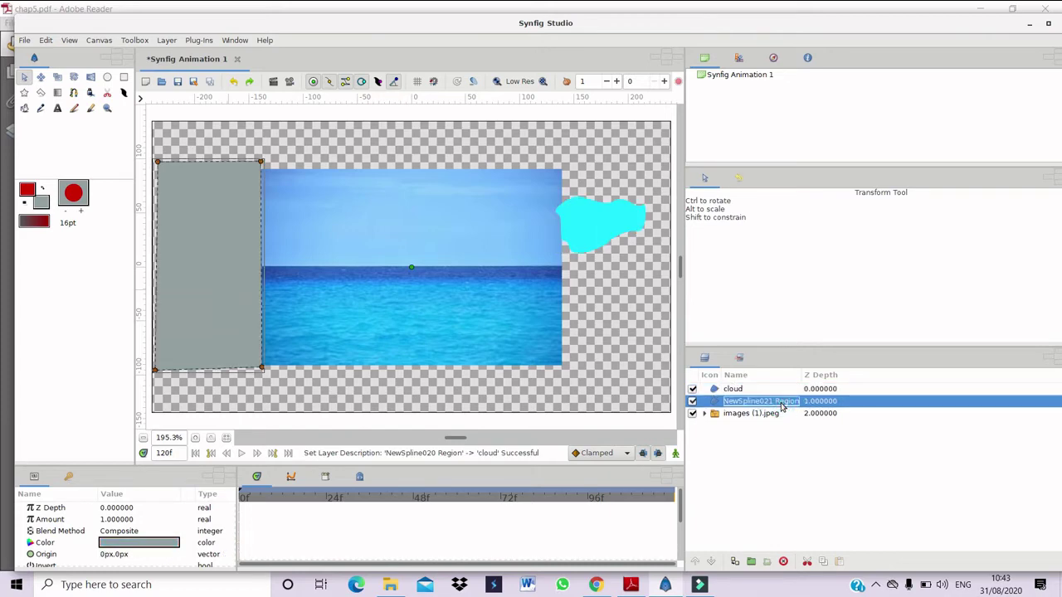
key(BackSpace)
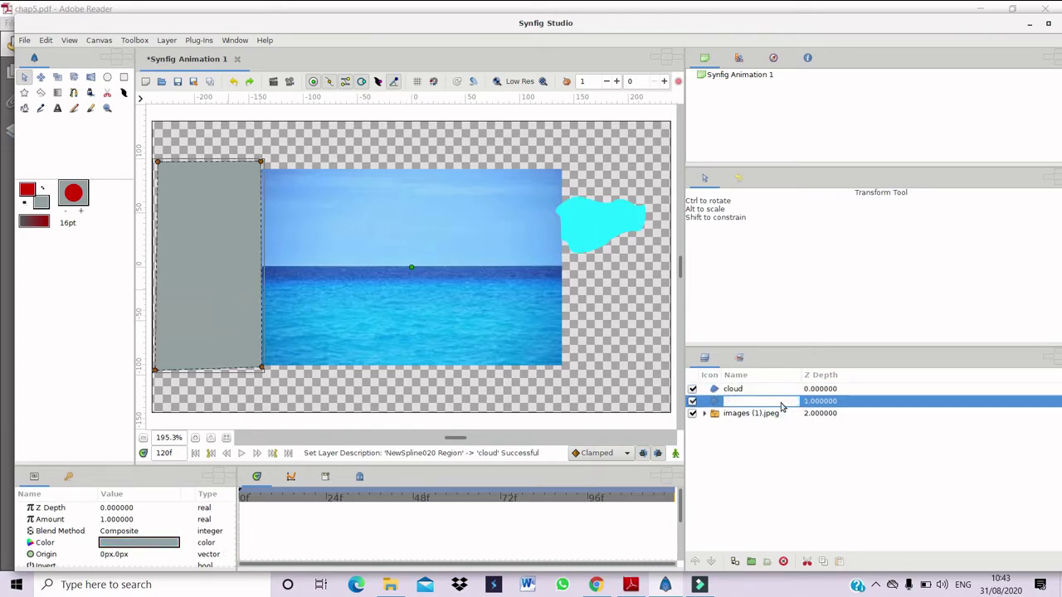
text(mask)
click(775, 478)
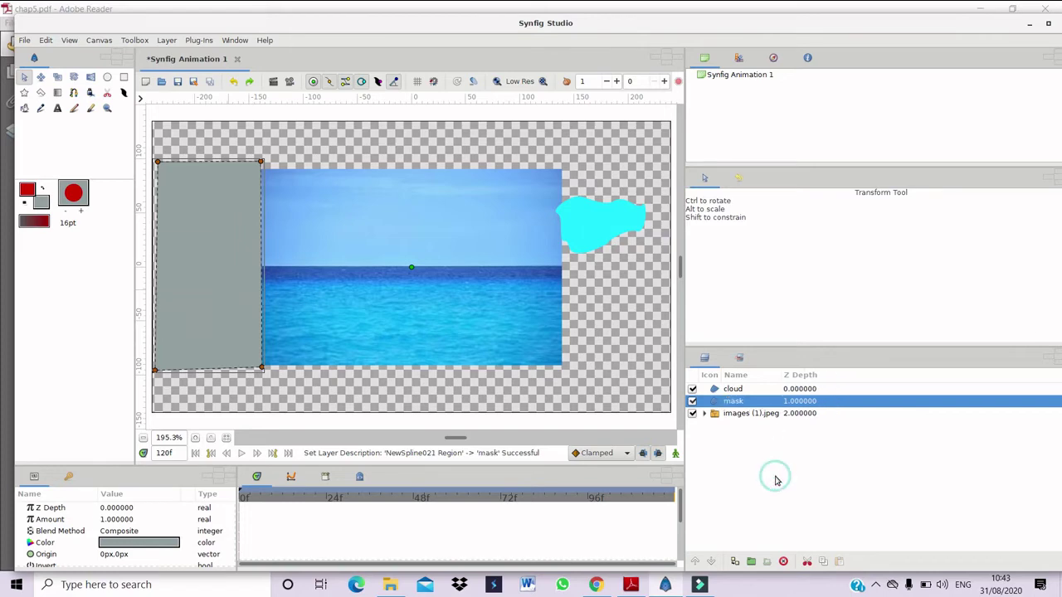
Step: Group the cloud and mask layers together into one group layer
ctrl+click(765, 391)
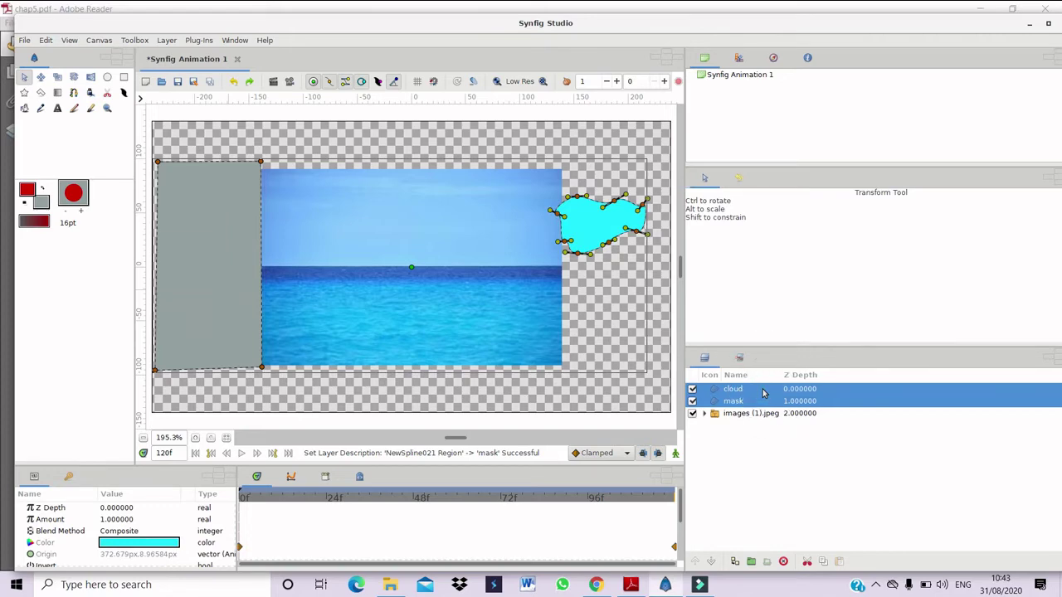
right_click(764, 393)
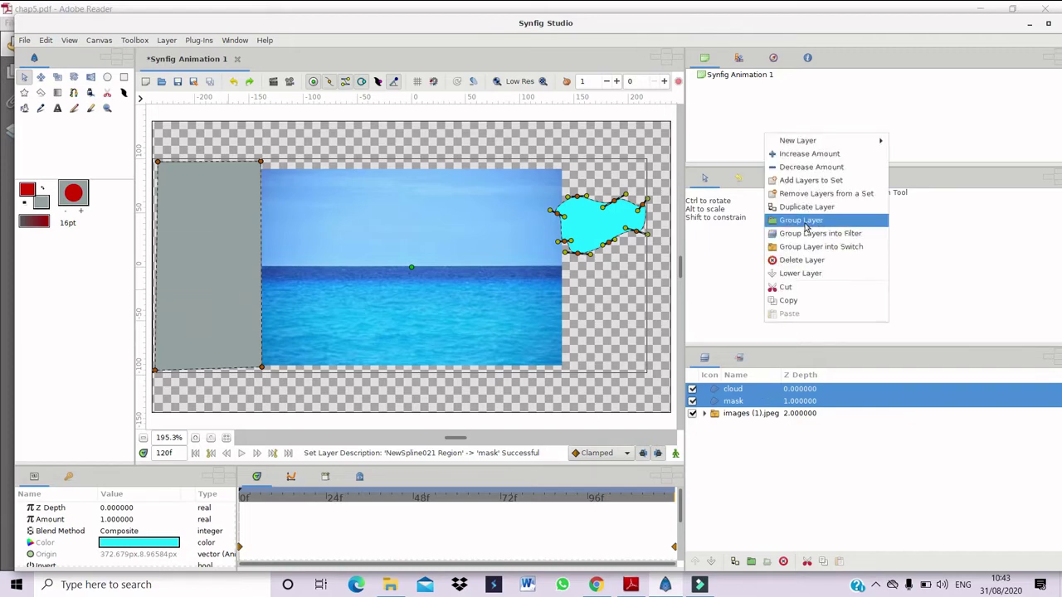
click(805, 222)
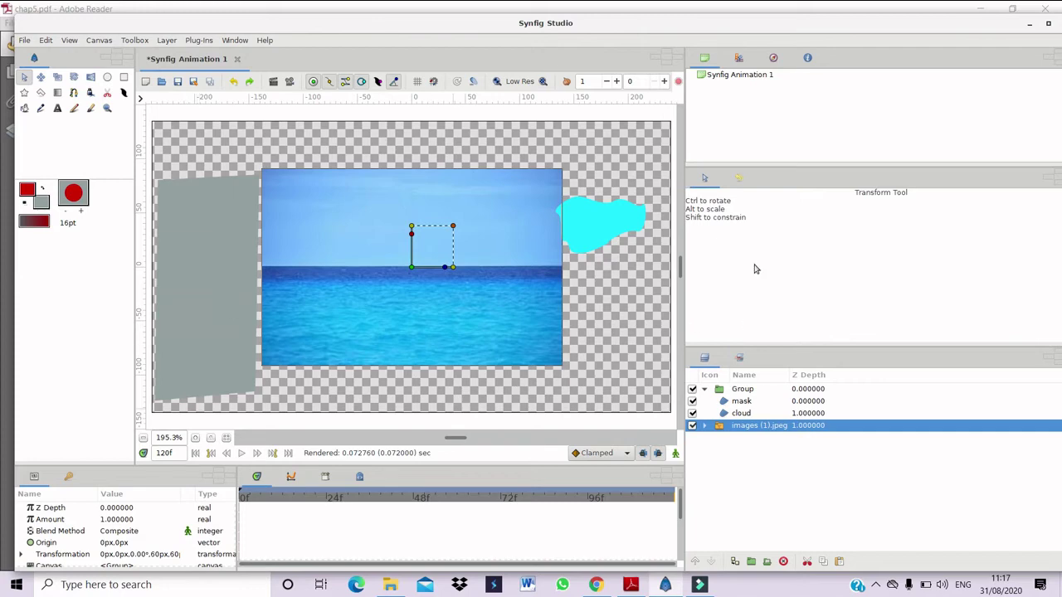
Step: Set the mask layer's blend method to Alpha Over and play the animation to preview the masking
click(720, 403)
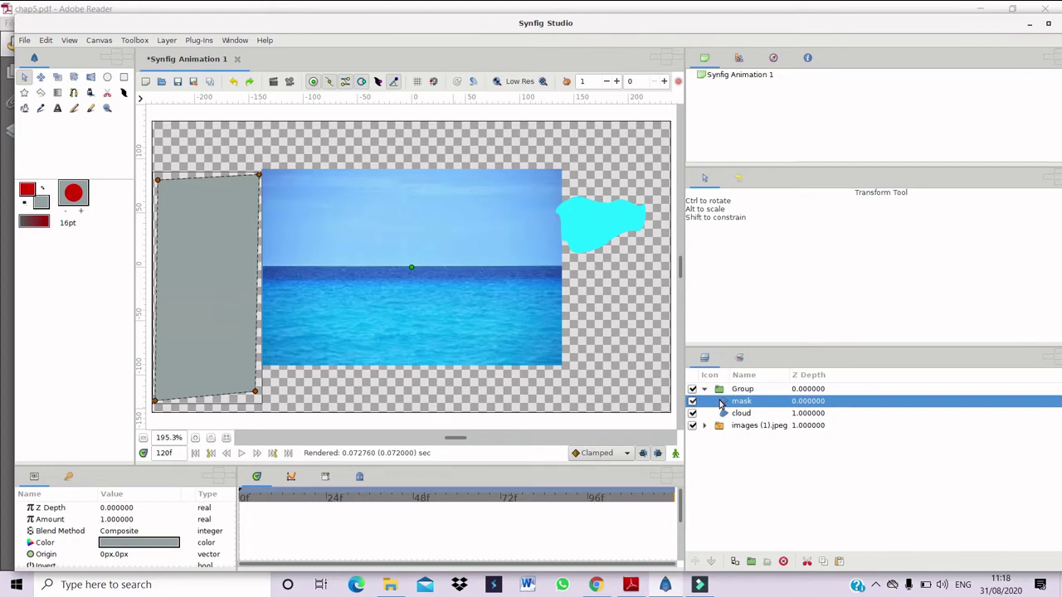
click(104, 535)
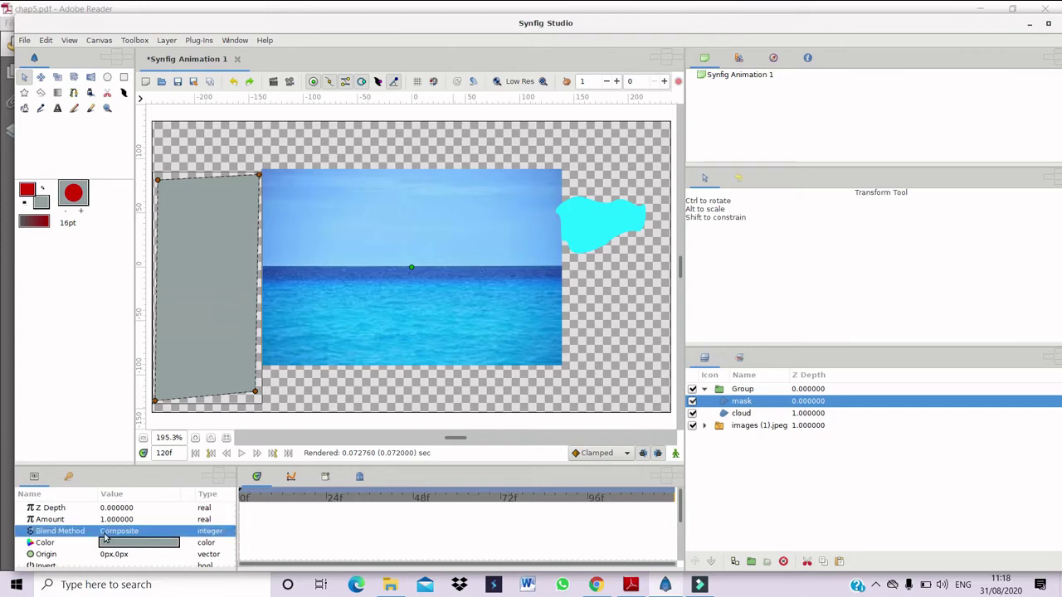
click(104, 538)
click(105, 538)
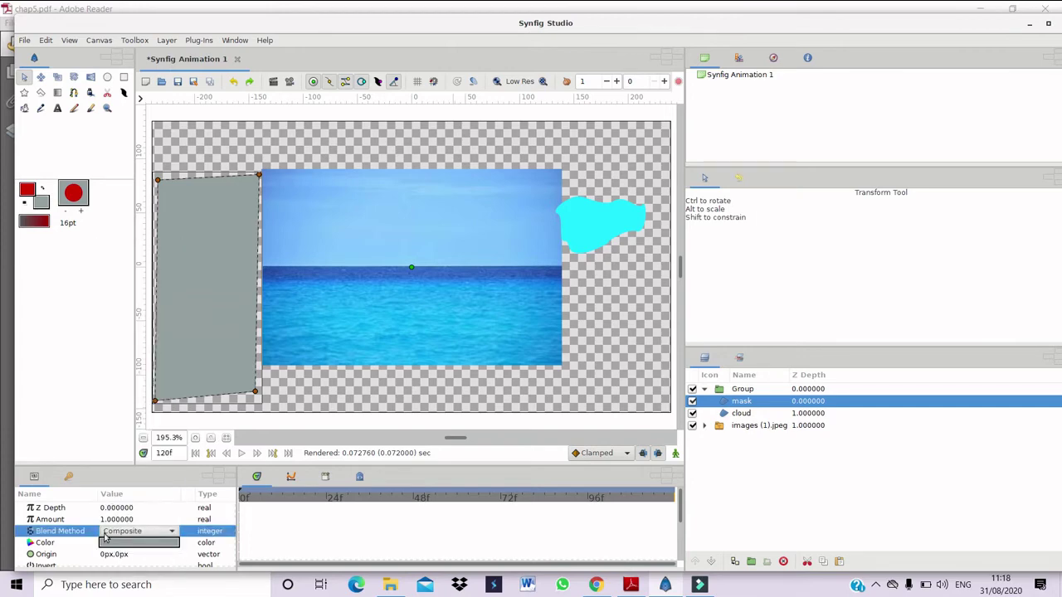
key(Down)
key(Down)
key(Down)
key(Down)
key(Down)
key(Down)
key(Down)
key(Down)
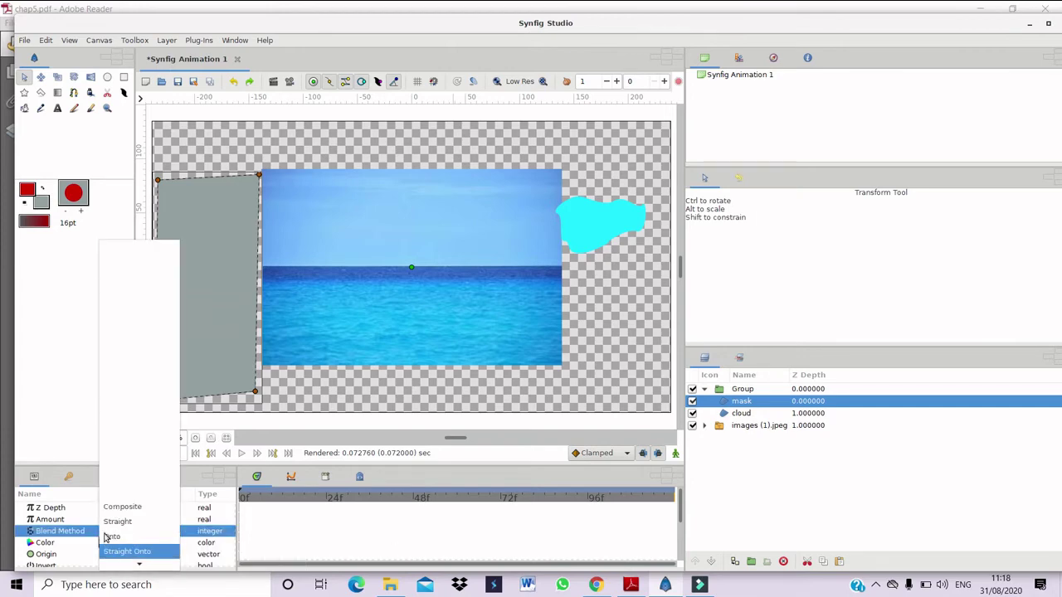
key(Down)
key(Down)
key(Down)
key(Down)
key(Down)
key(Down)
key(Down)
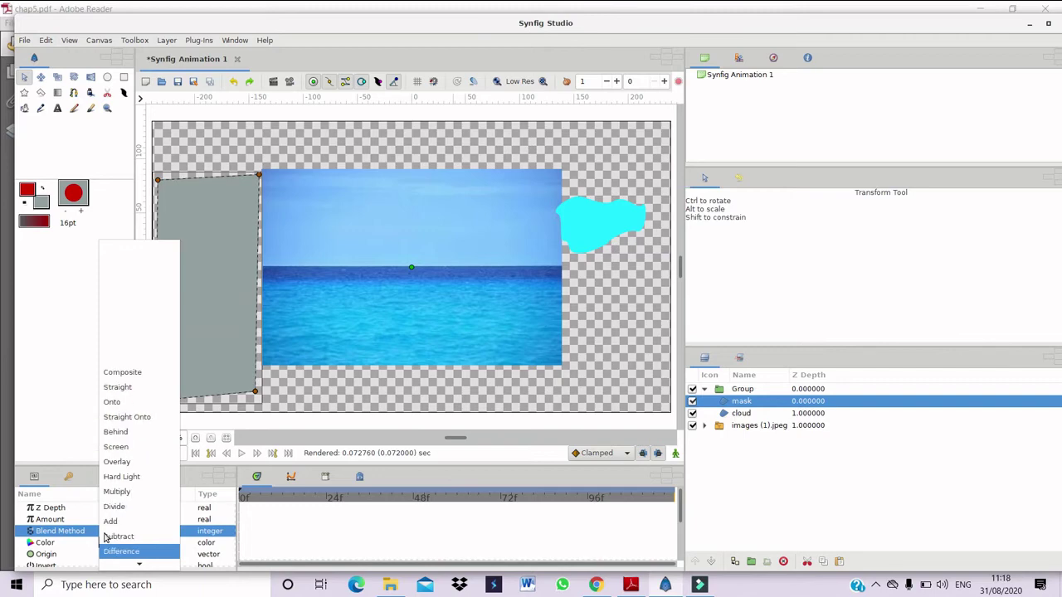
key(Down)
key(Down)
key(Down)
key(Down)
key(Down)
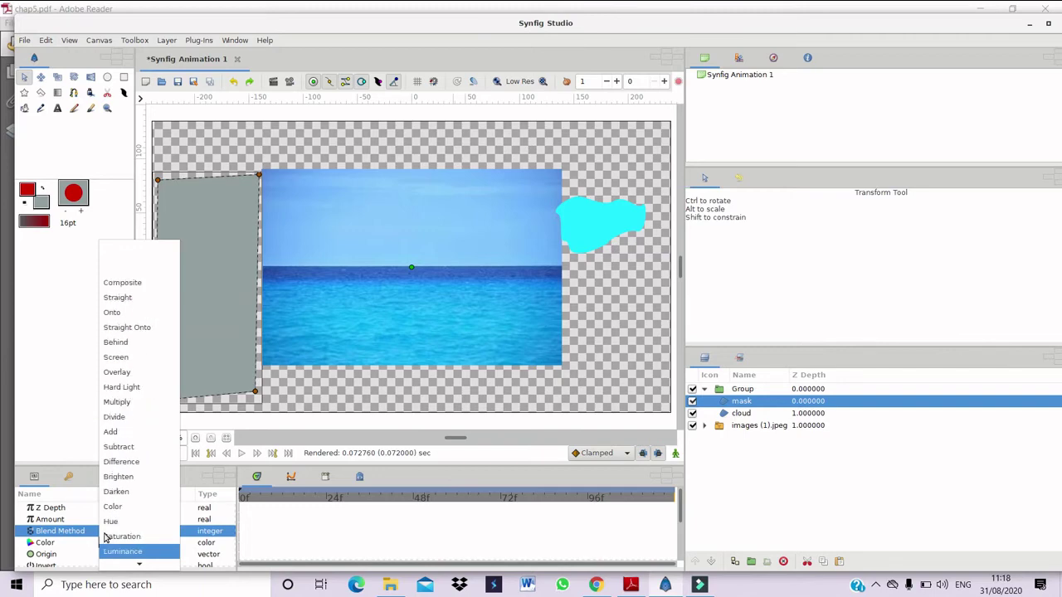
key(Up)
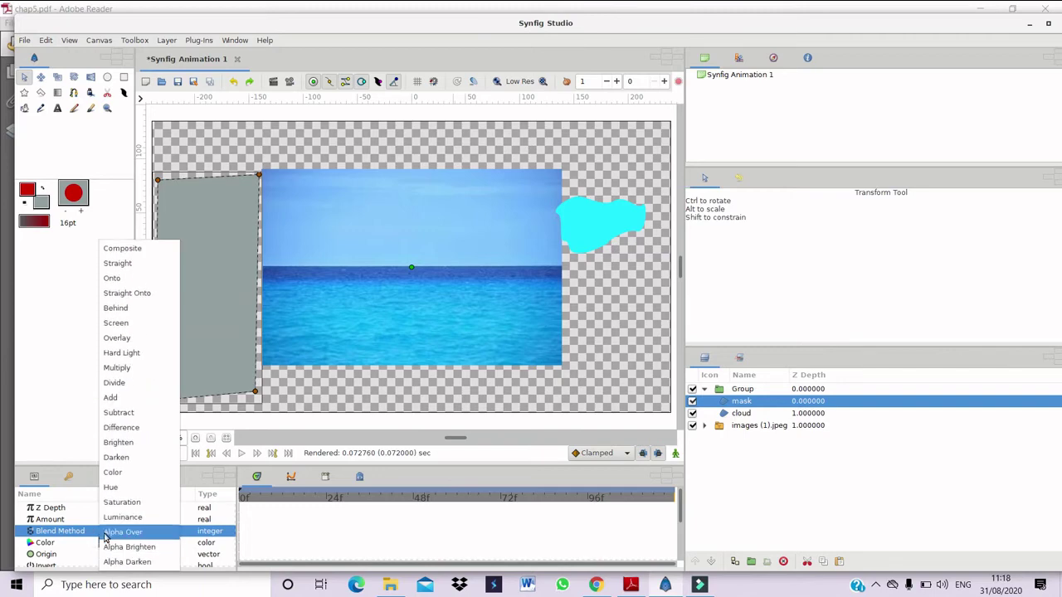
key(Return)
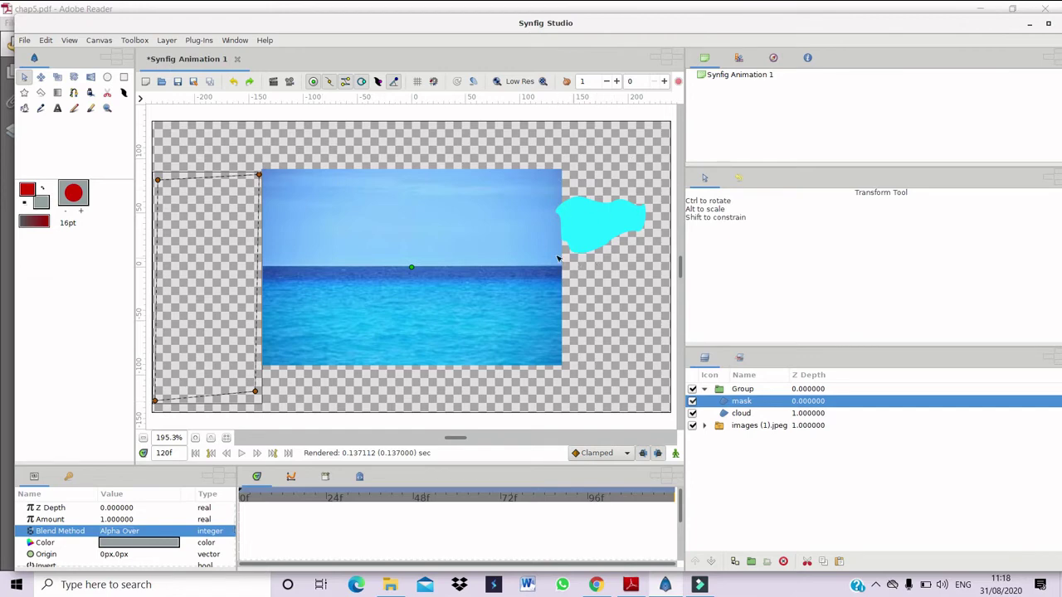
click(241, 454)
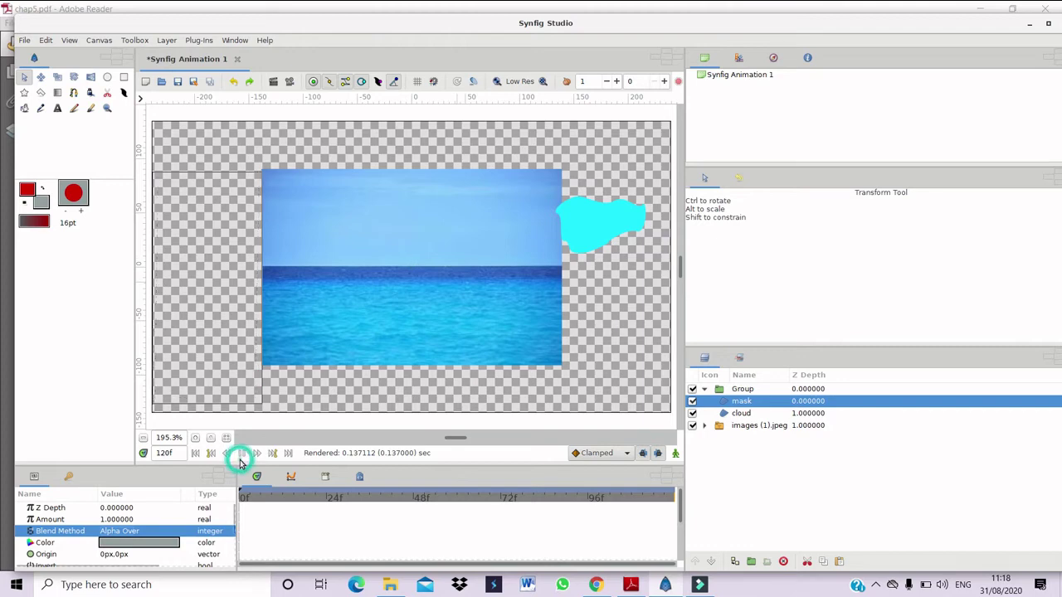
click(240, 461)
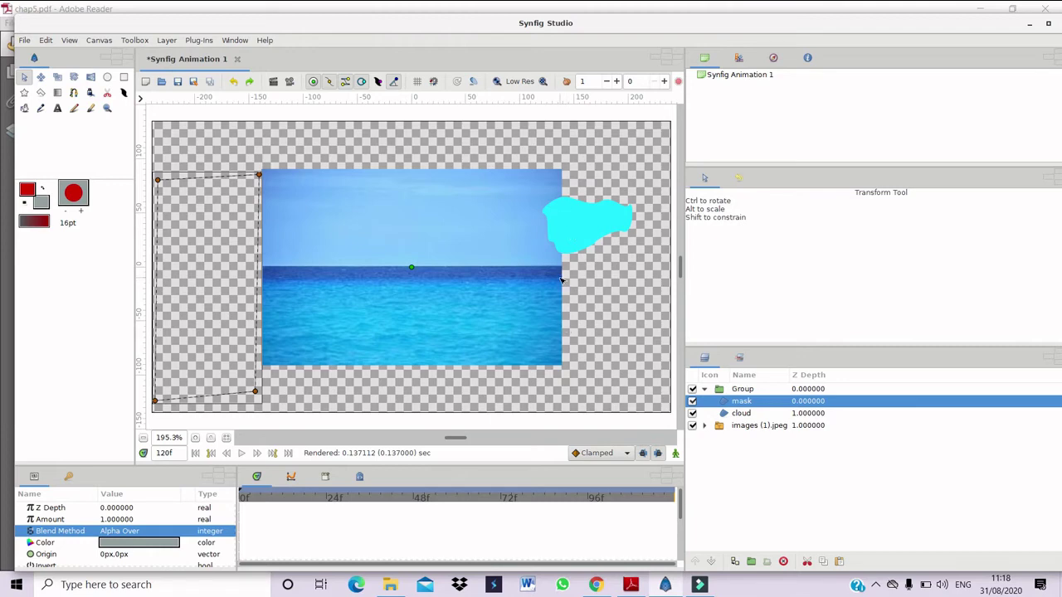
Step: Draw a looped four-point rectangular region over the cloud at the sea image's right edge with the Spline Tool and fill it grey
click(76, 94)
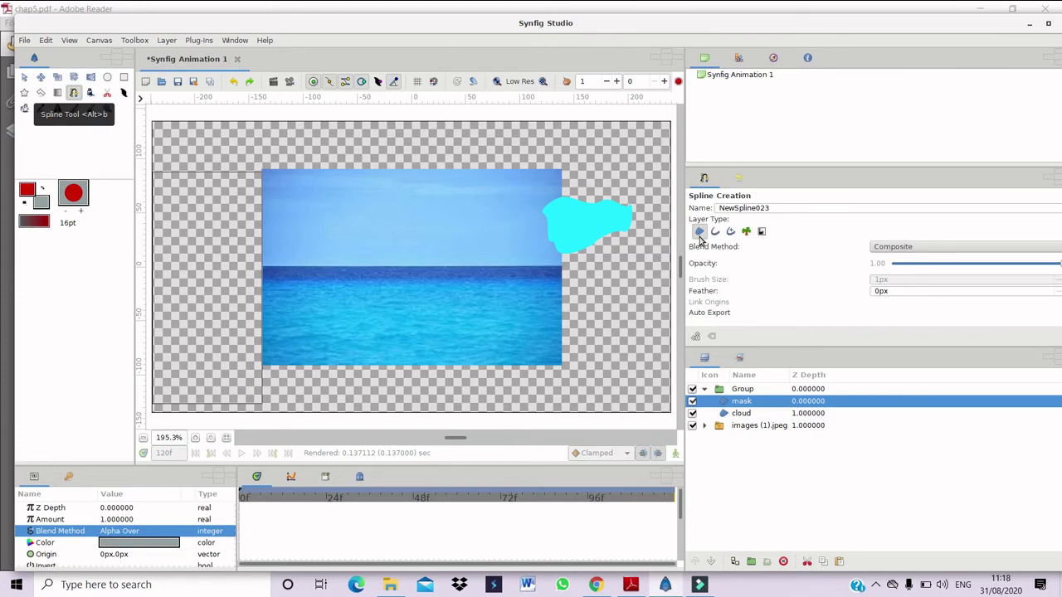
click(549, 174)
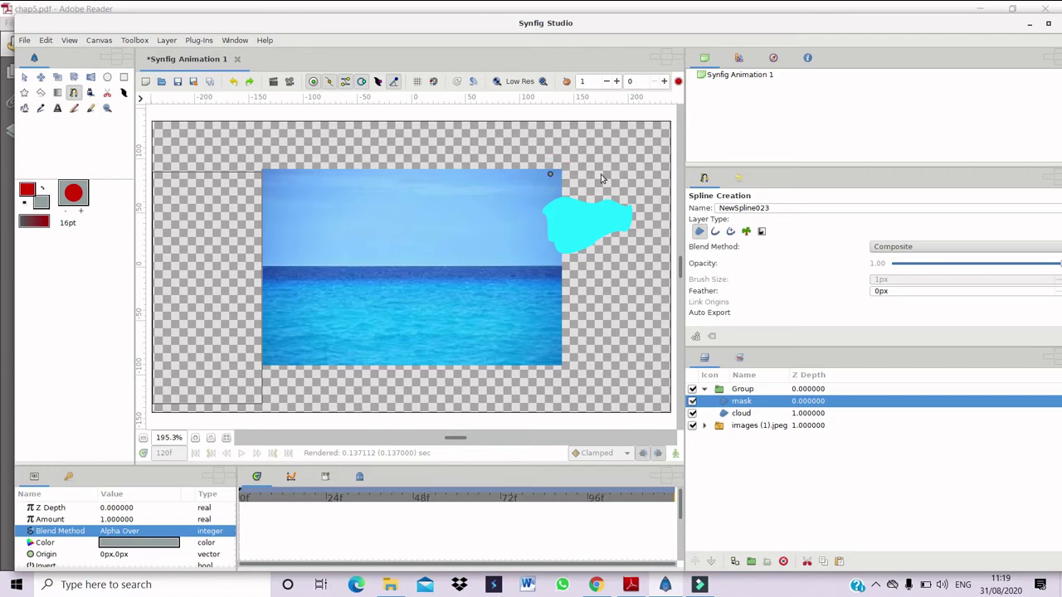
click(638, 171)
click(648, 376)
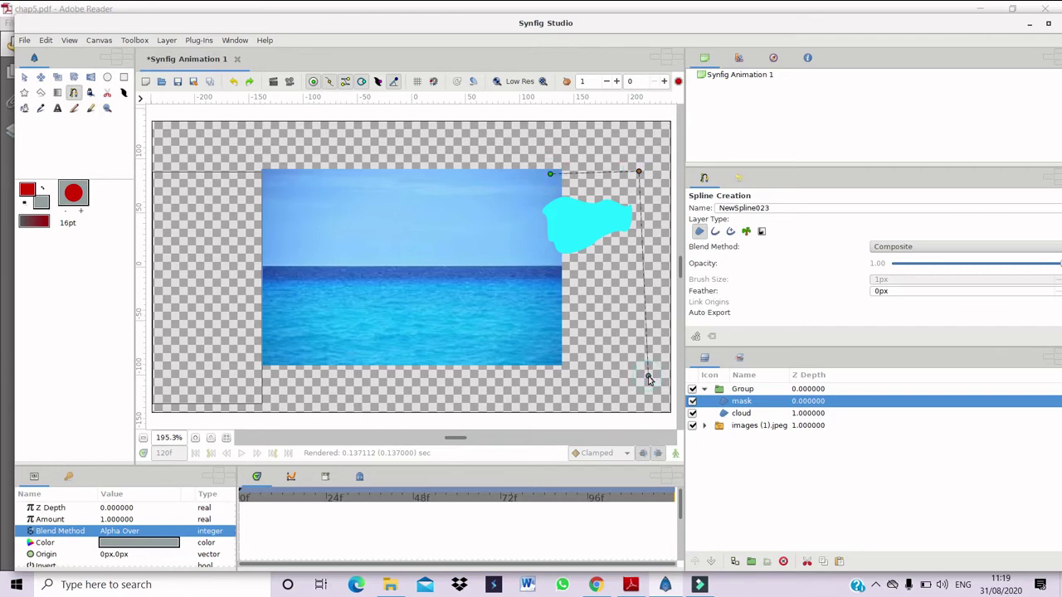
click(559, 377)
right_click(550, 178)
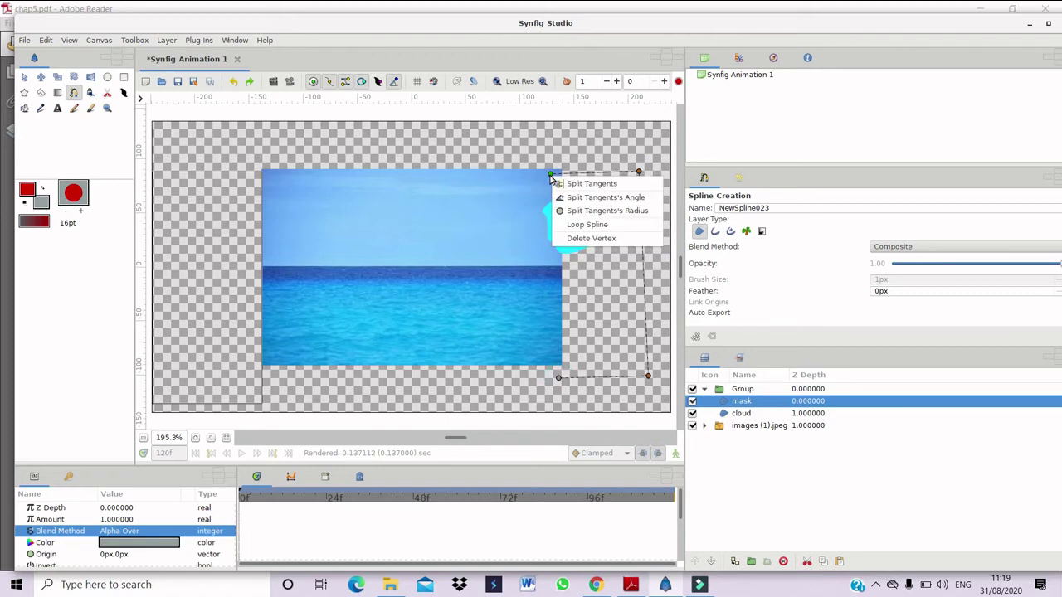
click(563, 221)
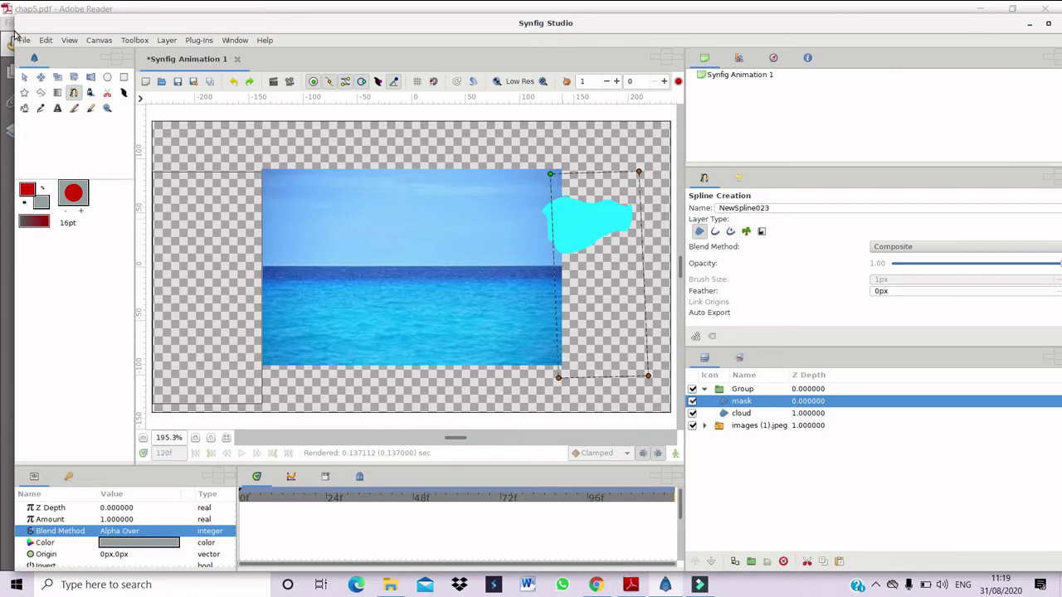
click(25, 111)
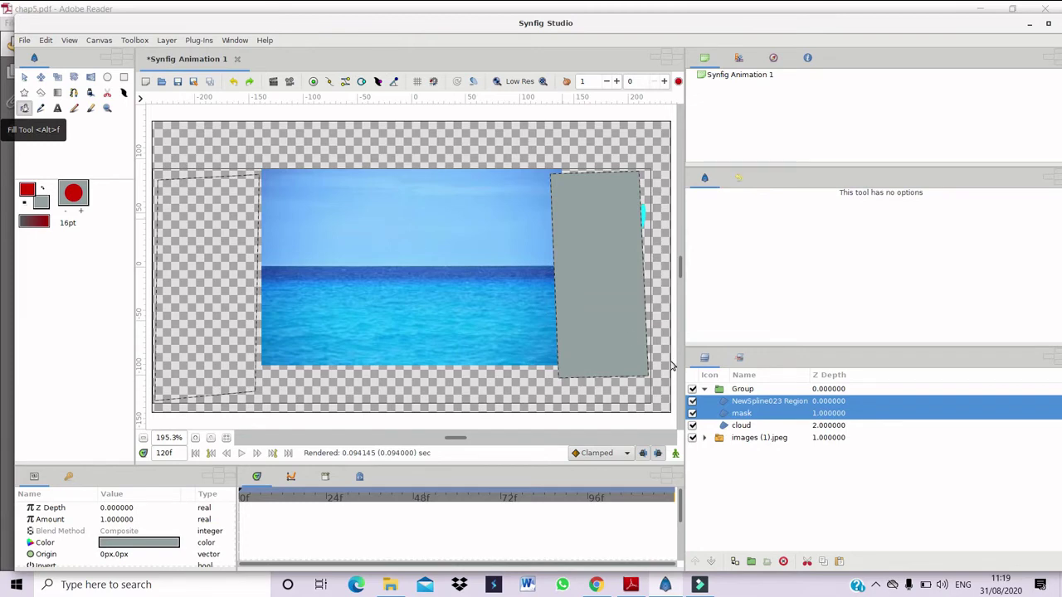
Step: Rename the NewSpline023 Region layer as mask2
double_click(764, 404)
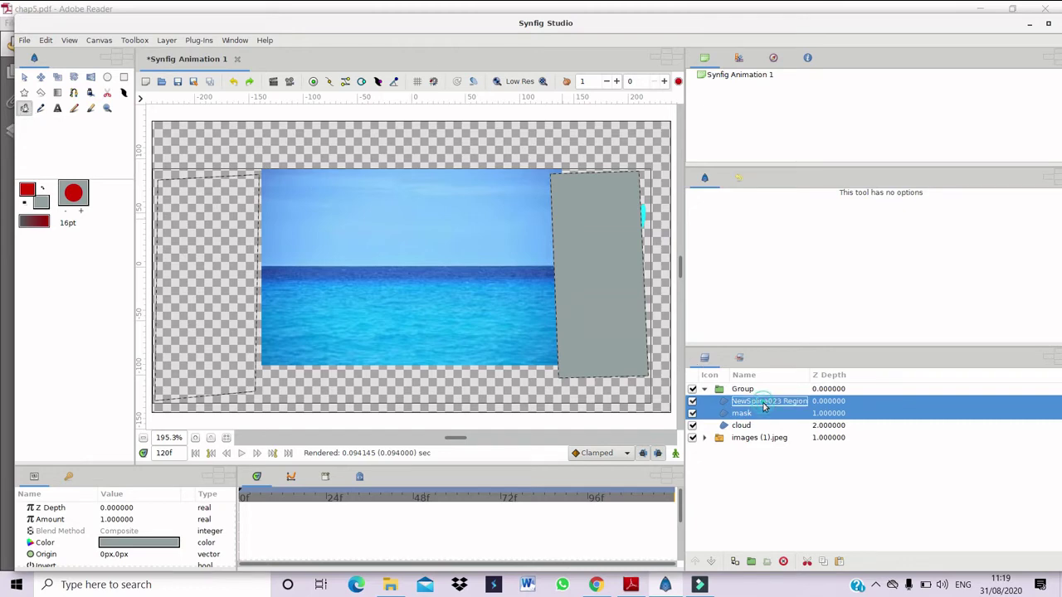
text(mask2)
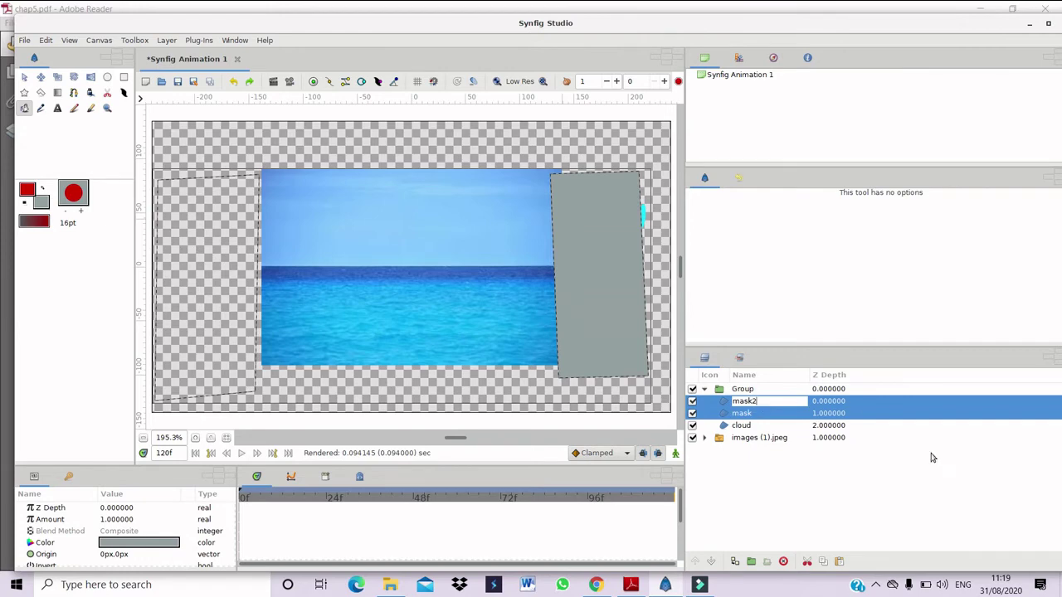
key(Return)
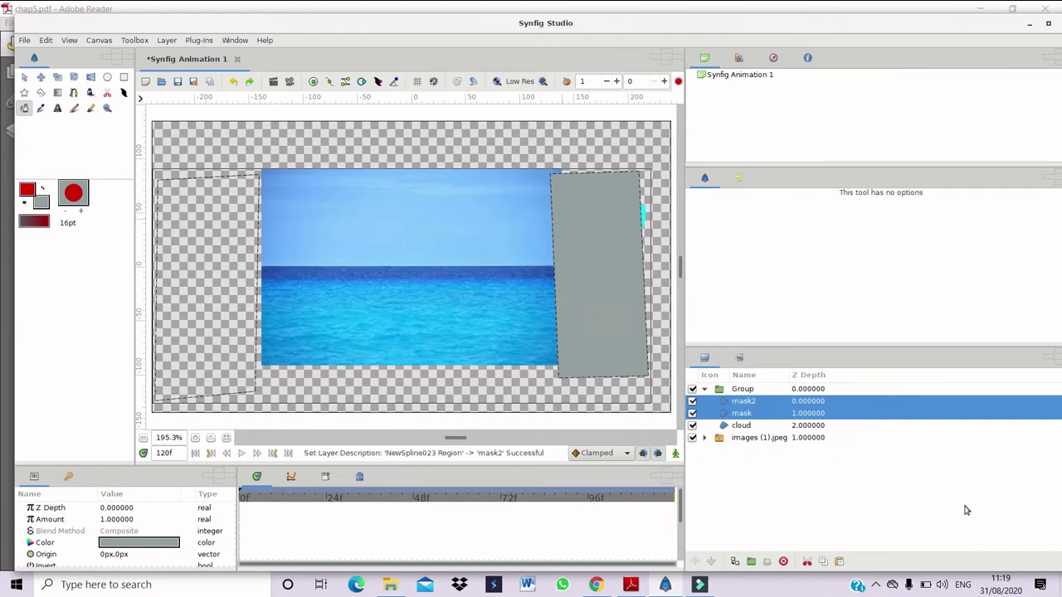
Step: Set the mask2 layer's blend method to Alpha Over and play the animation to preview the masking at the right edge
click(803, 402)
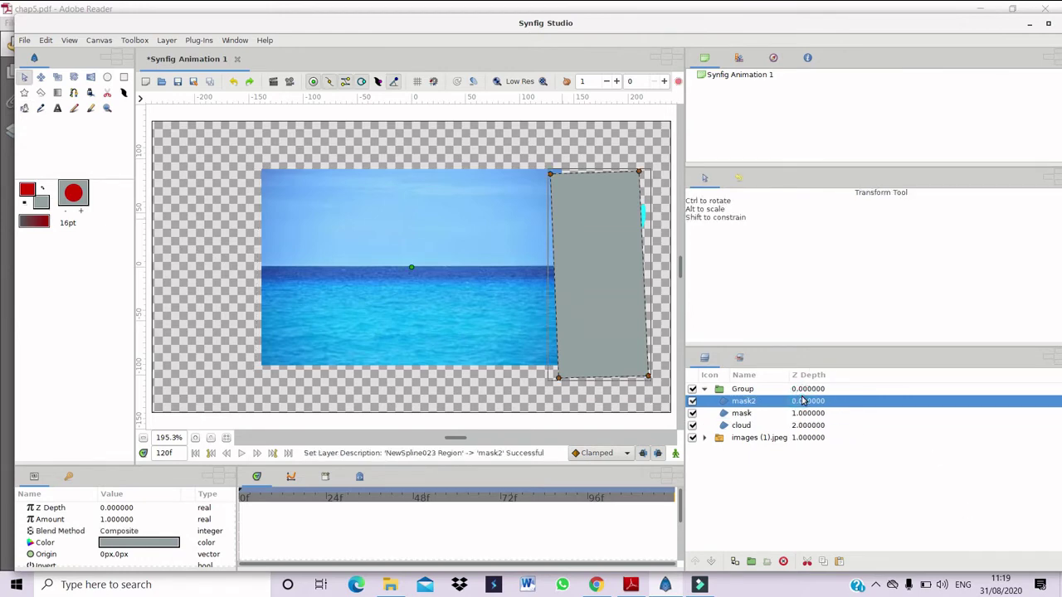
click(117, 532)
click(117, 532)
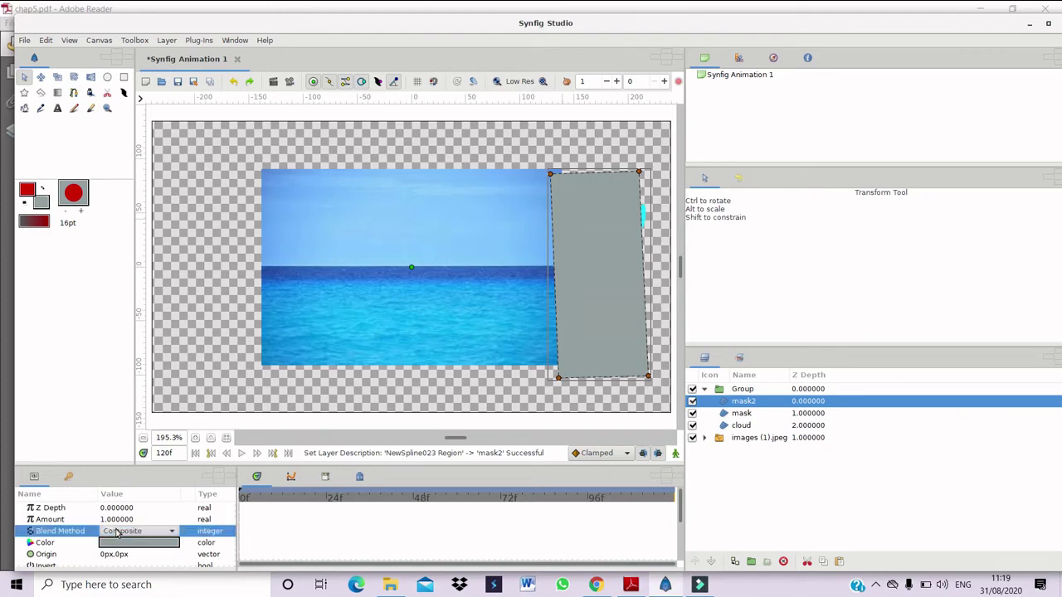
click(170, 538)
key(Down)
key(Down)
key(Down)
key(Down)
key(Down)
key(Down)
key(Down)
key(Down)
key(Down)
key(Down)
key(Down)
key(Down)
key(Down)
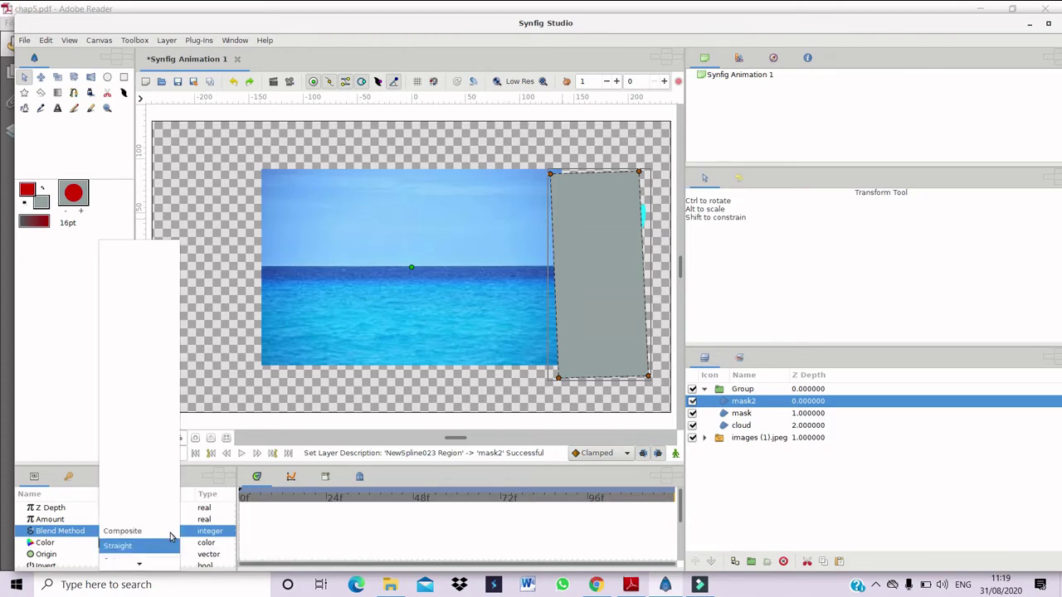
key(Down)
key(Down)
key(Down)
key(Down)
key(Down)
key(Down)
key(Down)
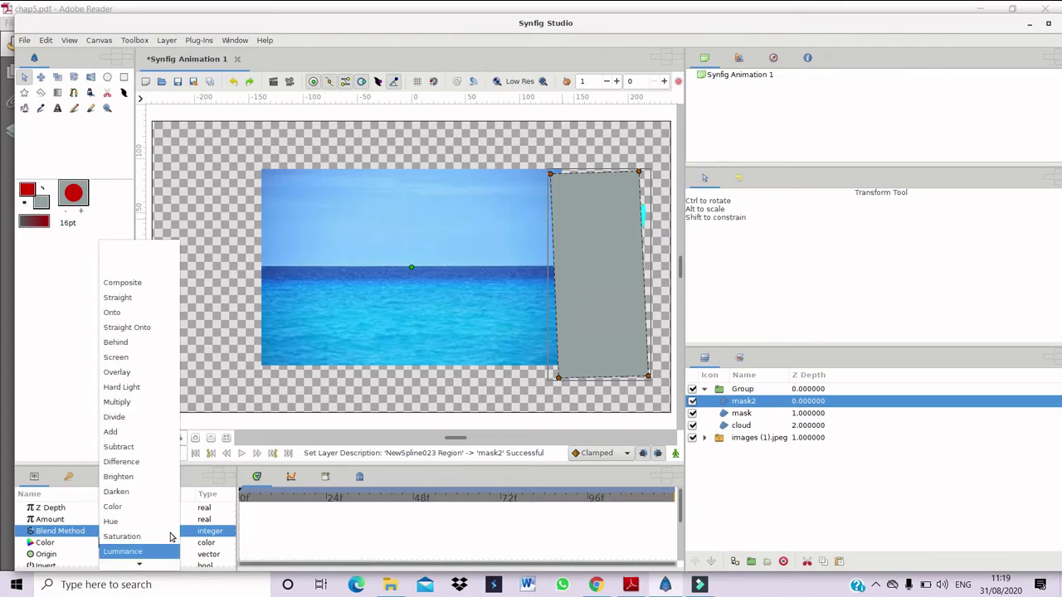
key(Up)
key(Return)
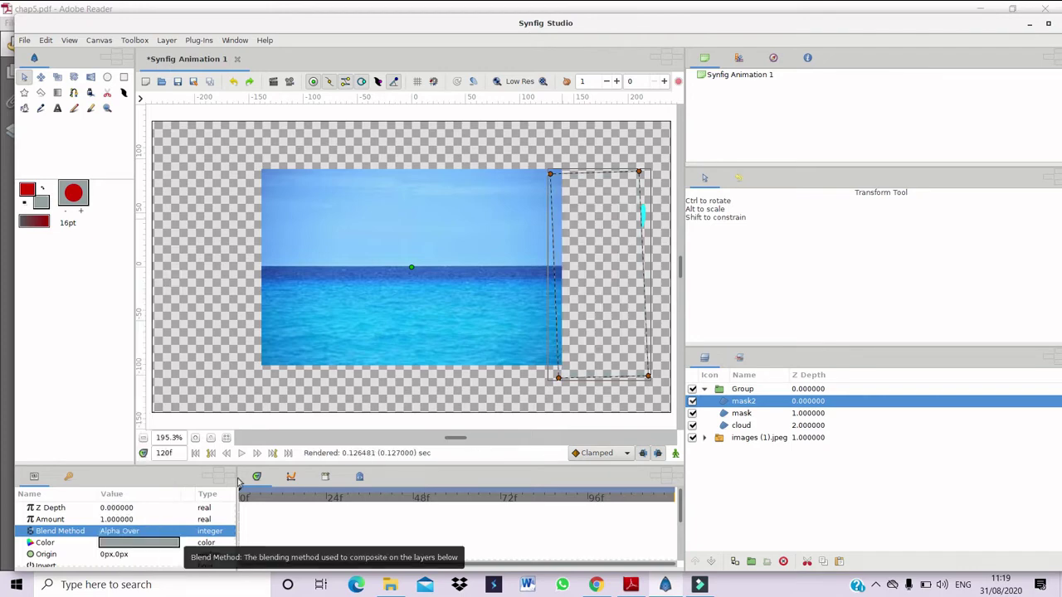
click(322, 410)
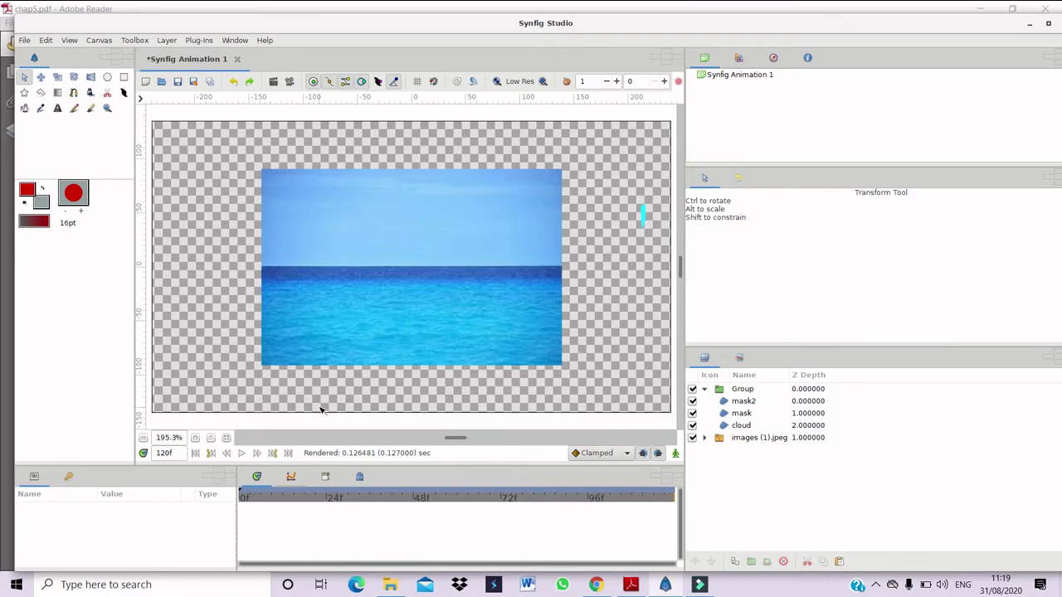
click(241, 453)
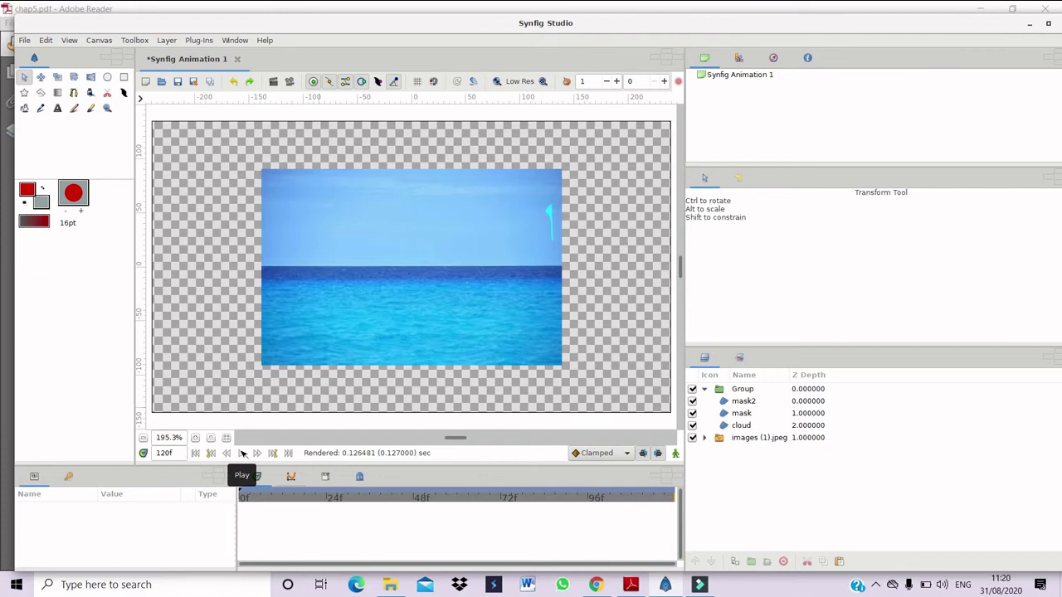
Step: Switch to chap5.pdf in Adobe Reader and read on through figure 5.20 to the instructions for revealing an object with masking
click(632, 585)
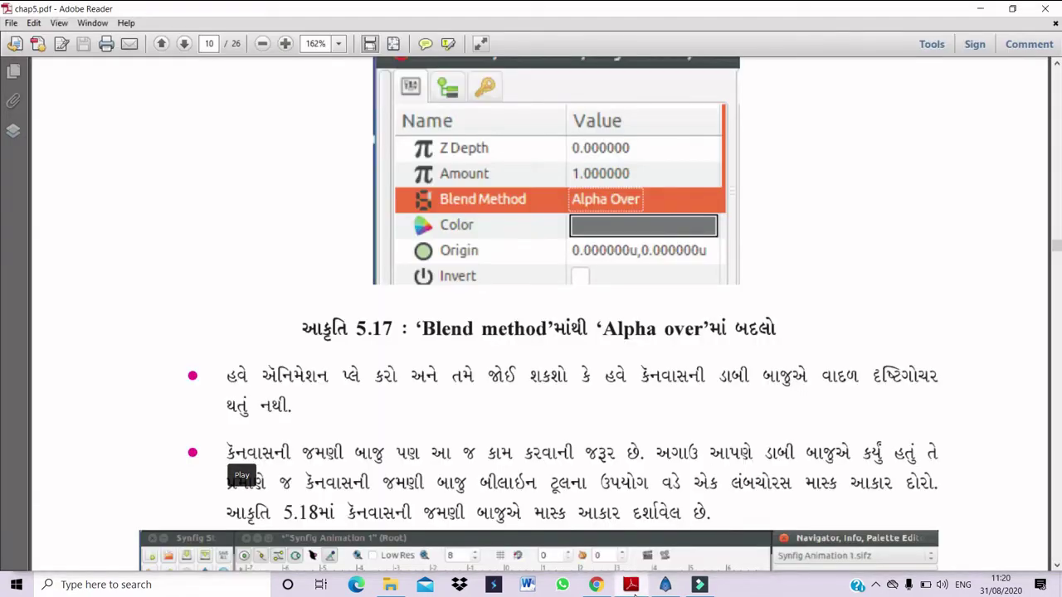
scroll(539, 332, down, 8)
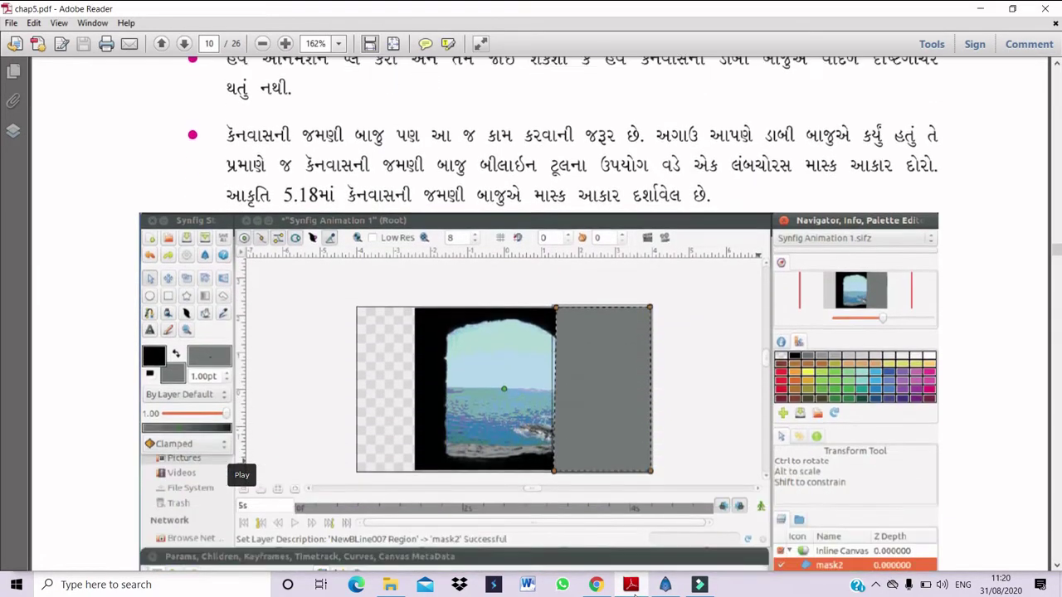
scroll(634, 592, down, 10)
scroll(634, 592, down, 15)
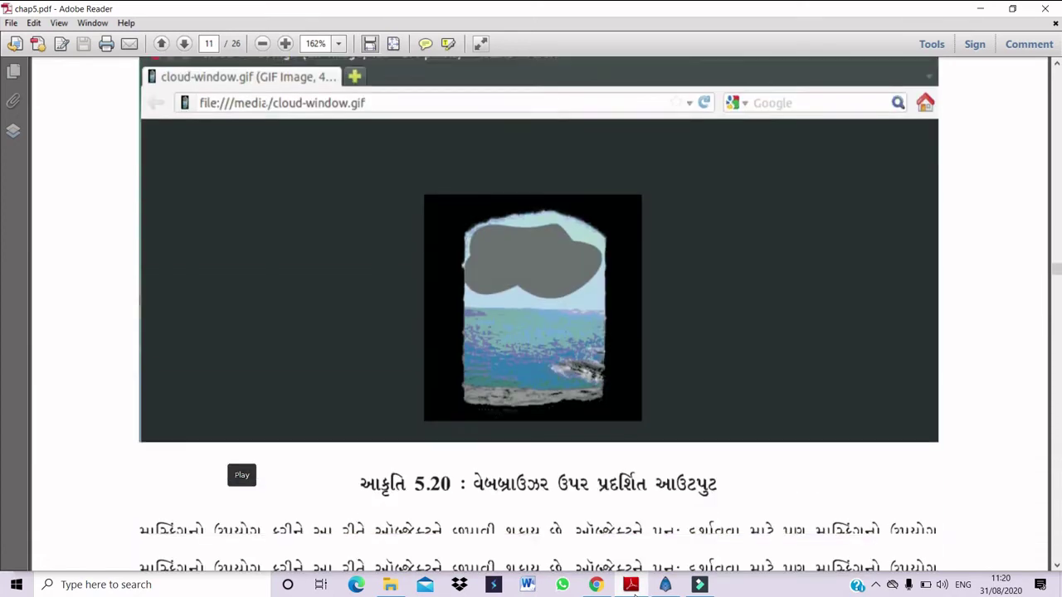
scroll(633, 592, down, 4)
scroll(634, 592, down, 2)
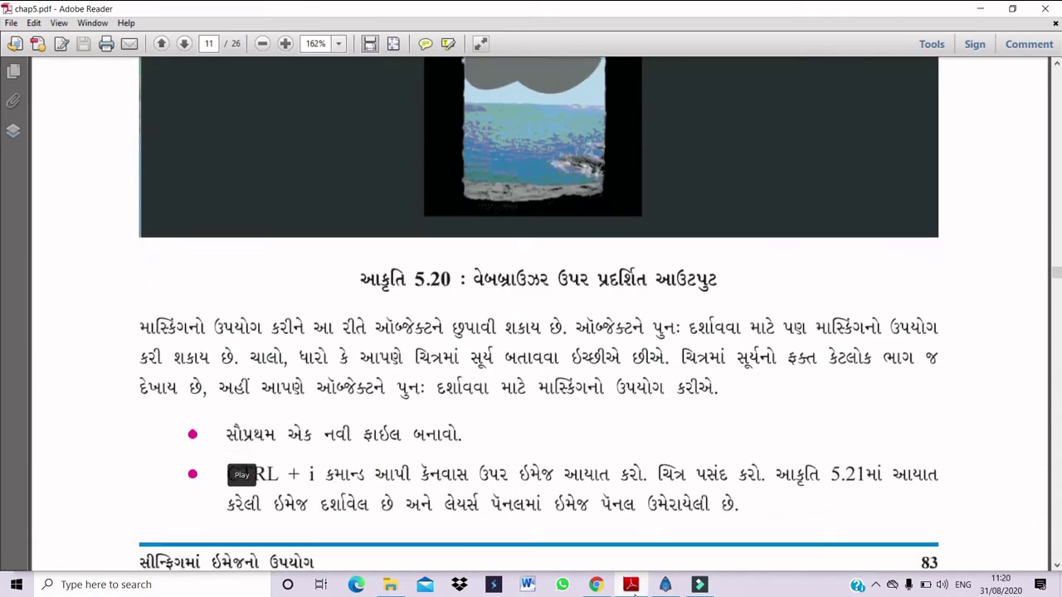
Step: Return to Synfig Studio, create a new animation file and import images (1).jpeg from the Desktop onto its canvas
click(668, 585)
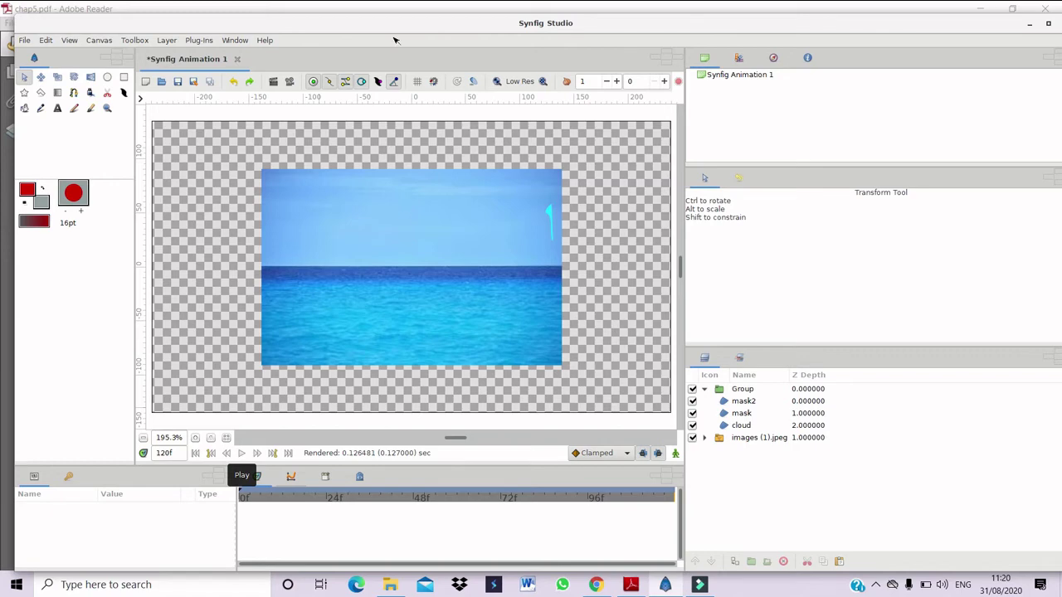
click(22, 42)
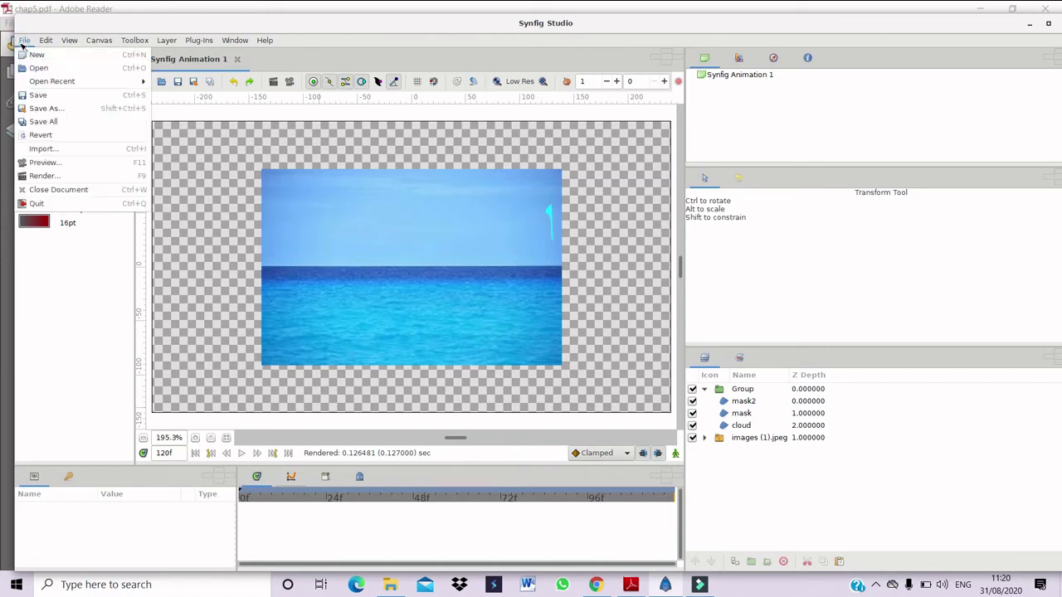
click(397, 232)
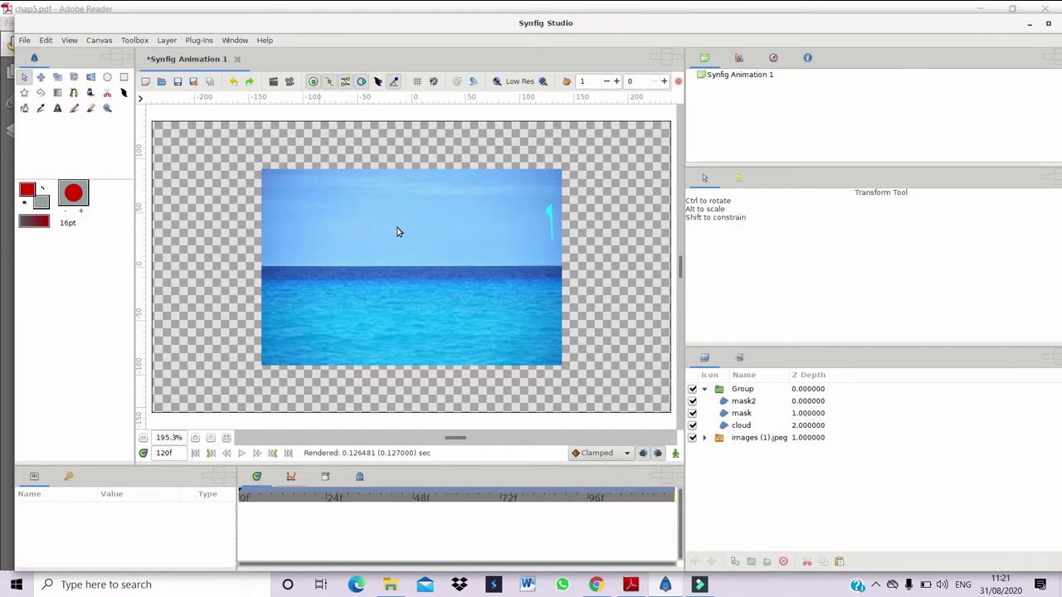
key(ctrl+n)
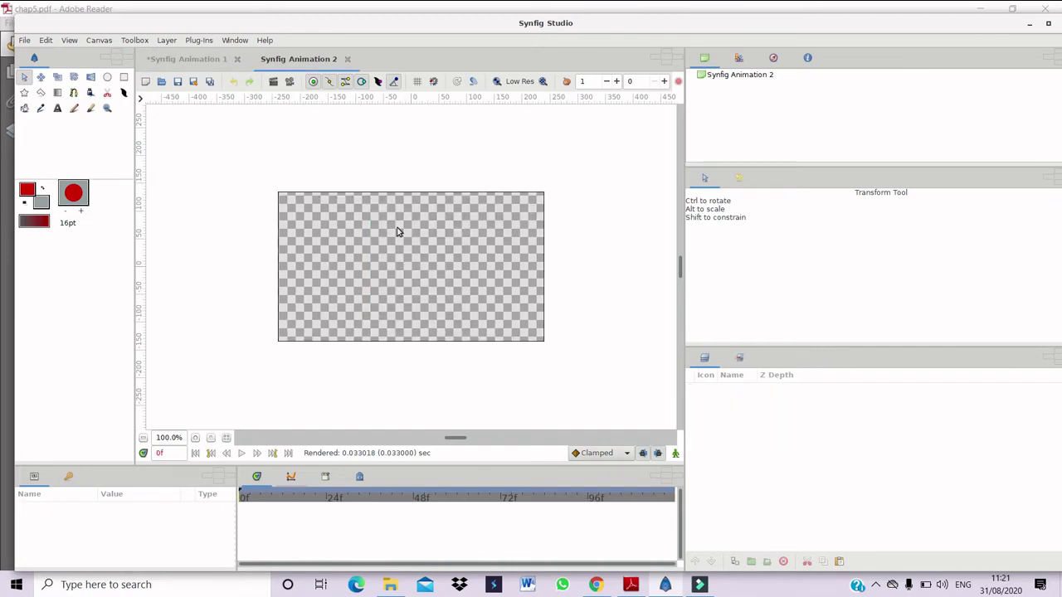
click(197, 438)
click(196, 438)
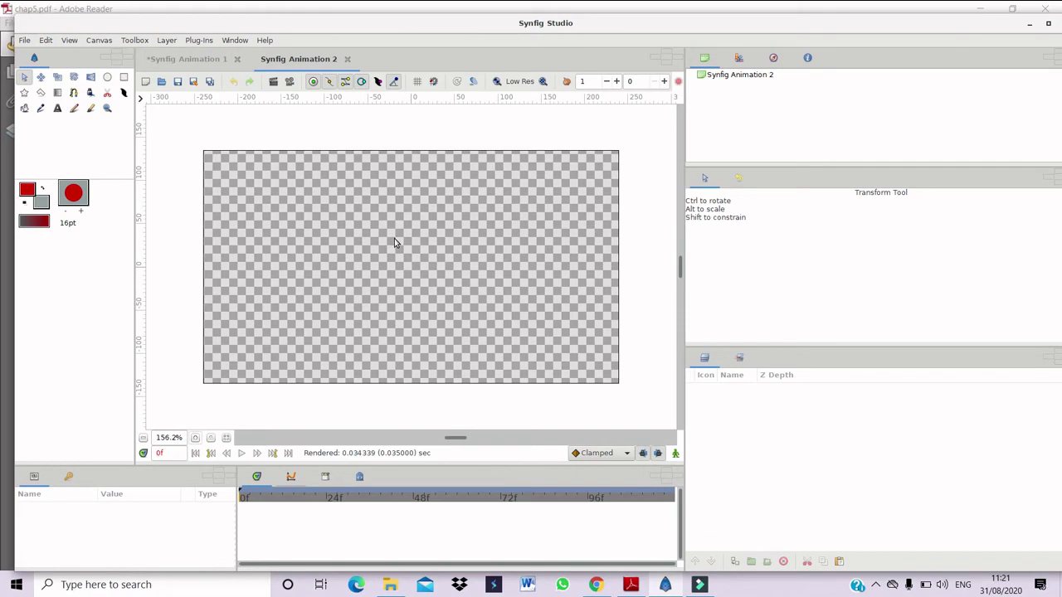
key(ctrl+i)
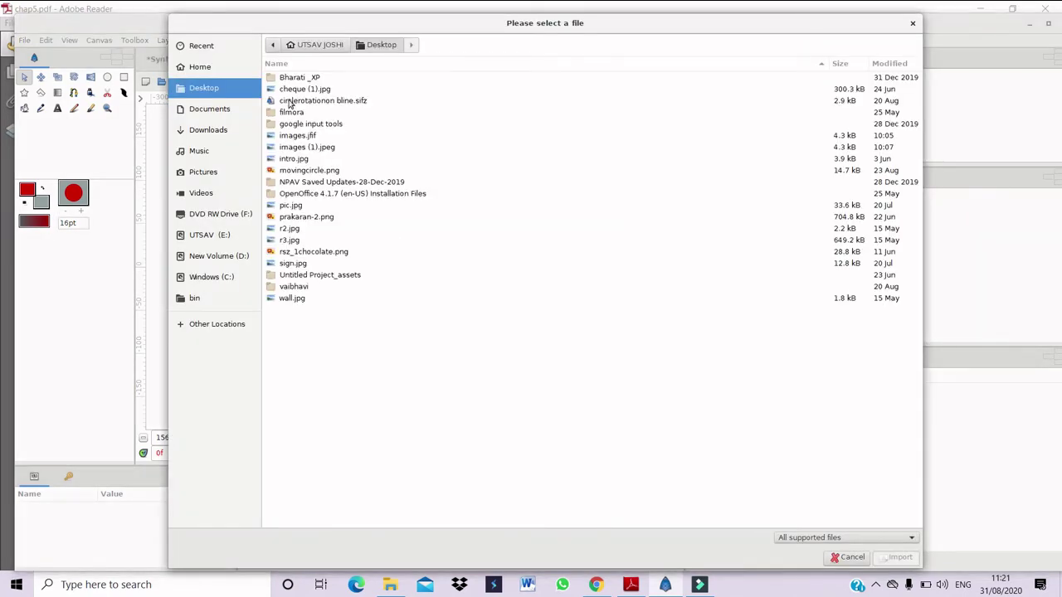
double_click(291, 148)
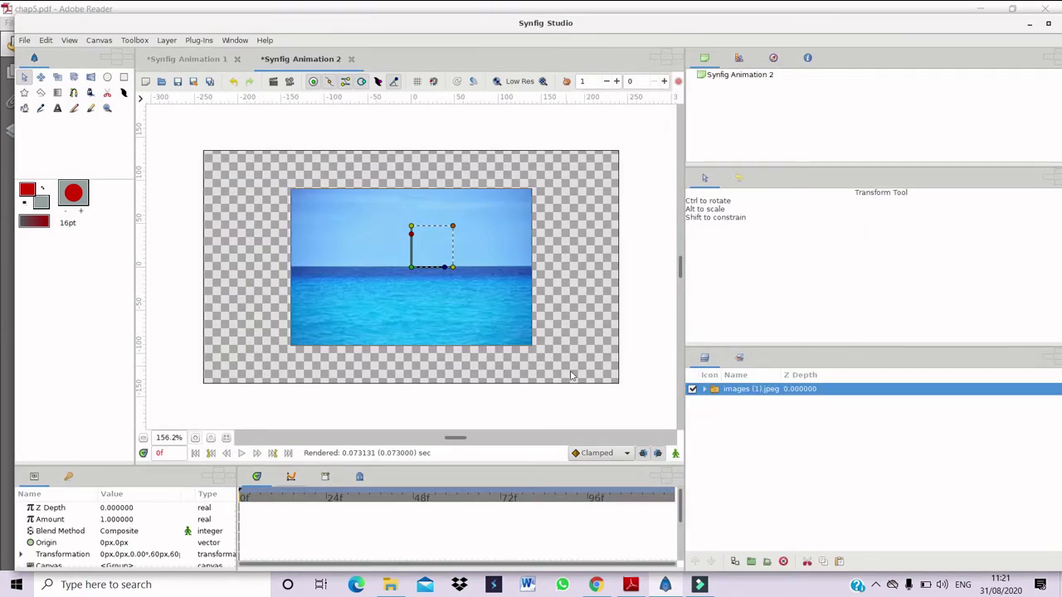
Step: Switch to chap5.pdf and examine figures 5.21 and 5.22 with the instructions for drawing an orange circle layer named sun
click(631, 585)
scroll(597, 232, down, 5)
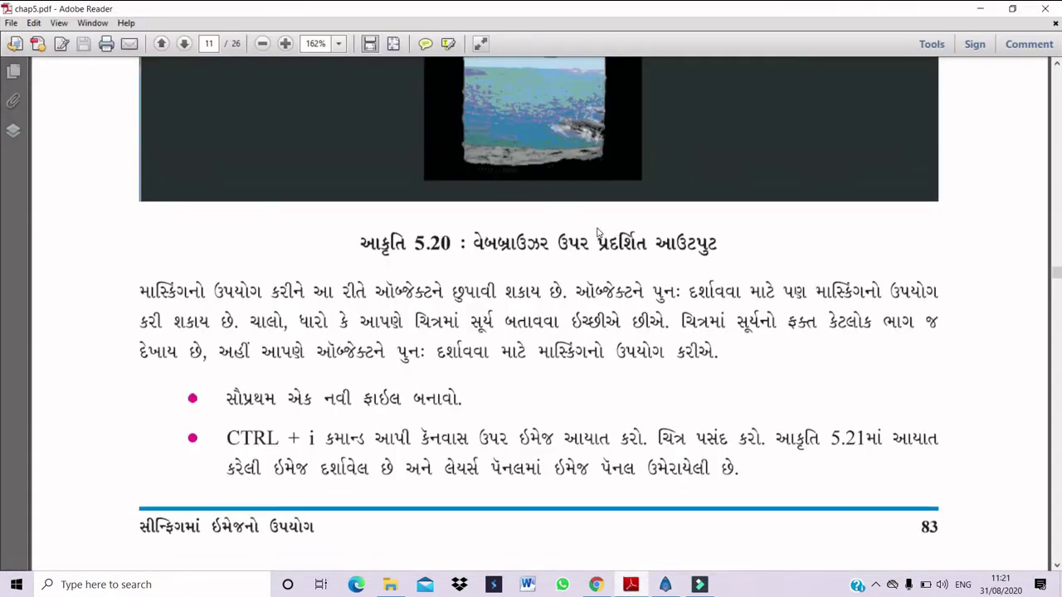
scroll(597, 232, down, 5)
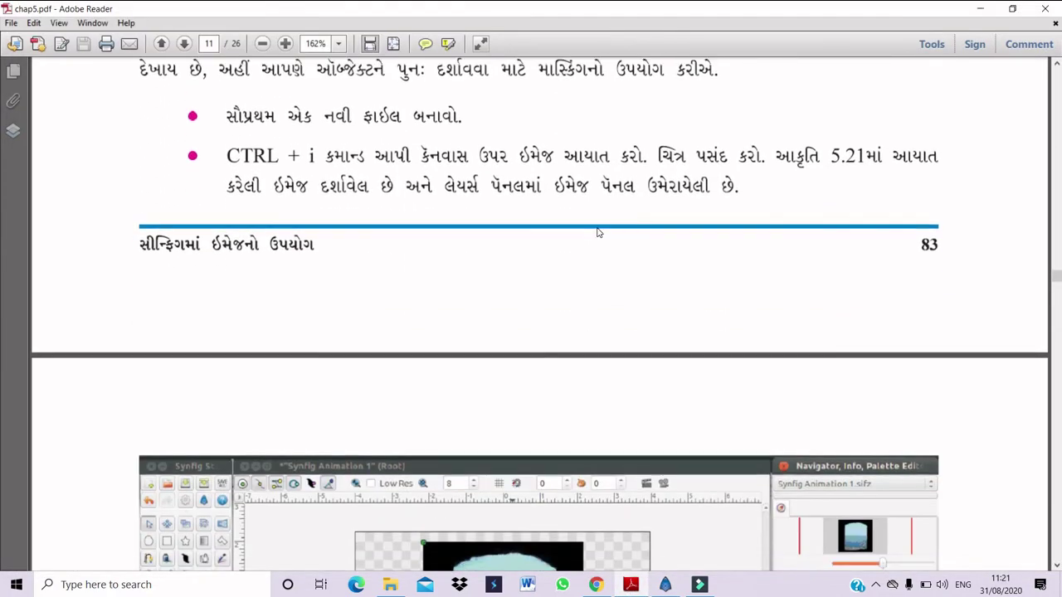
scroll(595, 227, down, 5)
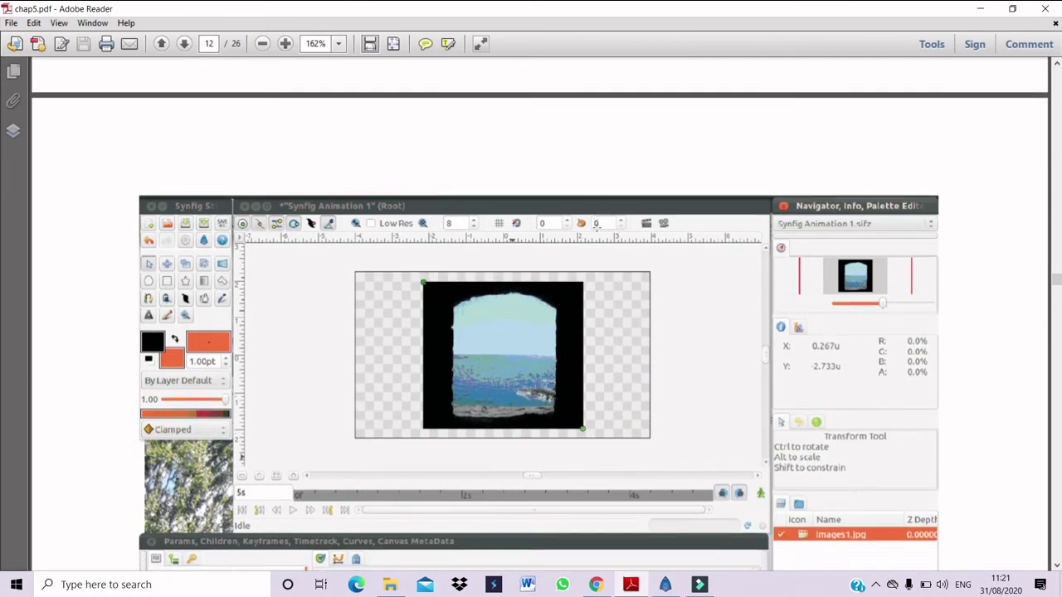
scroll(597, 227, down, 4)
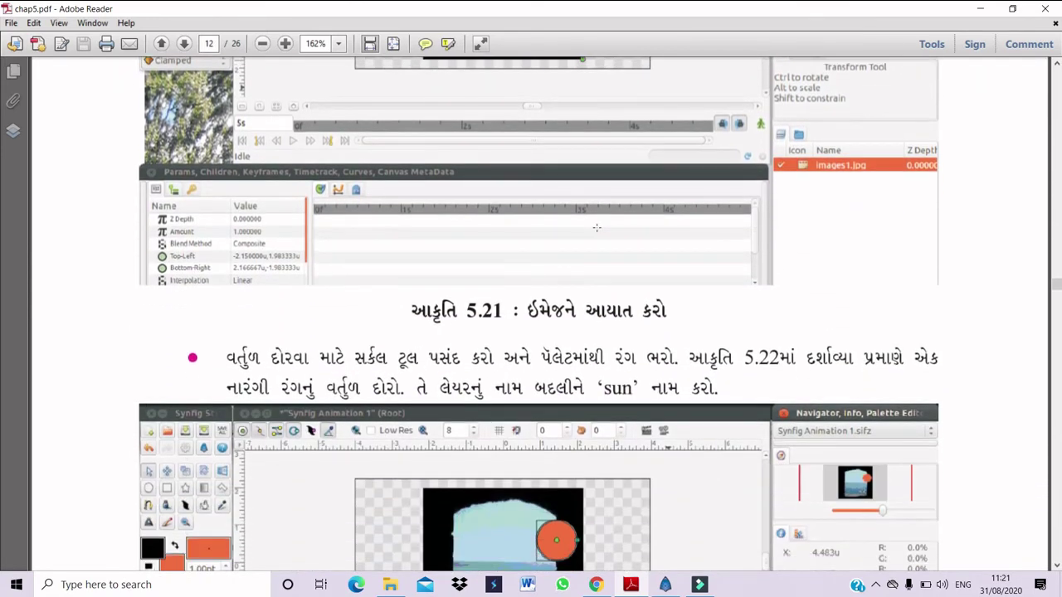
scroll(597, 229, down, 3)
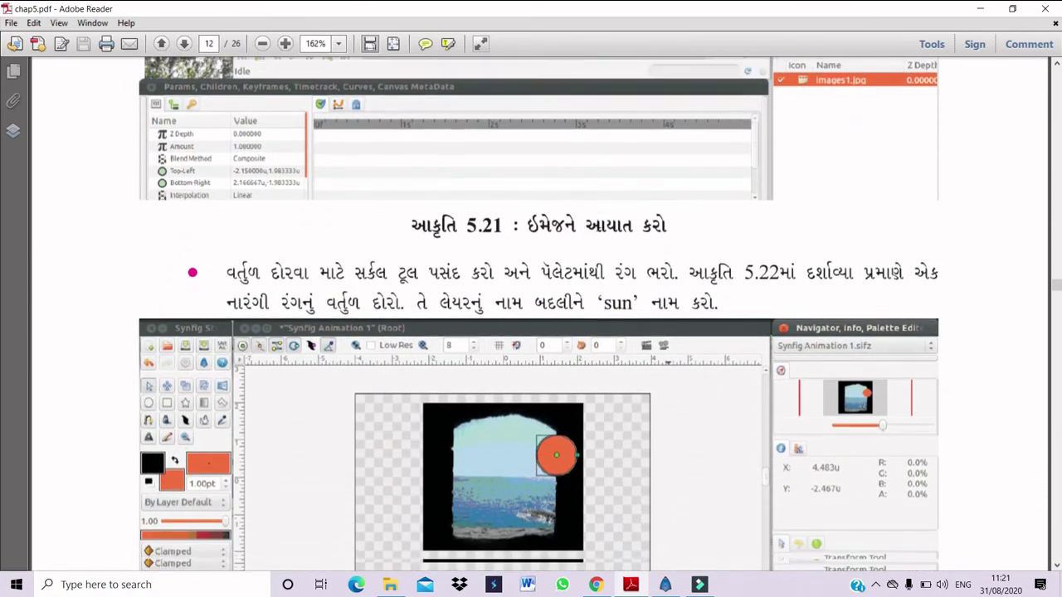
scroll(596, 228, down, 1)
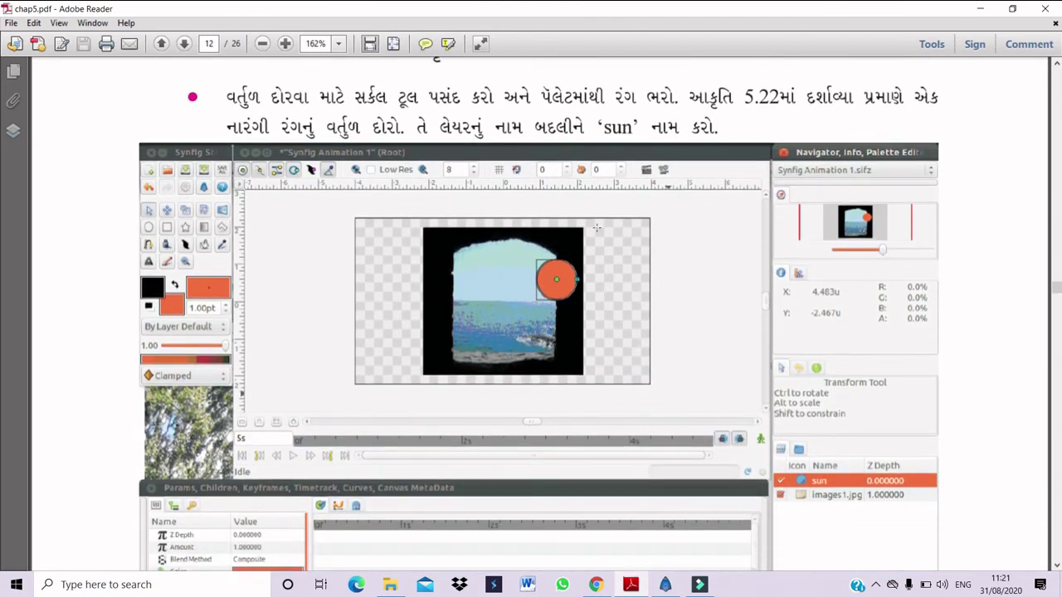
scroll(596, 227, down, 1)
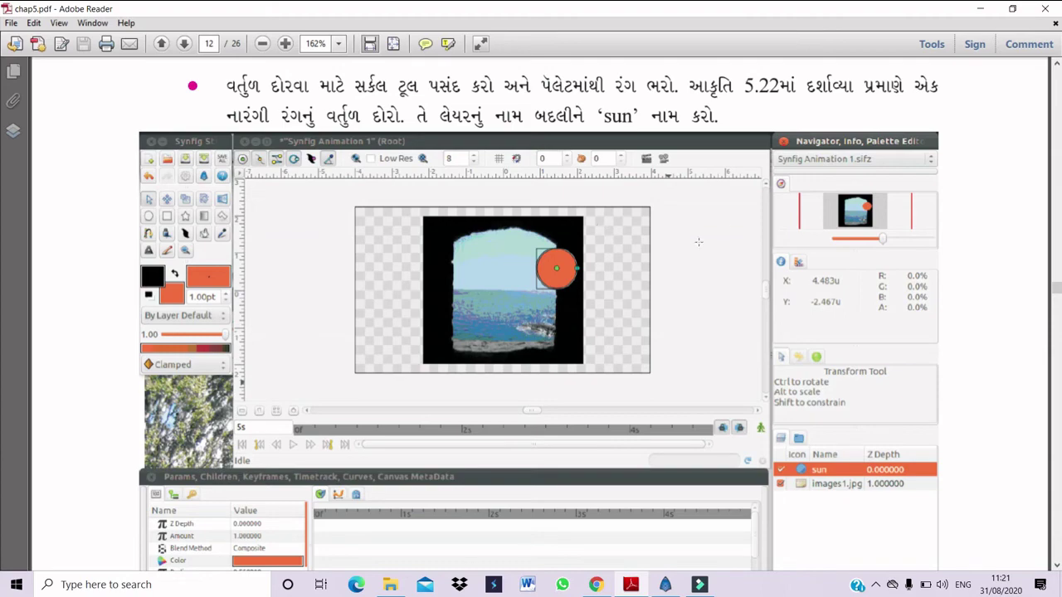
click(665, 584)
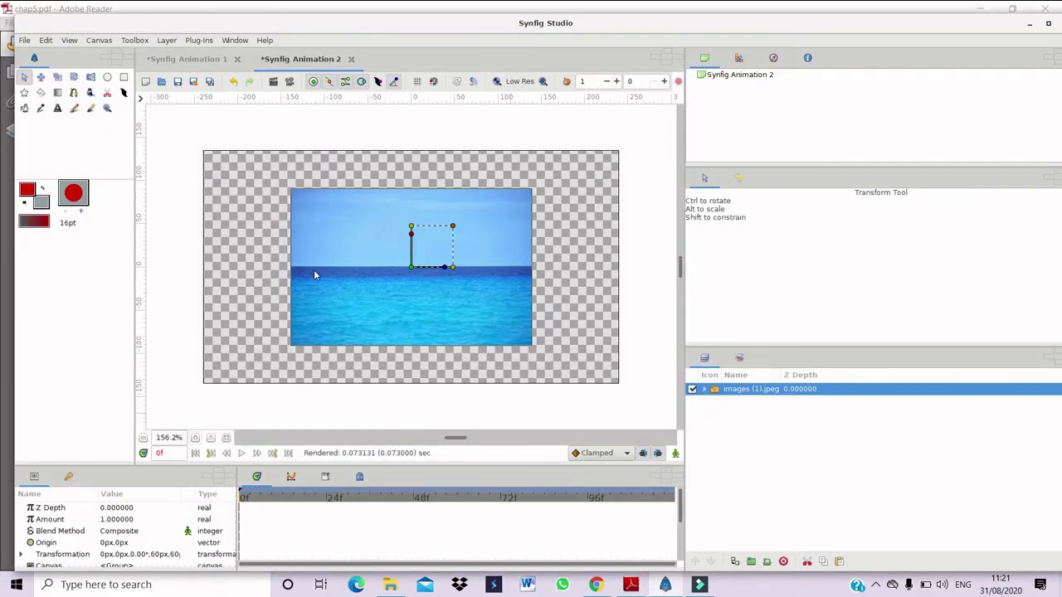
click(632, 584)
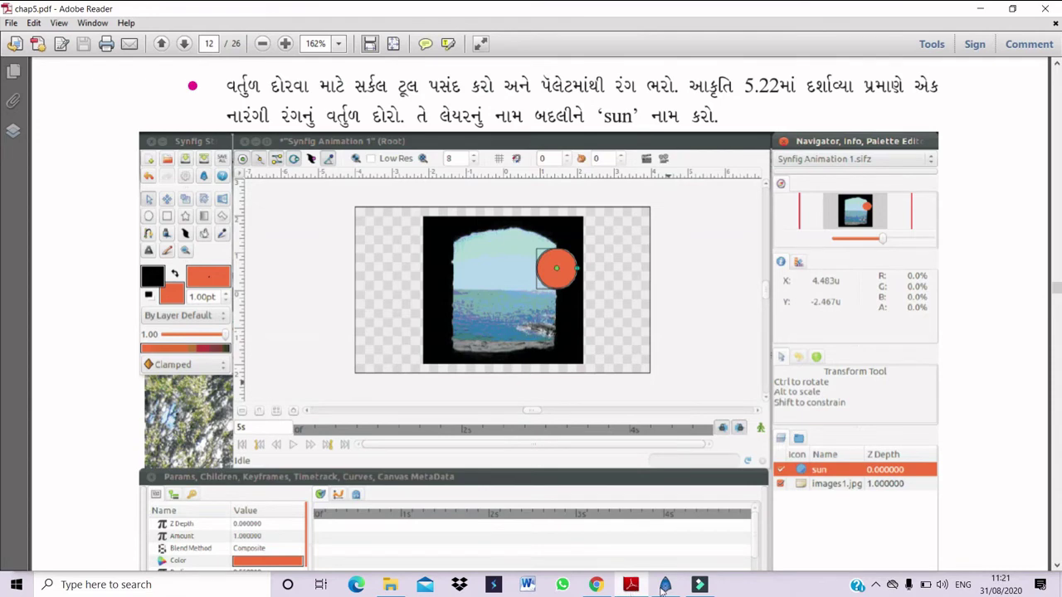
Step: Return to Synfig Studio and draw a circle with the Circle Tool left of the sea image, centred at about -189 px, 63 px
click(666, 587)
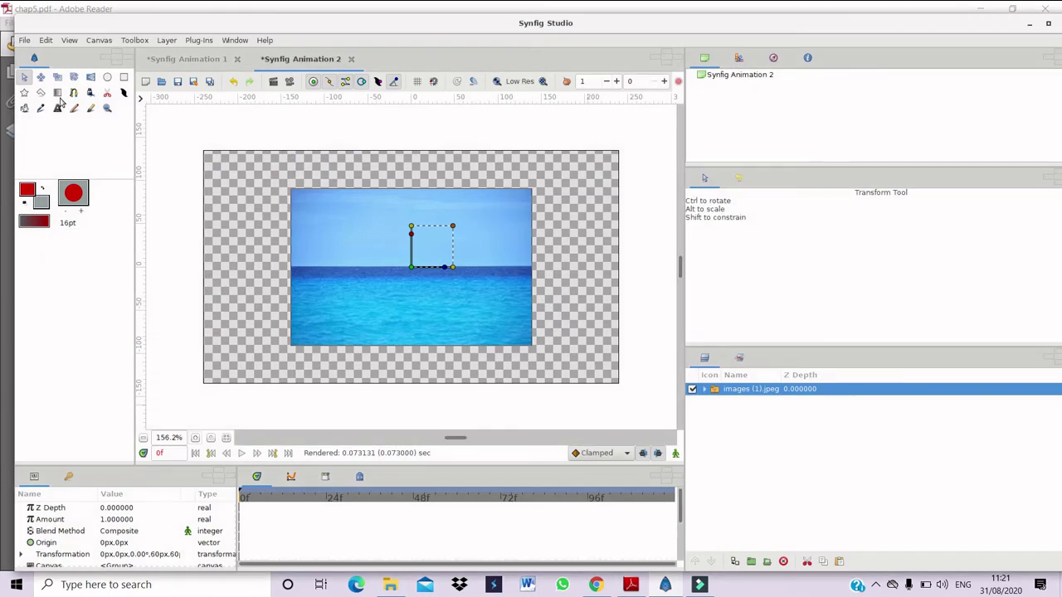
click(107, 78)
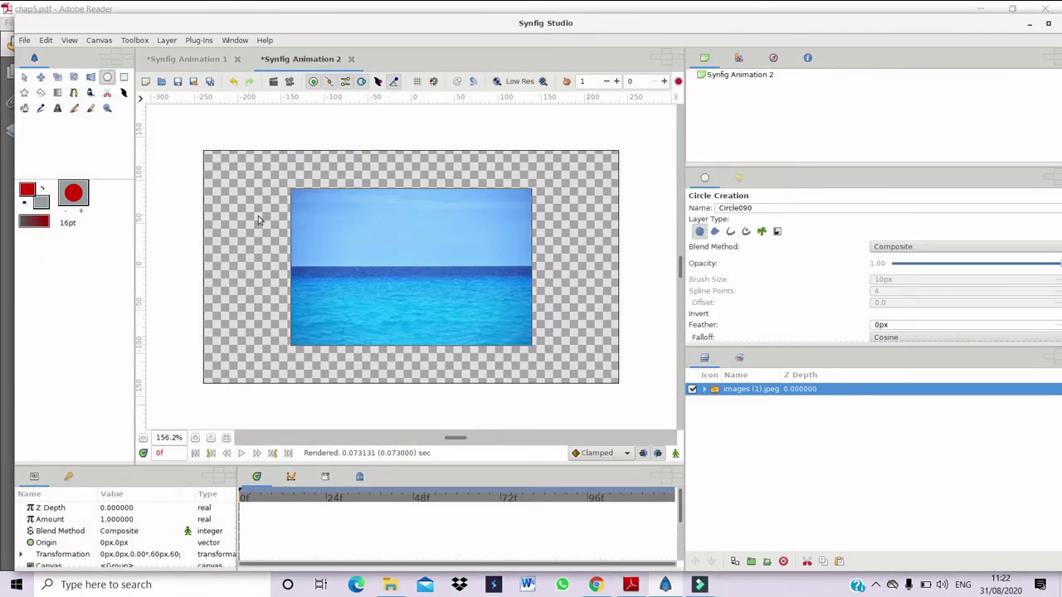
drag(248, 215, 271, 238)
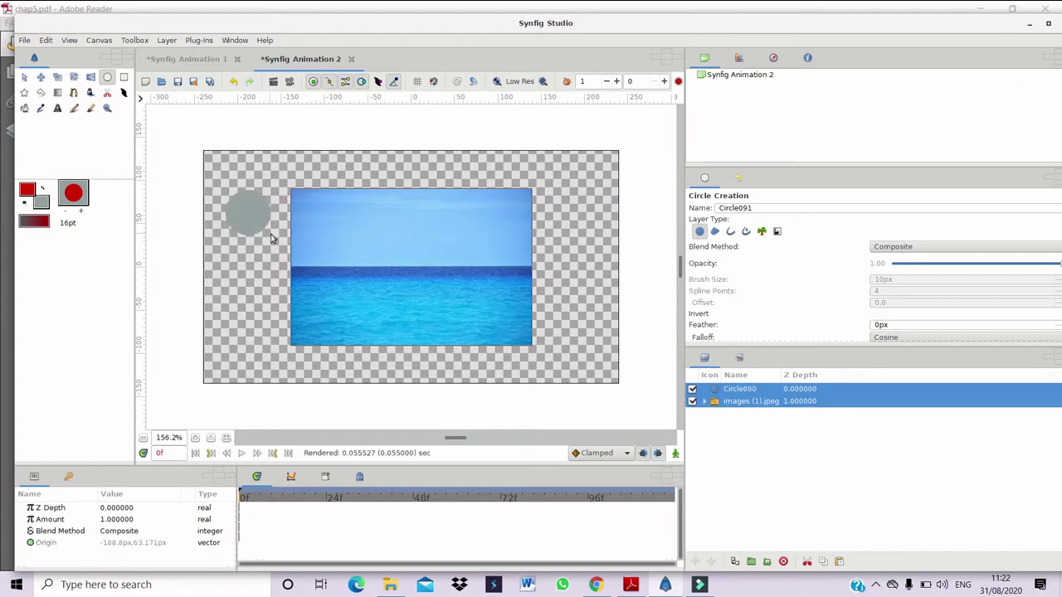
Step: Try to turn the fill colour orange by shifting only its hue to 22
click(39, 200)
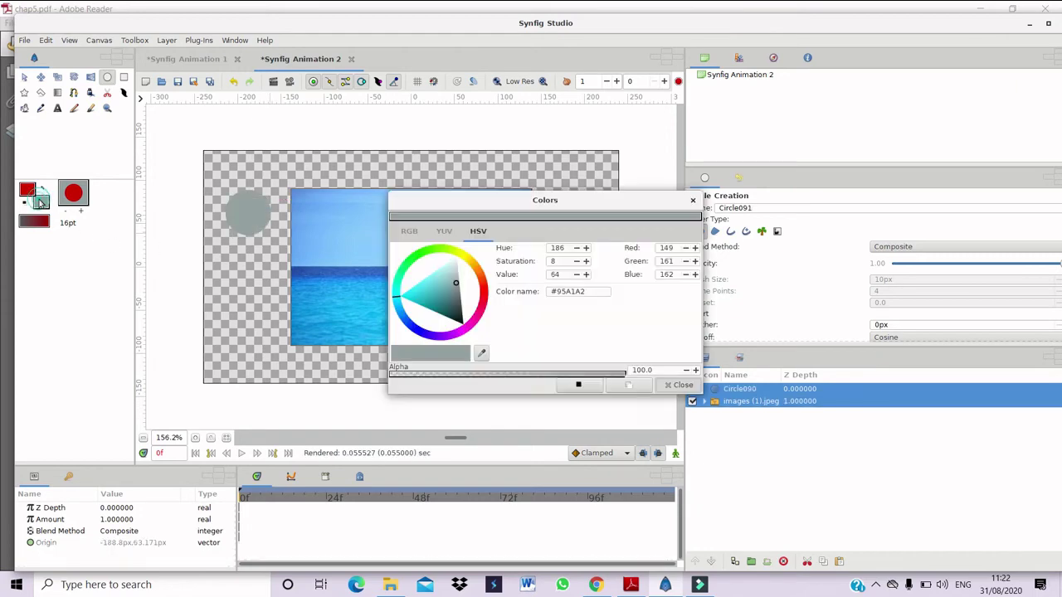
click(486, 295)
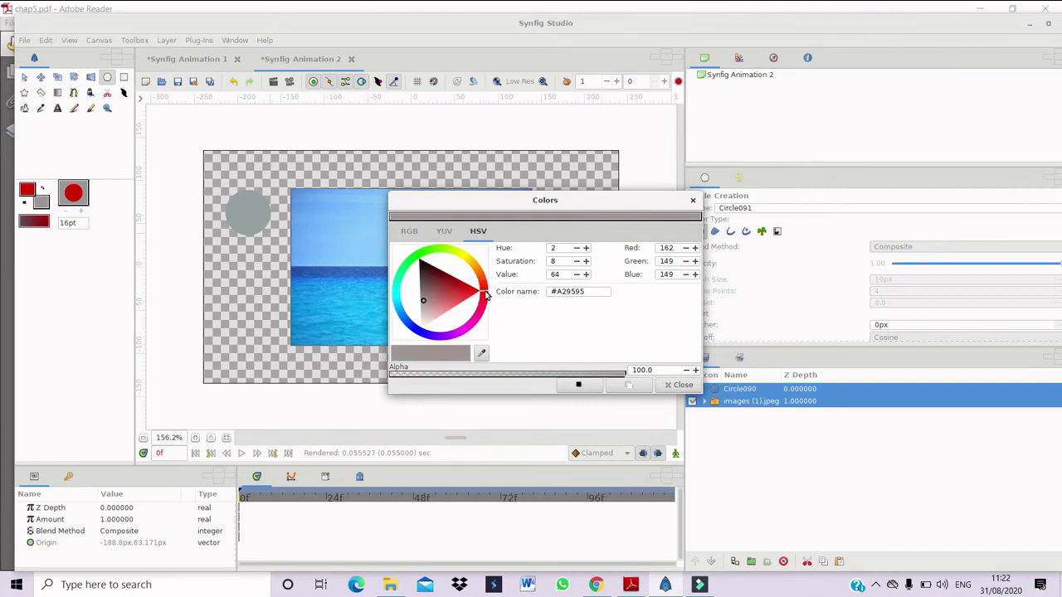
click(484, 287)
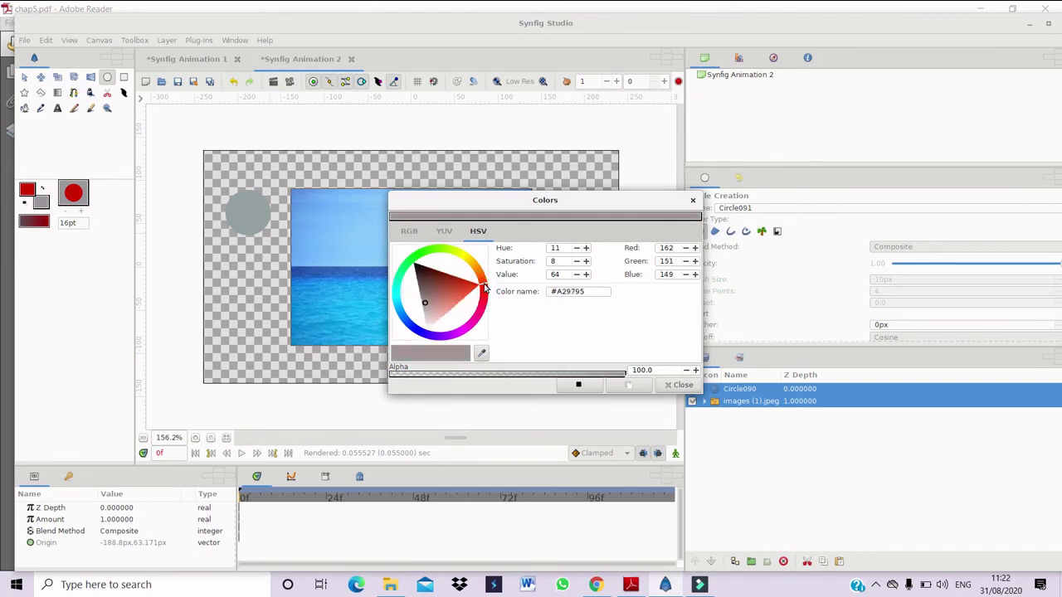
click(485, 288)
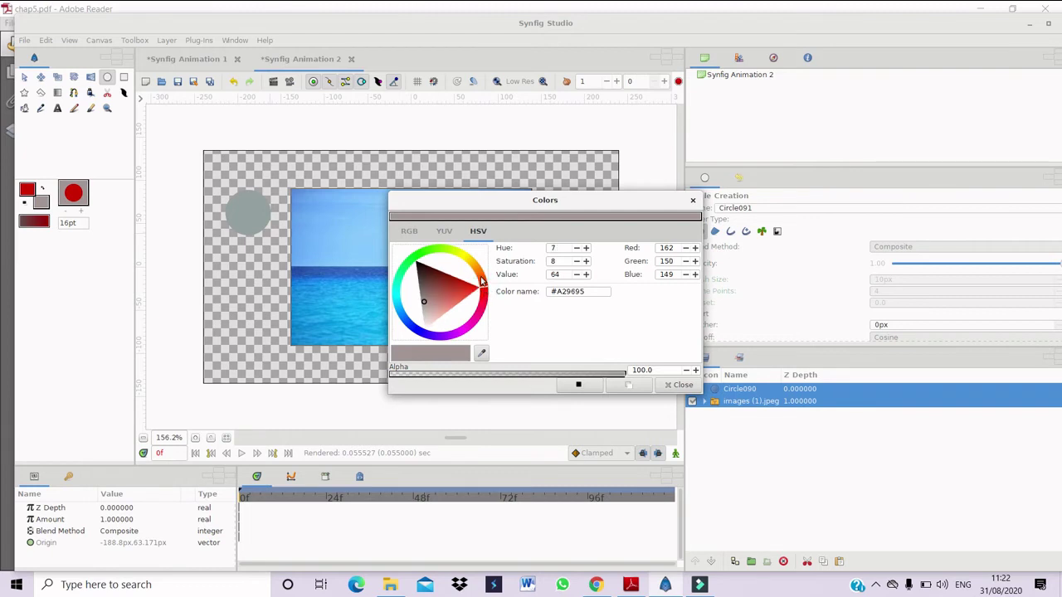
click(480, 279)
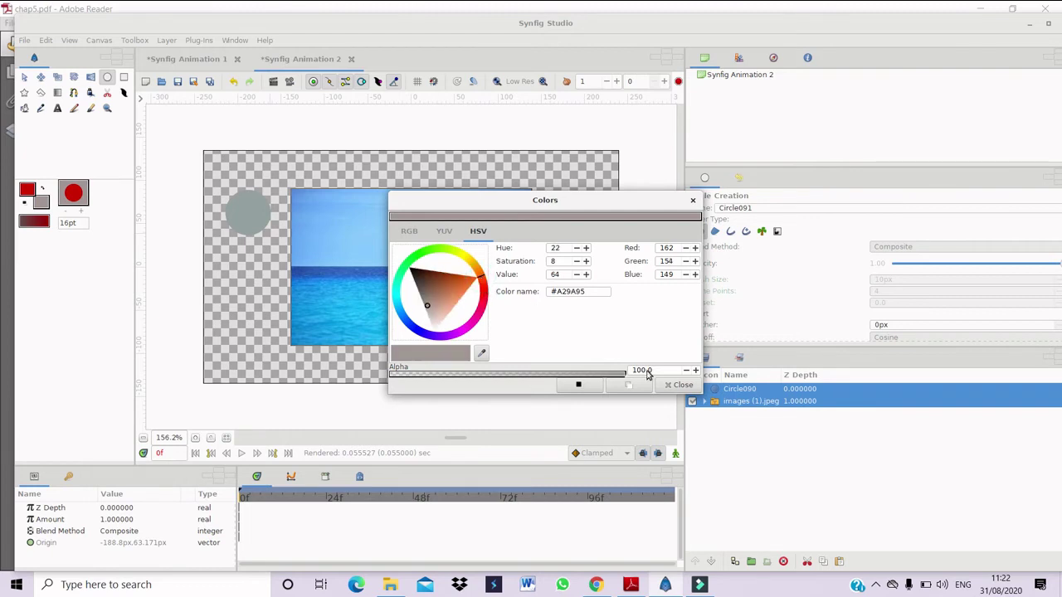
click(677, 385)
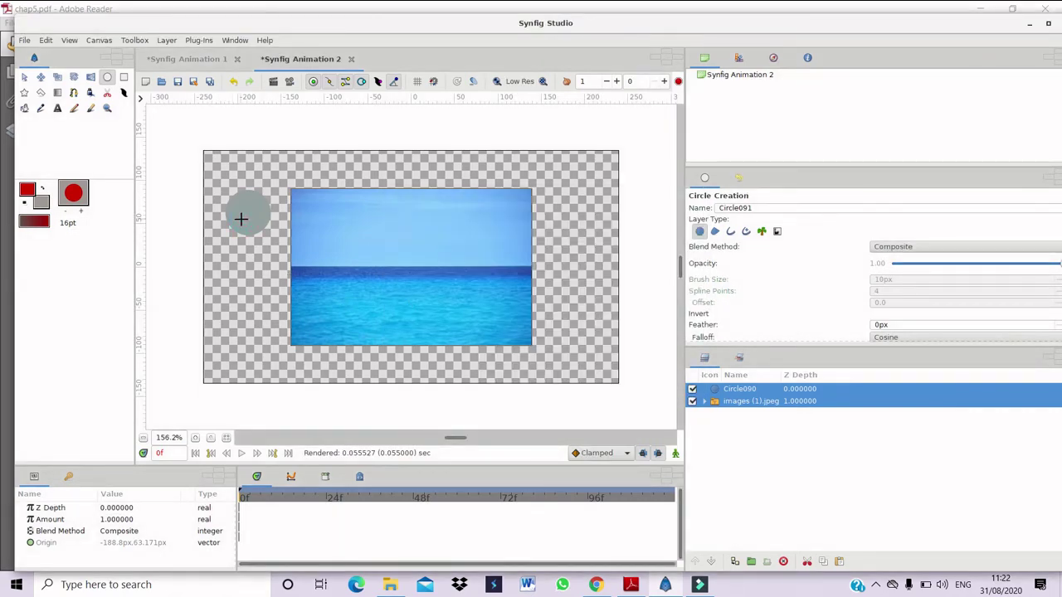
Step: Set the fill colour to orange #F05A08 and fill the circle beside the sea image with it
click(44, 207)
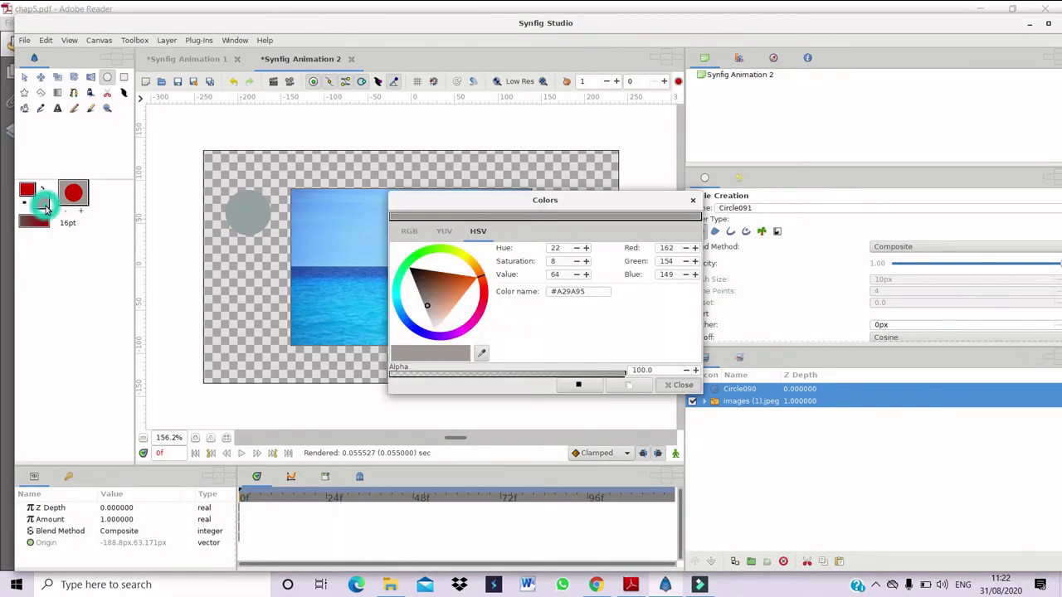
click(462, 257)
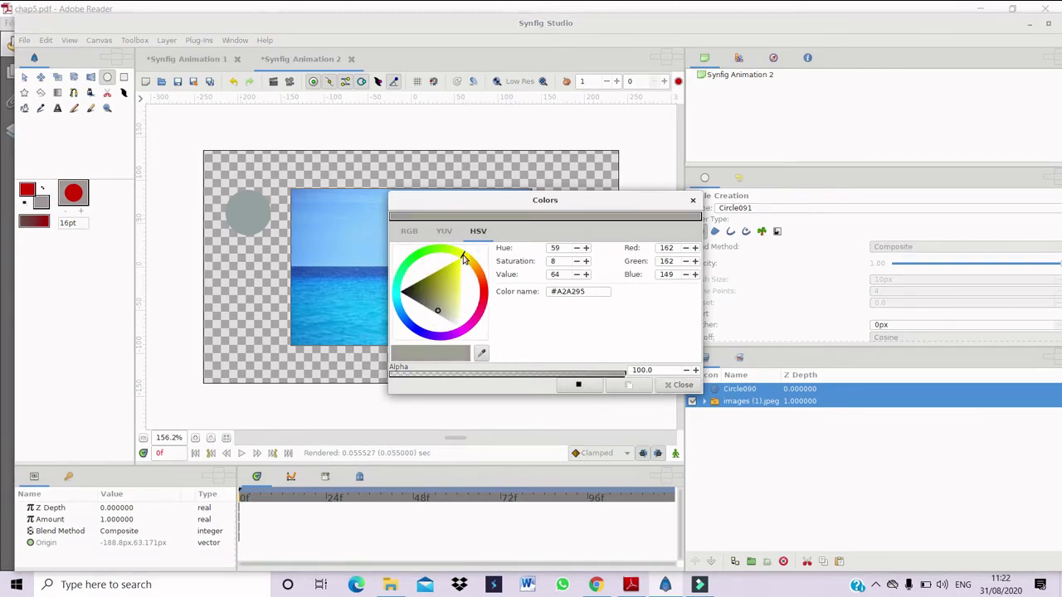
click(482, 292)
drag(482, 292, 482, 282)
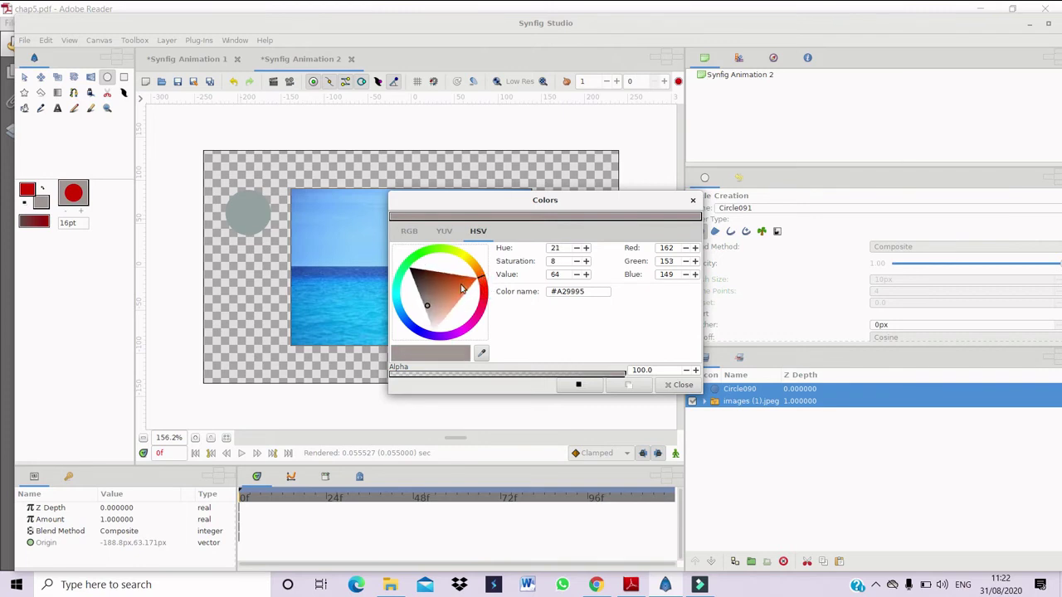
click(472, 283)
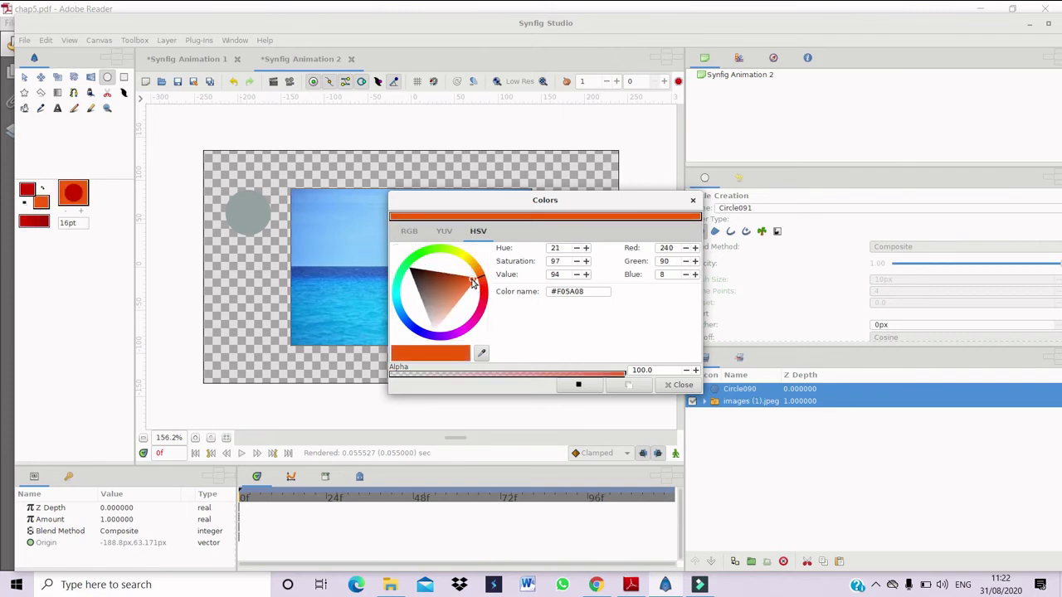
click(679, 386)
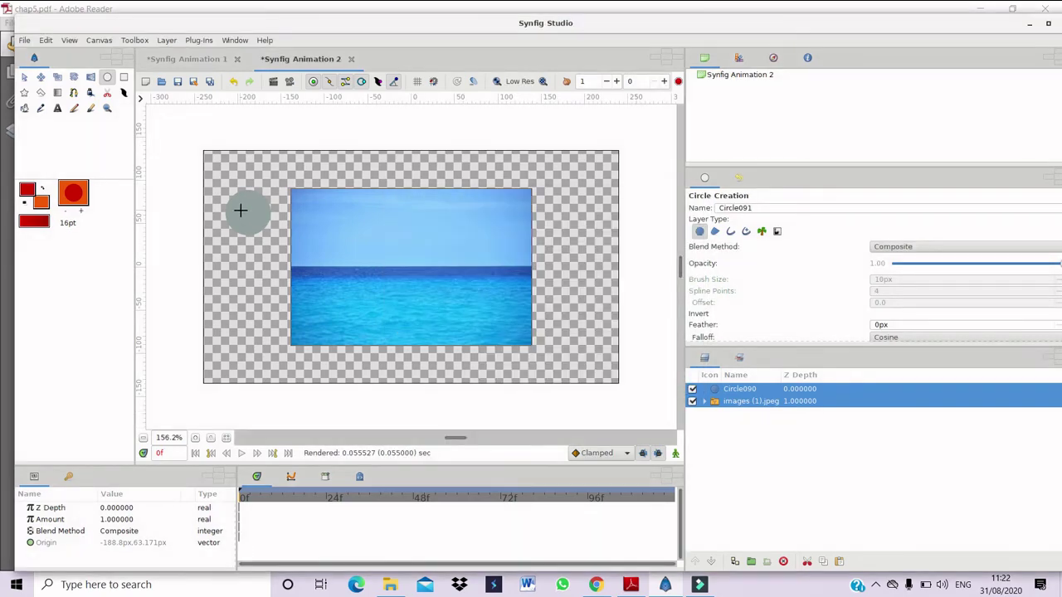
click(24, 109)
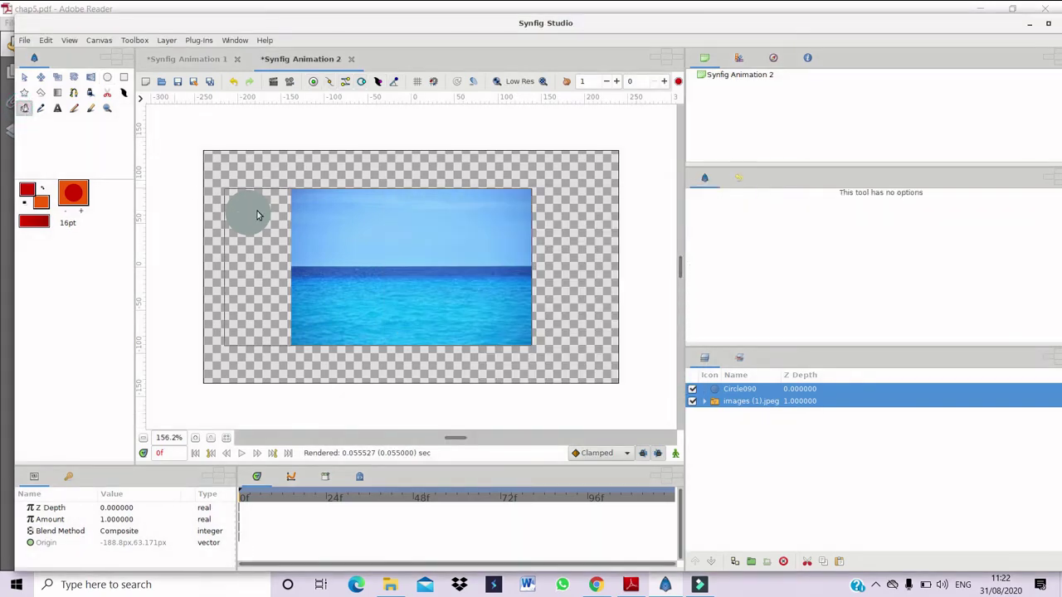
click(257, 214)
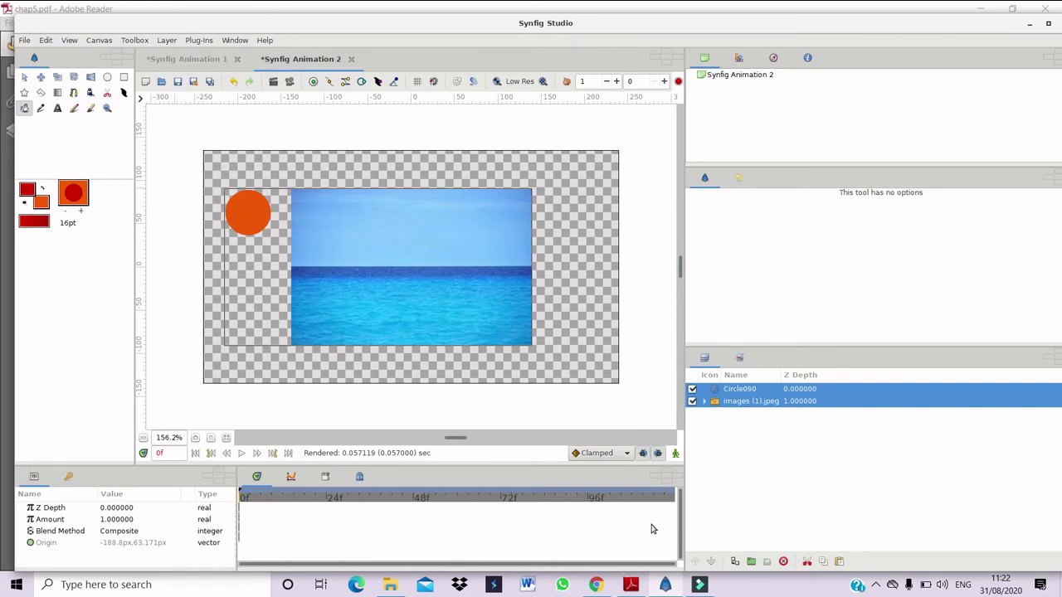
Step: Switch to chap5.pdf in Adobe Reader and read the instructions for drawing the BLine mask shape, through figure 5.23
click(630, 584)
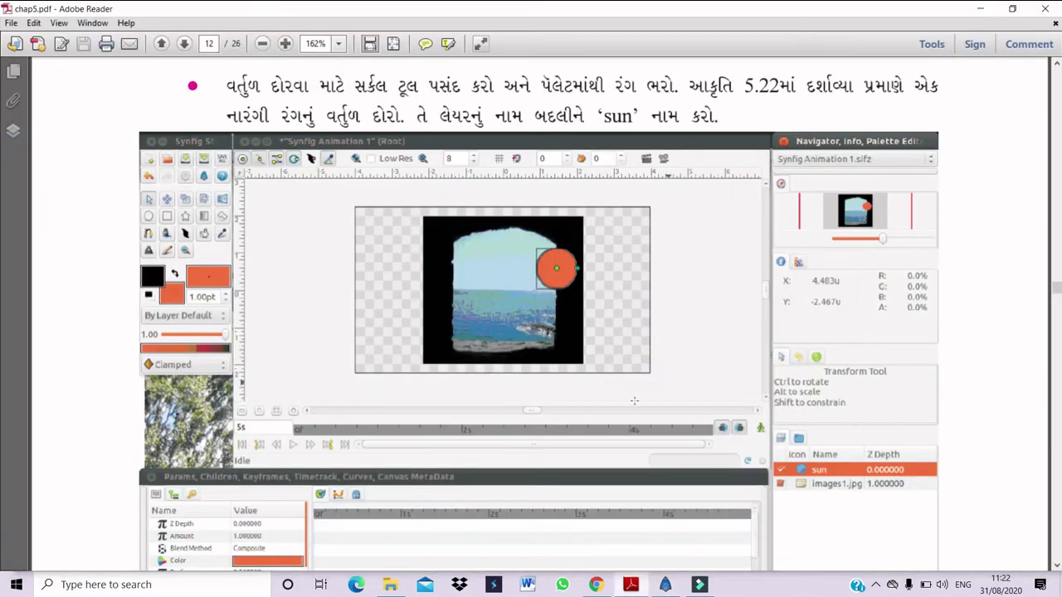
scroll(634, 400, down, 3)
scroll(634, 401, down, 3)
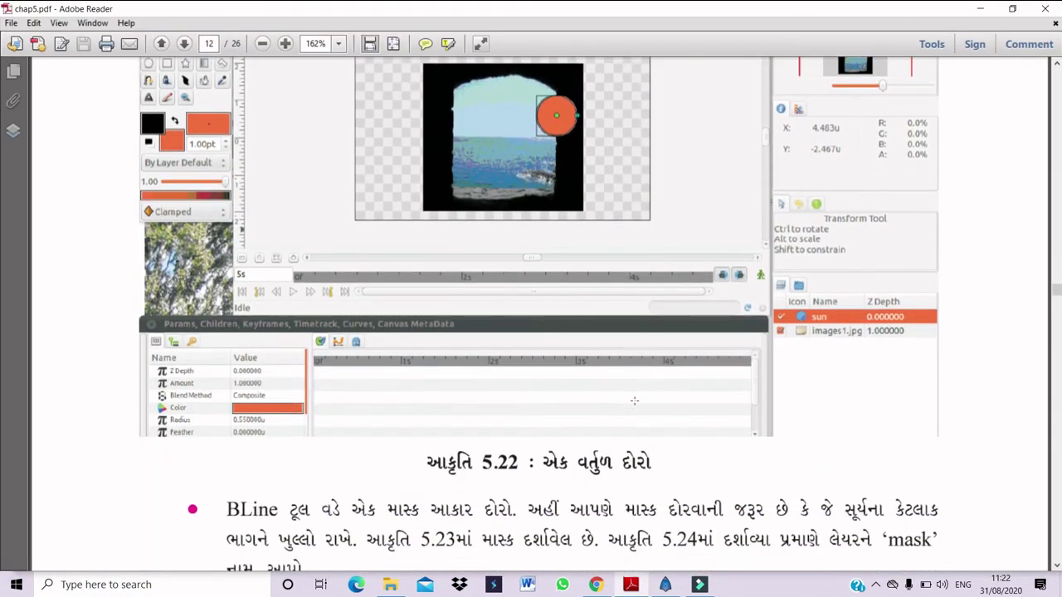
scroll(637, 405, down, 1)
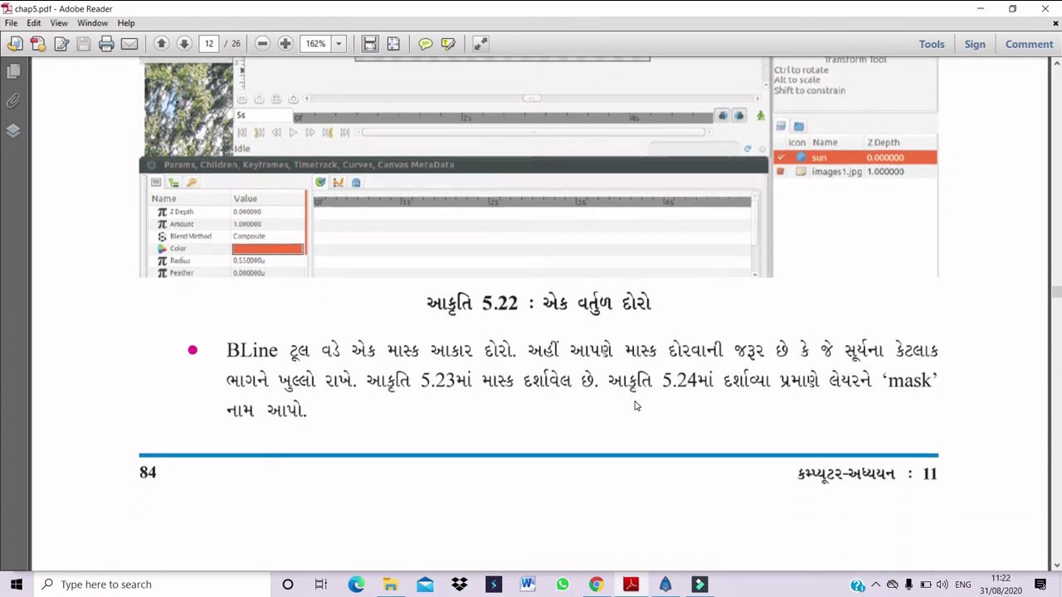
scroll(637, 405, down, 1)
scroll(636, 405, down, 5)
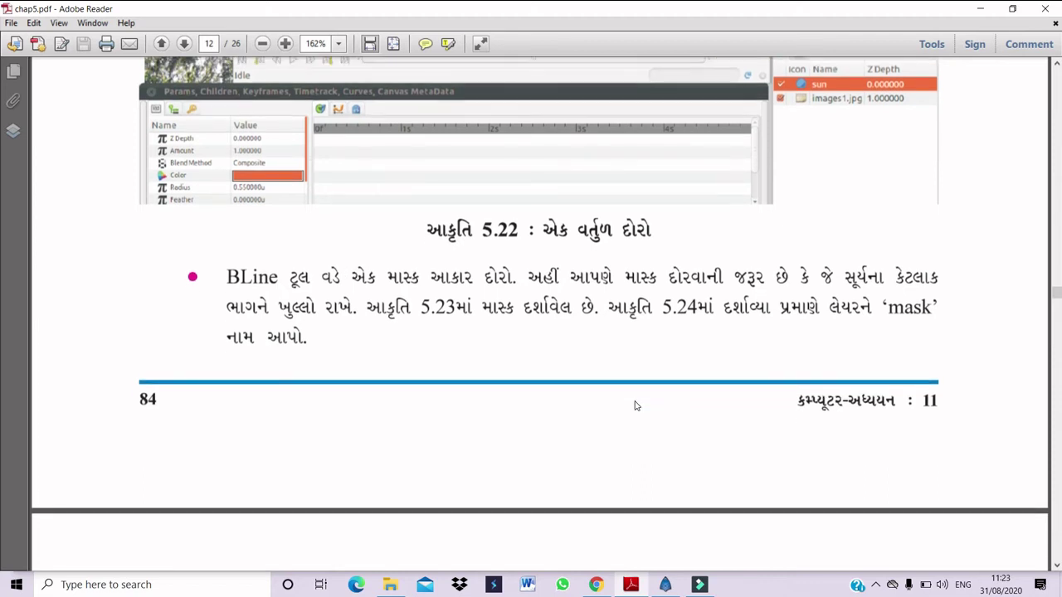
scroll(635, 406, down, 5)
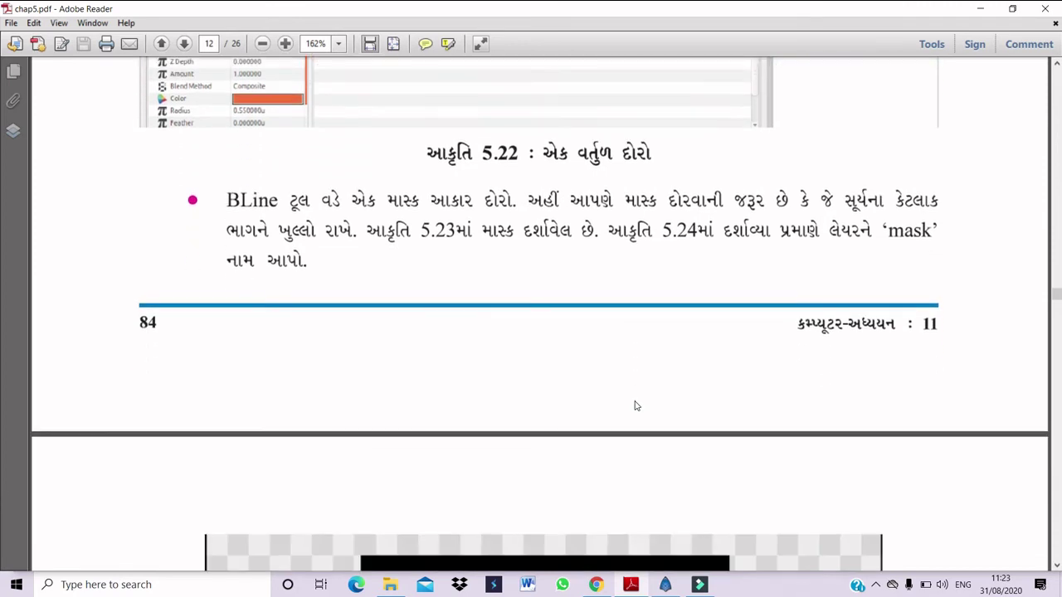
scroll(635, 406, down, 6)
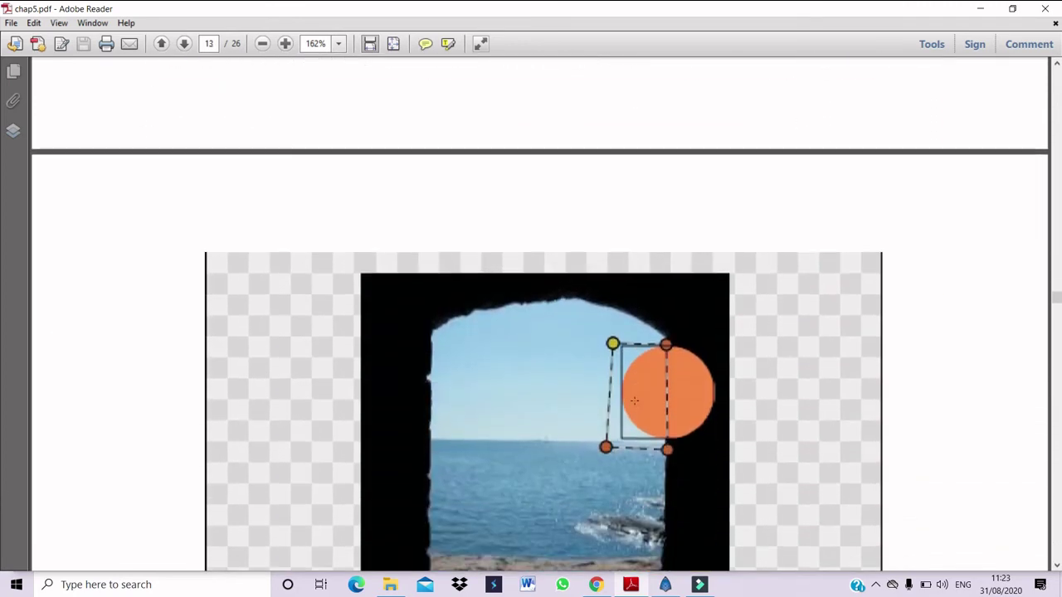
scroll(634, 401, down, 4)
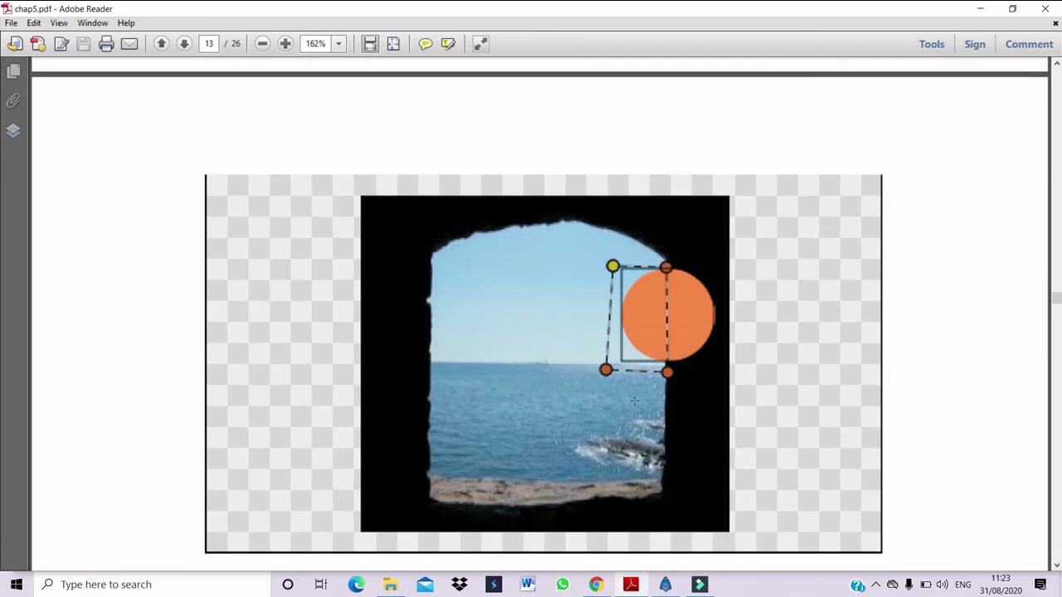
scroll(633, 401, down, 3)
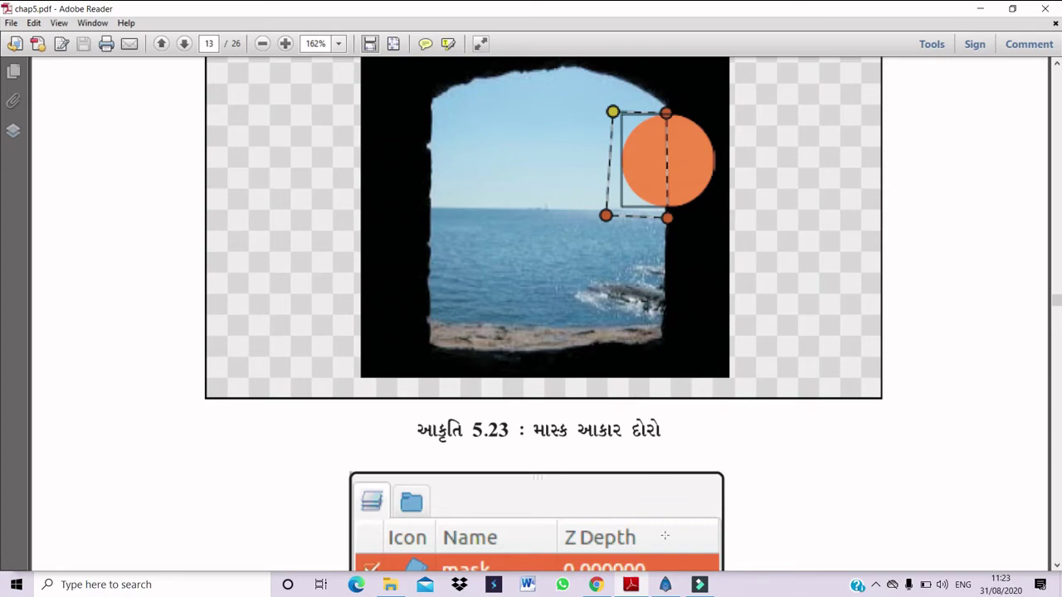
Step: Return to Synfig Studio and draw a looped four-vertex spline around the left half of the orange circle, extending below it
click(665, 584)
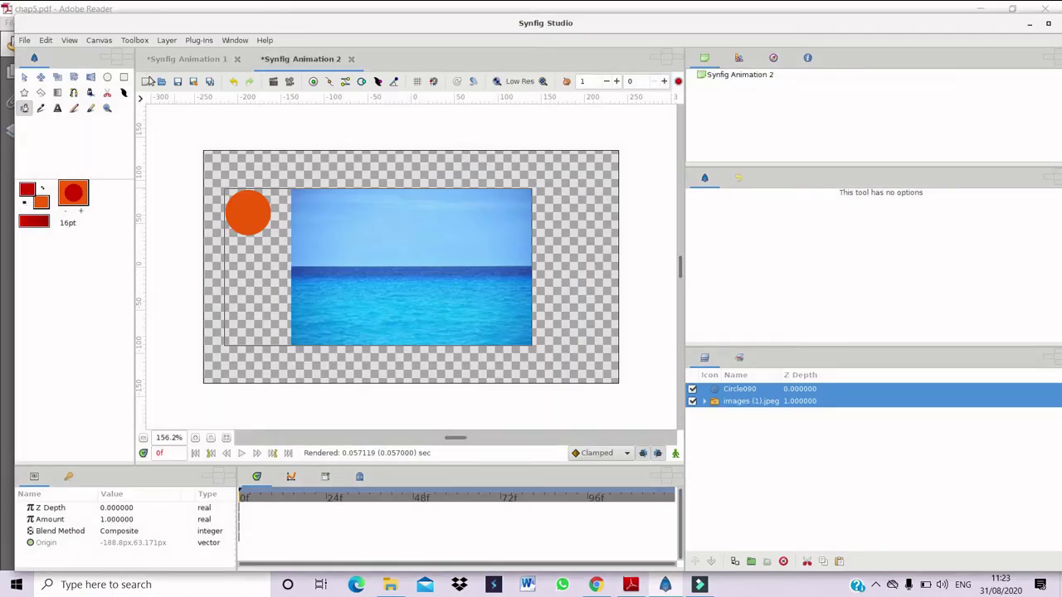
click(73, 93)
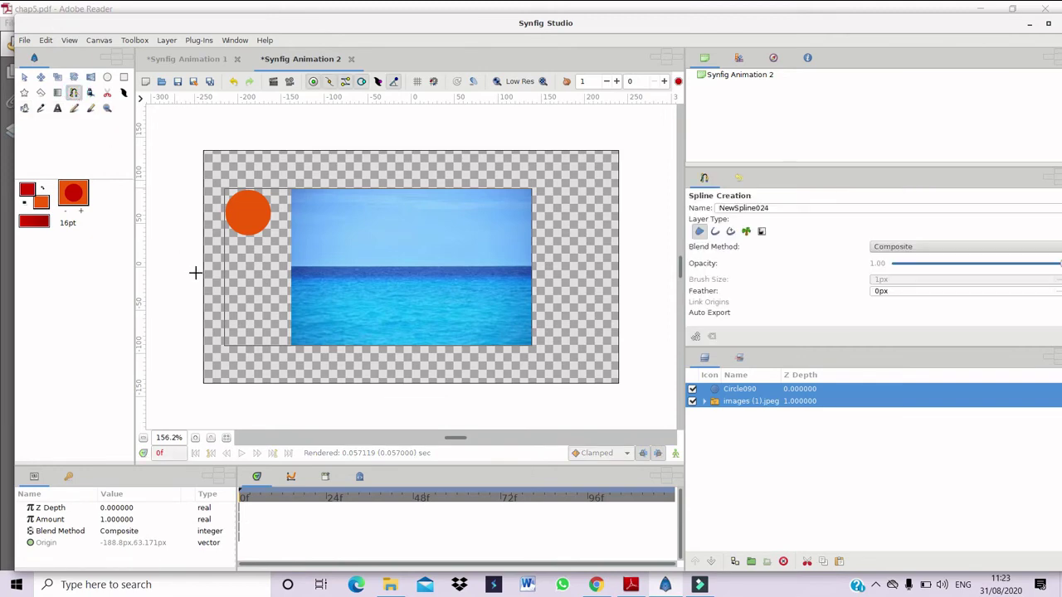
click(205, 193)
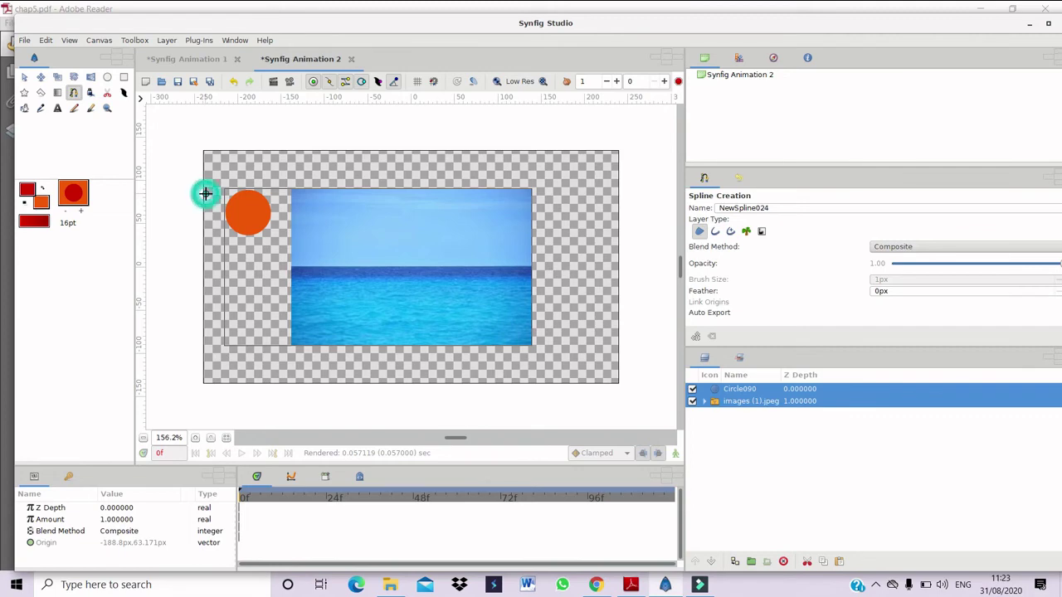
click(249, 190)
click(247, 260)
click(206, 261)
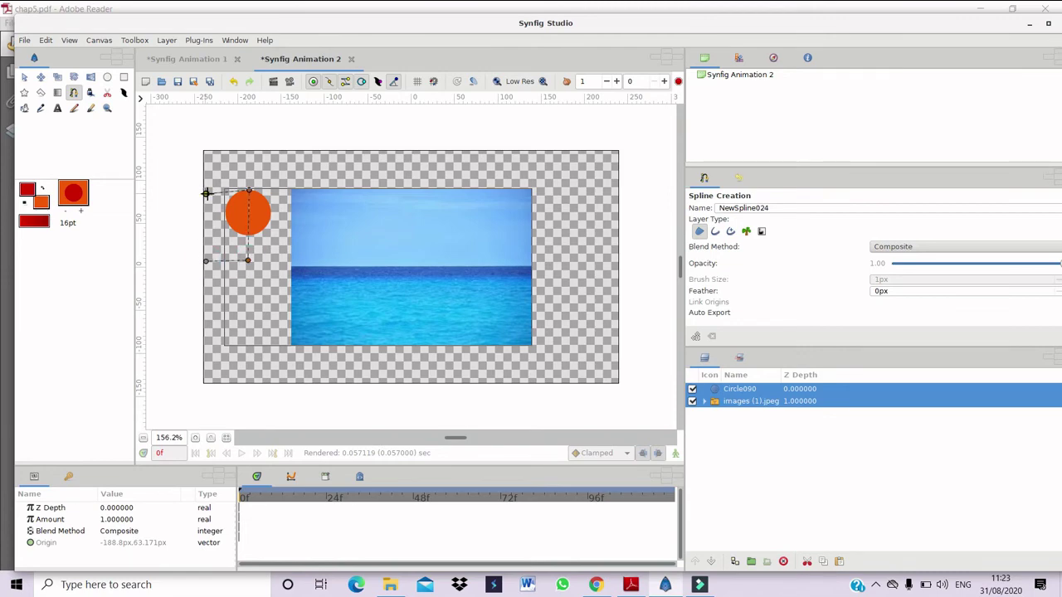
right_click(205, 193)
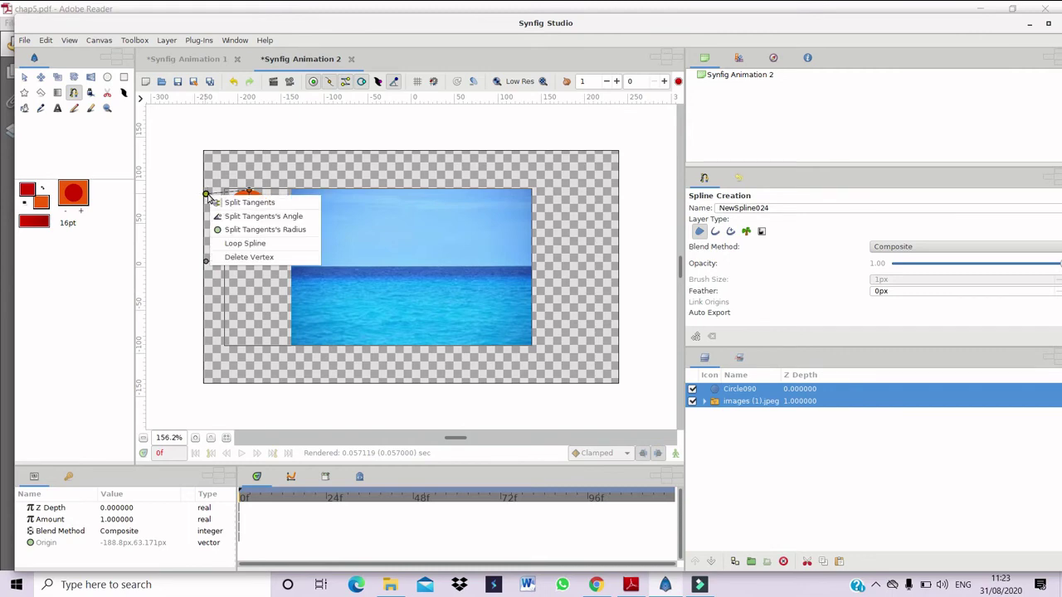
click(229, 242)
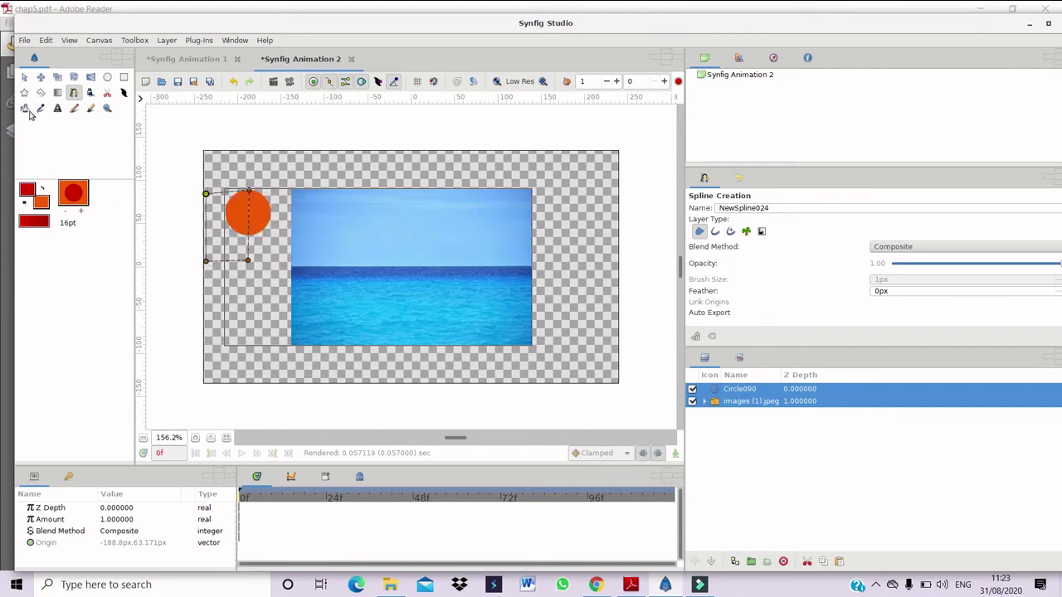
Step: Set the fill colour to dark brown #322620 and finish the spline as a filled region over the circle's left half
click(46, 203)
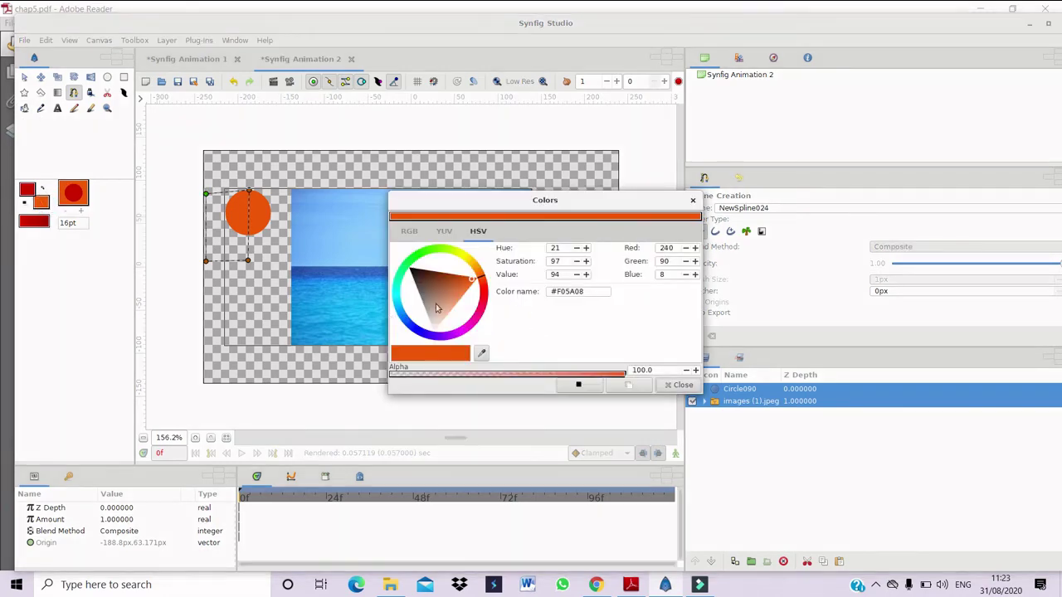
click(417, 276)
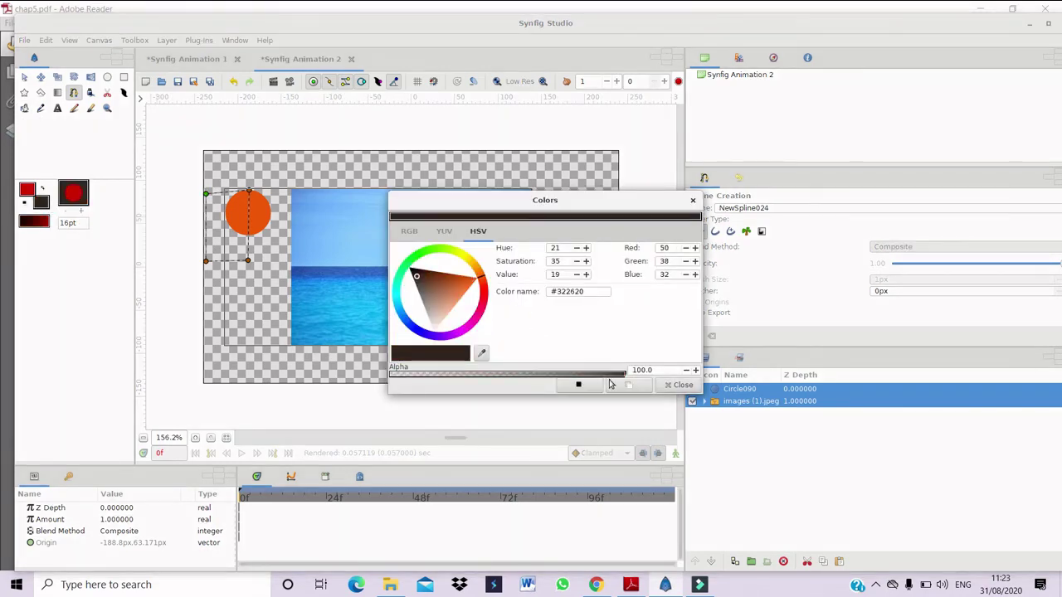
click(674, 386)
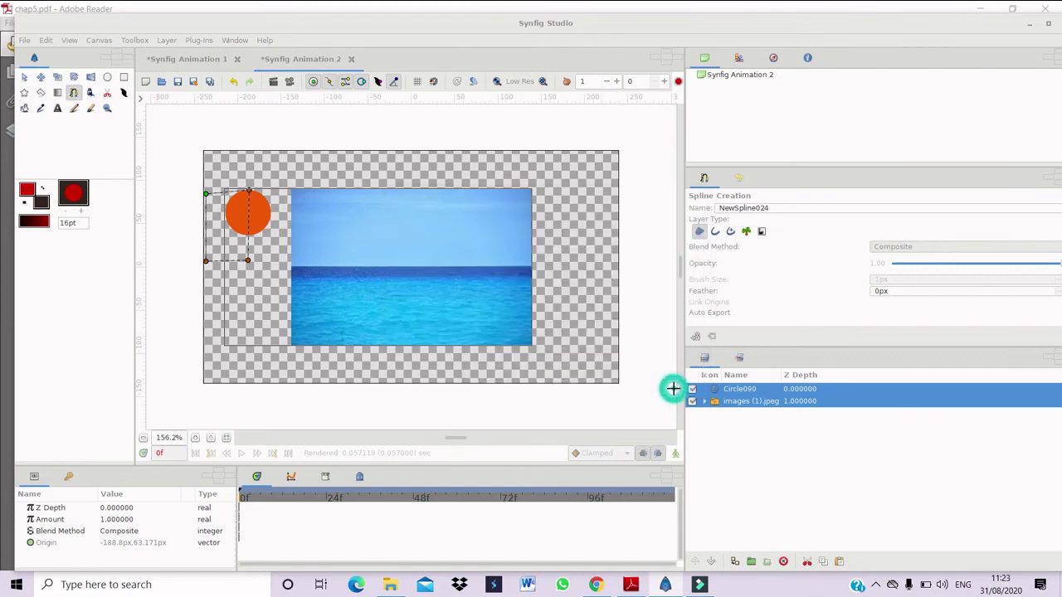
click(24, 108)
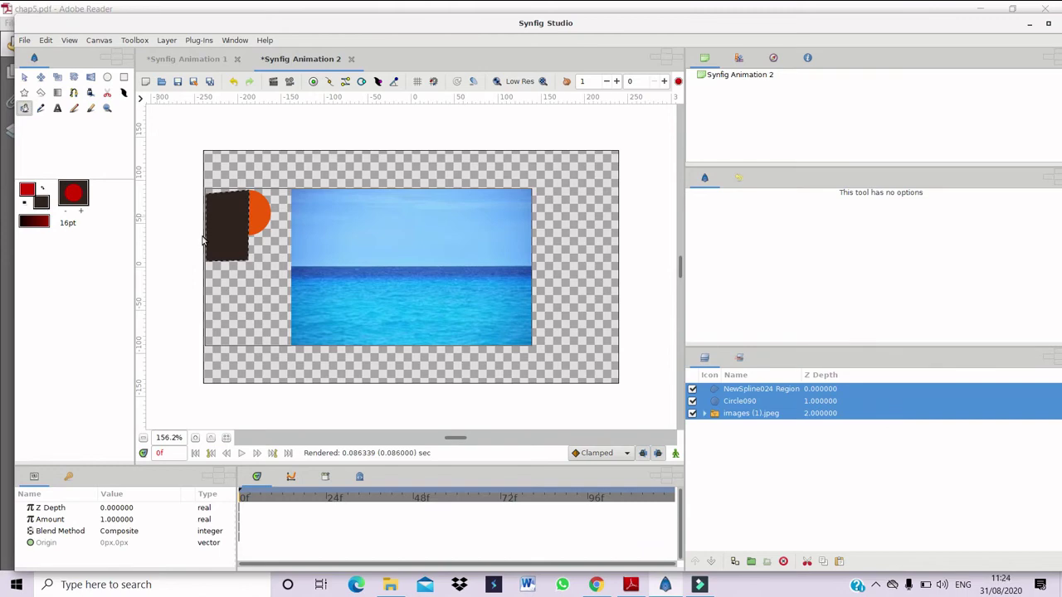
Step: Consult figure 5.24 in chap5.pdf in Adobe Reader, return to Synfig Studio and rename the new spline region layer to sunmask
click(630, 585)
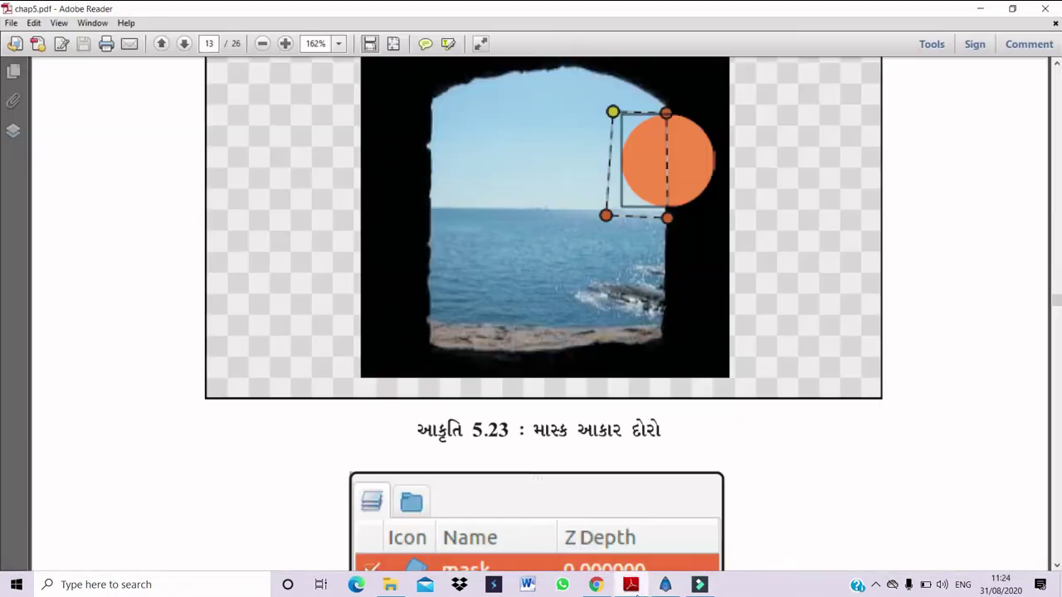
scroll(780, 229, down, 3)
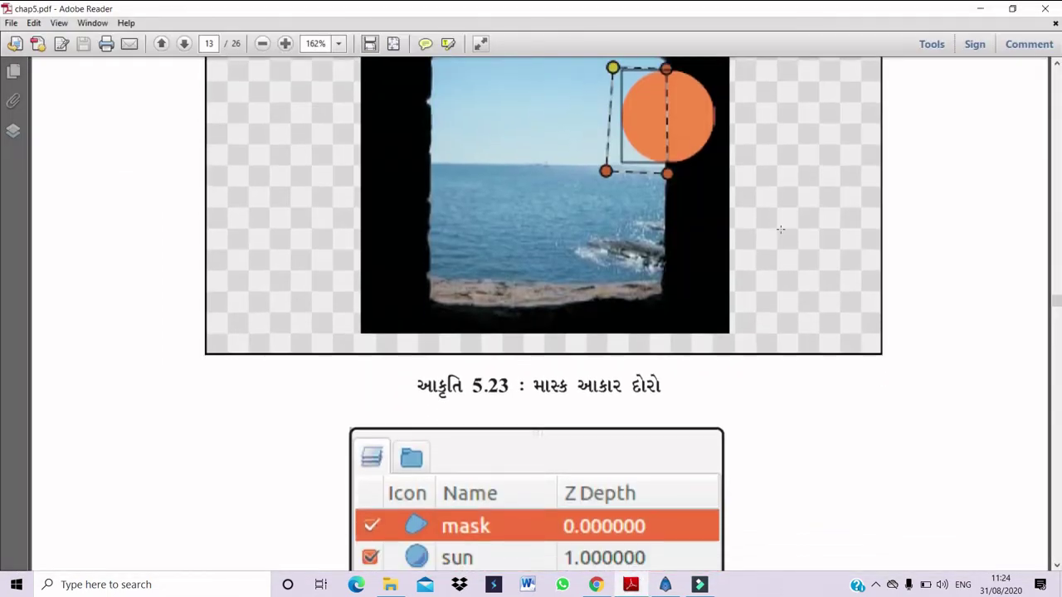
scroll(780, 229, down, 2)
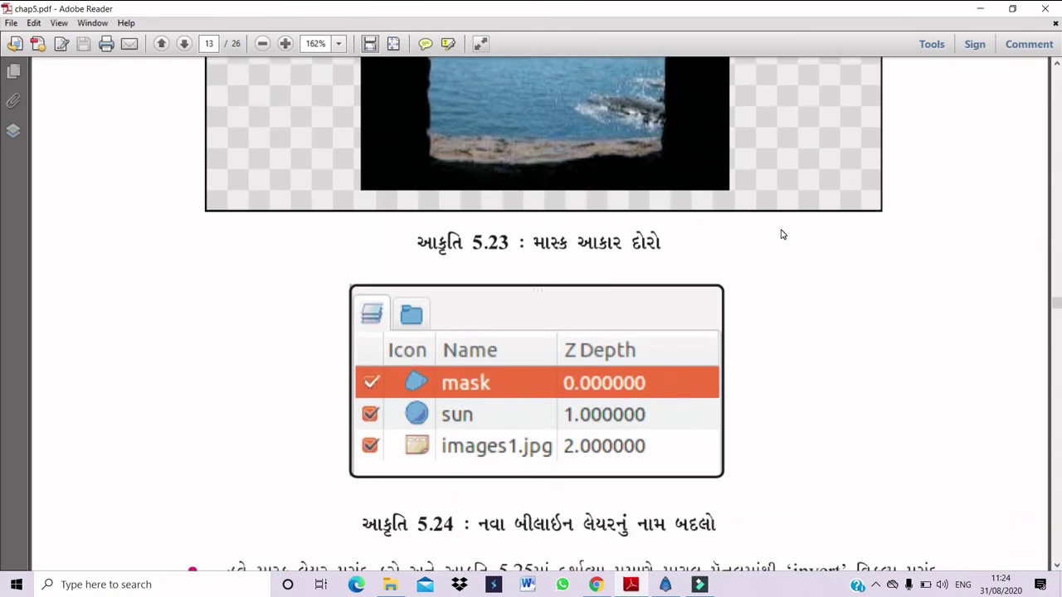
scroll(780, 235, down, 7)
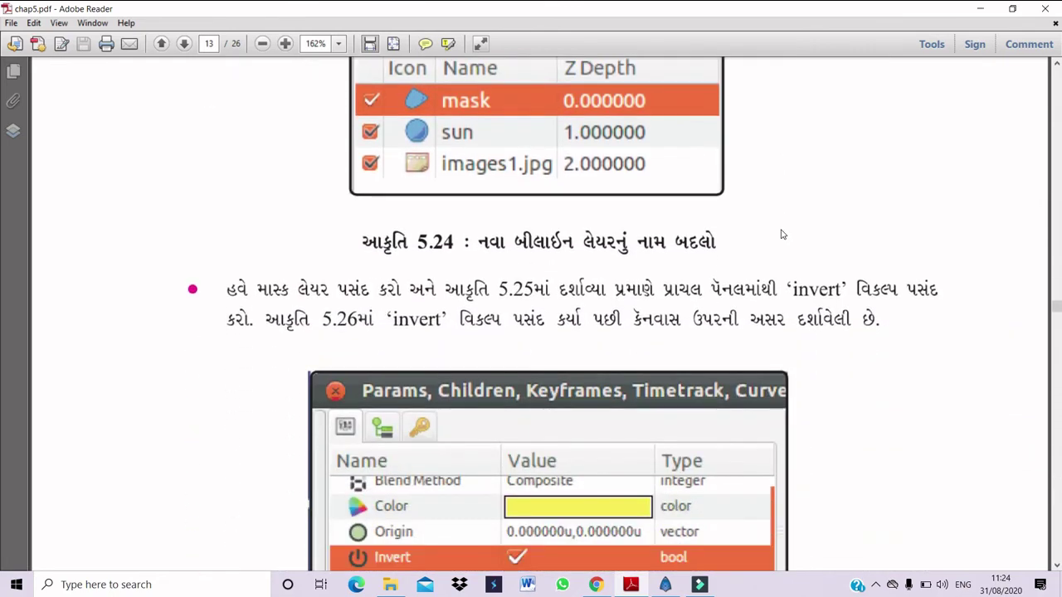
scroll(780, 235, down, 1)
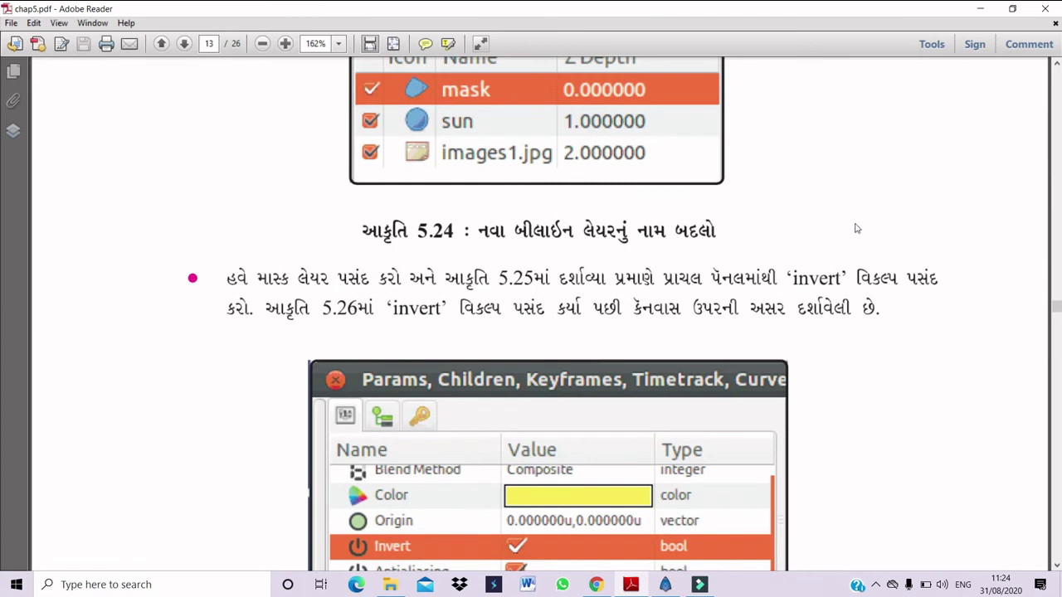
click(673, 587)
double_click(773, 393)
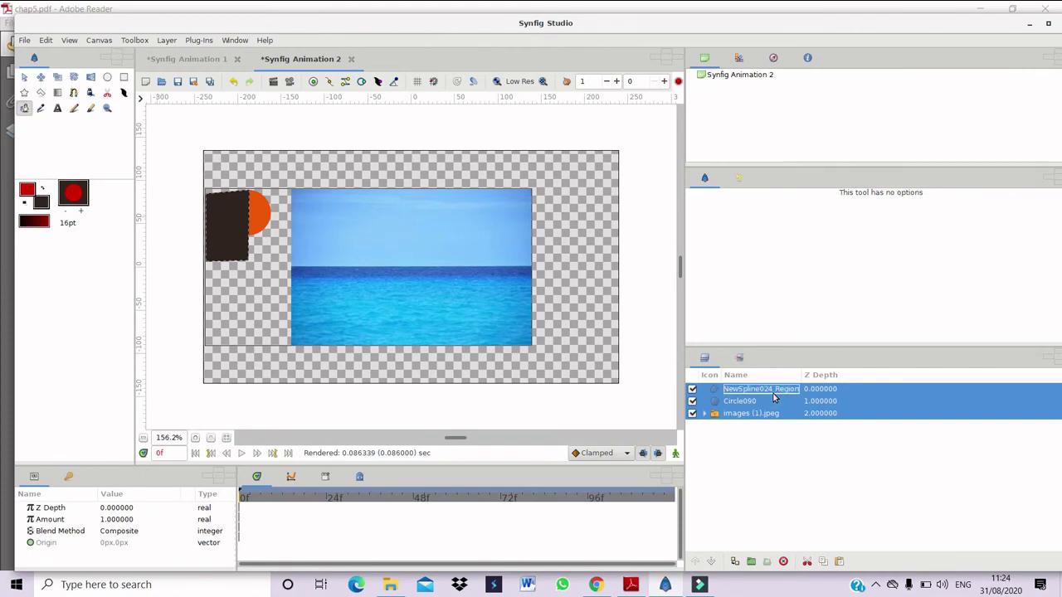
click(771, 393)
click(799, 393)
click(775, 389)
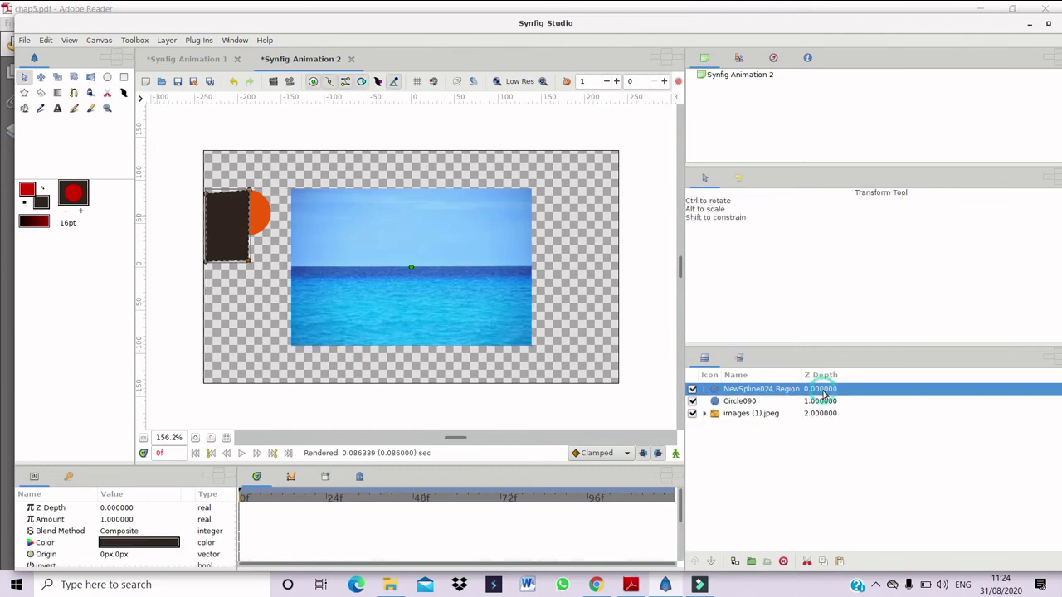
click(775, 390)
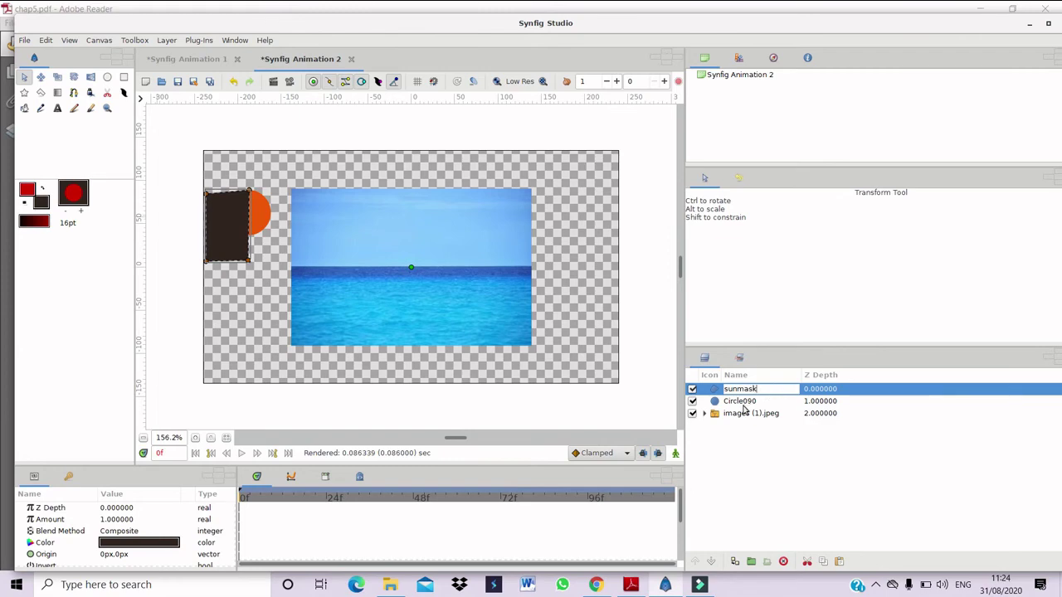
click(742, 407)
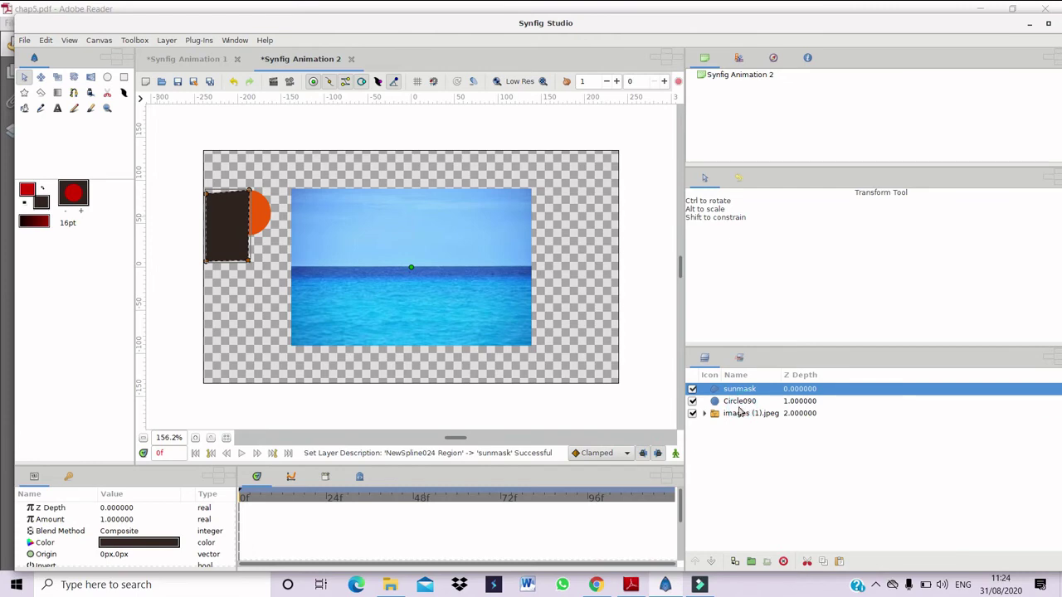
Step: Switch to chap5.pdf in Adobe Reader and reread the mask instructions from figure 5.22 through the Invert option in figure 5.25
click(630, 585)
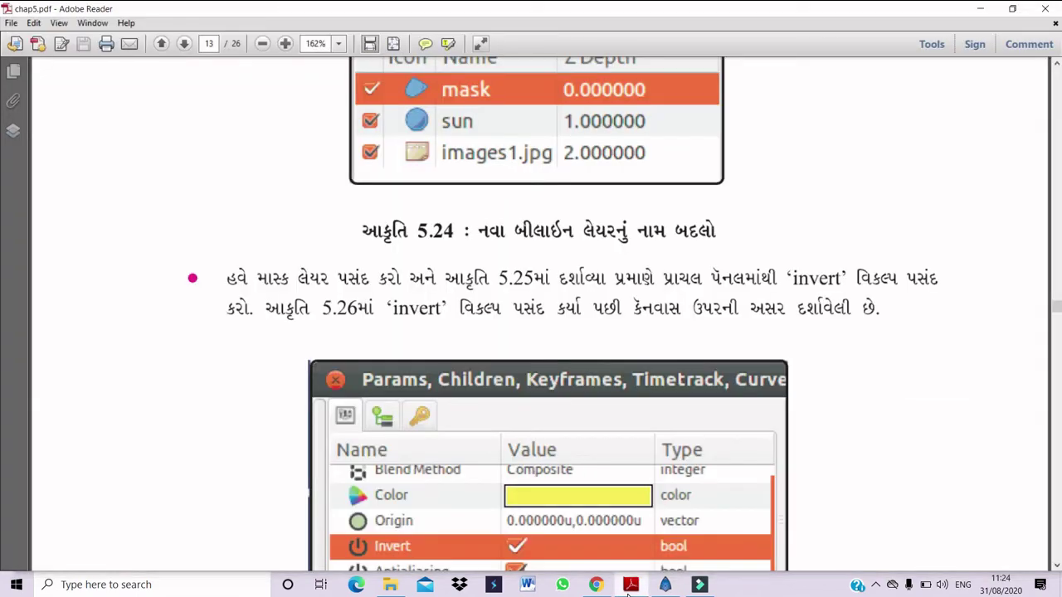
key(Up)
key(Up)
key(Up)
key(Up)
key(Up)
key(Up)
key(Up)
key(Up)
key(Up)
key(Up)
key(Up)
key(Up)
key(Up)
key(Up)
key(Up)
key(Up)
key(Up)
key(Up)
key(Up)
key(Up)
key(Up)
key(Up)
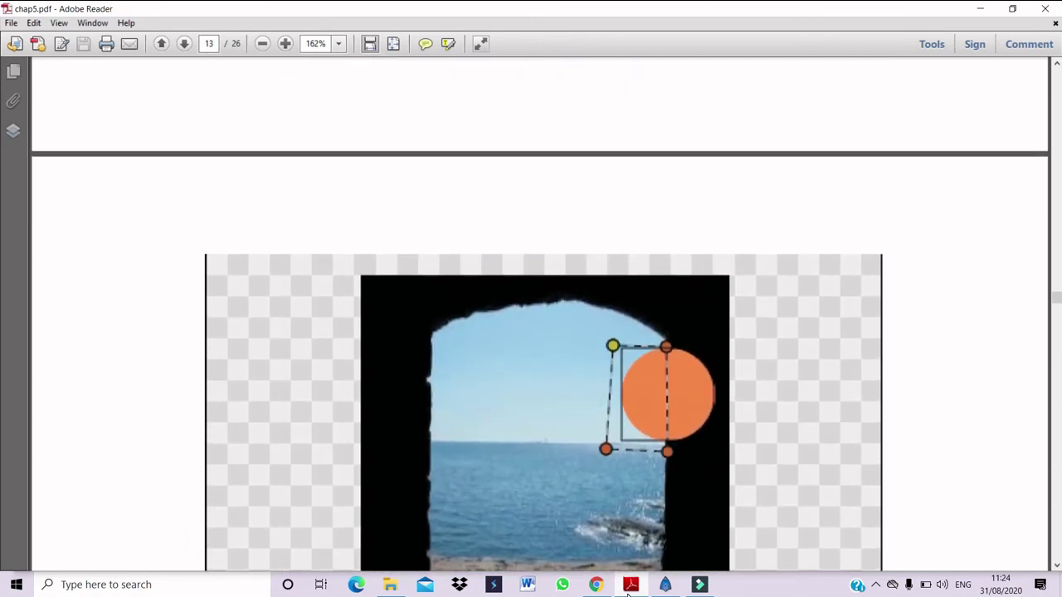
key(Up)
key(Up)
key(Up)
key(Up)
key(Up)
key(Up)
key(Up)
key(Up)
key(Up)
key(Up)
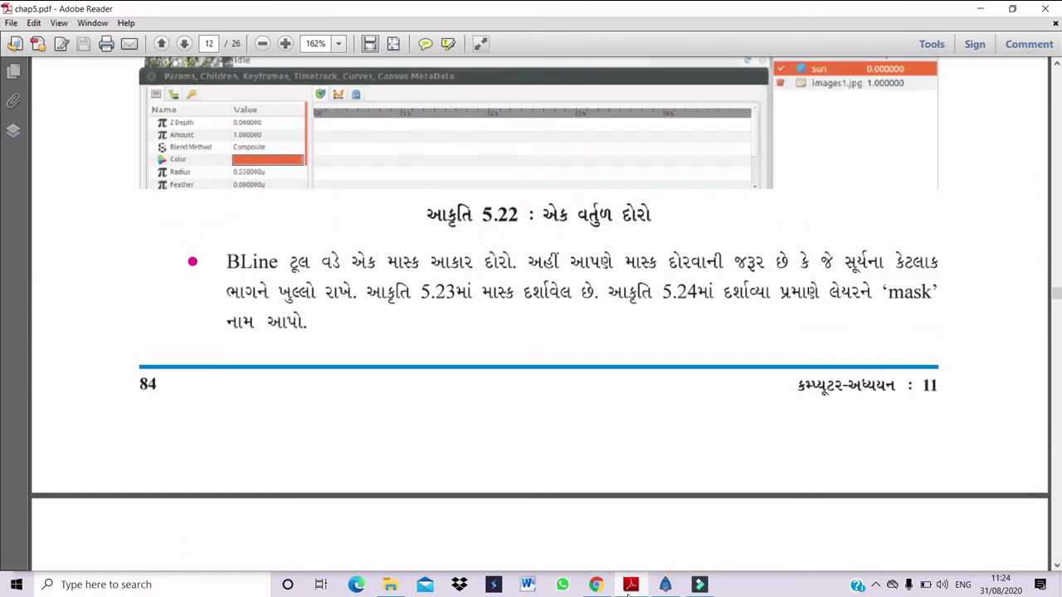
key(Down)
key(Down)
key(Down)
key(Down)
key(Down)
key(Down)
key(Down)
key(Down)
key(Down)
key(Down)
key(Down)
key(Down)
key(Down)
key(Down)
key(Down)
key(Down)
key(Down)
key(Down)
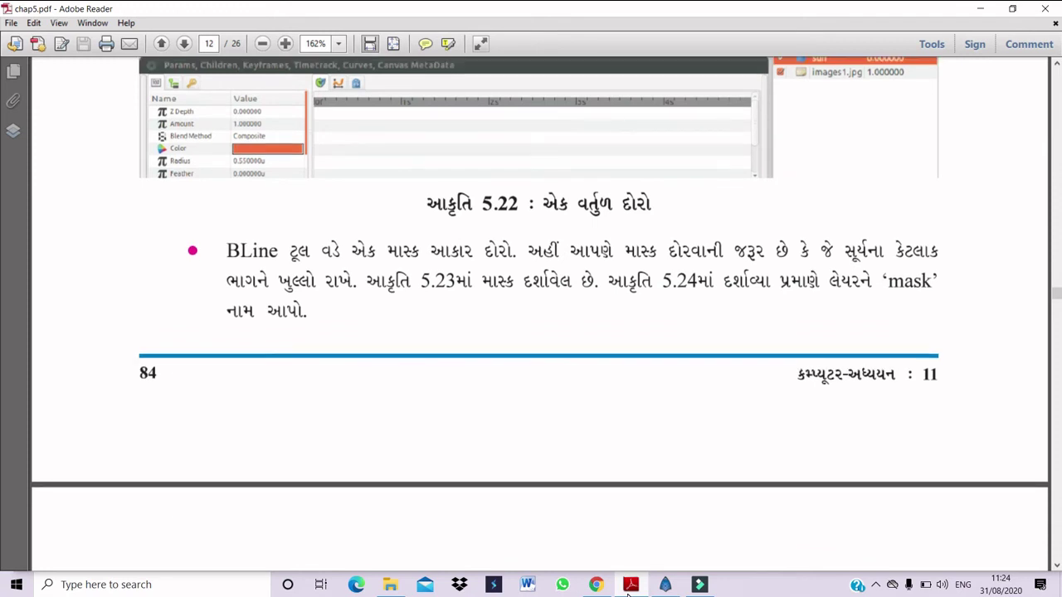
key(Down)
key(Down)
key(Down)
key(Down)
key(Down)
key(Down)
key(Down)
key(Down)
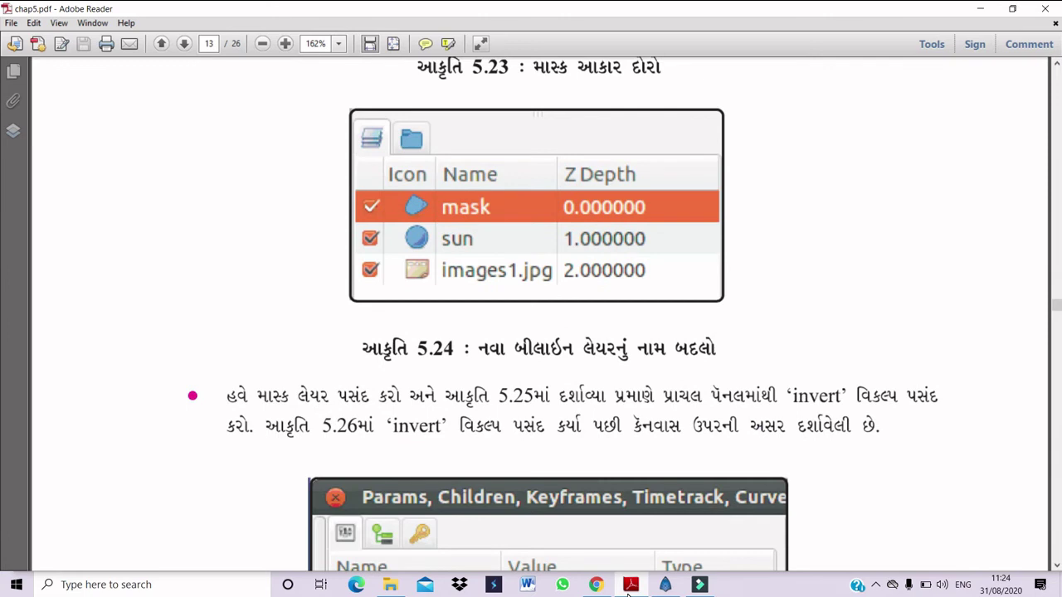
key(Down)
key(Down)
key(Down)
key(Down)
key(Down)
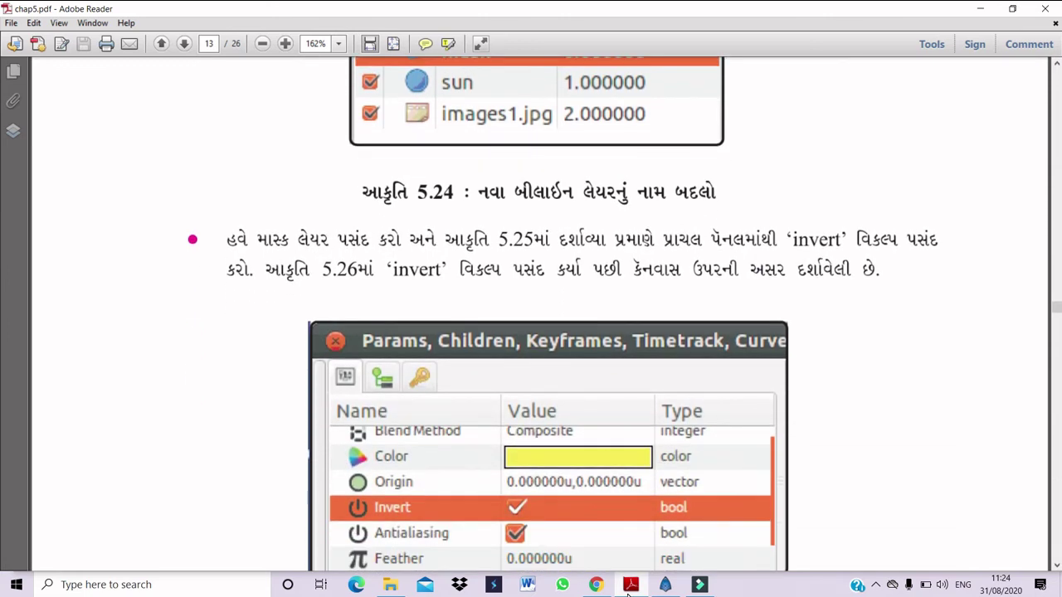
key(Down)
key(Down)
key(Down)
key(Down)
key(Down)
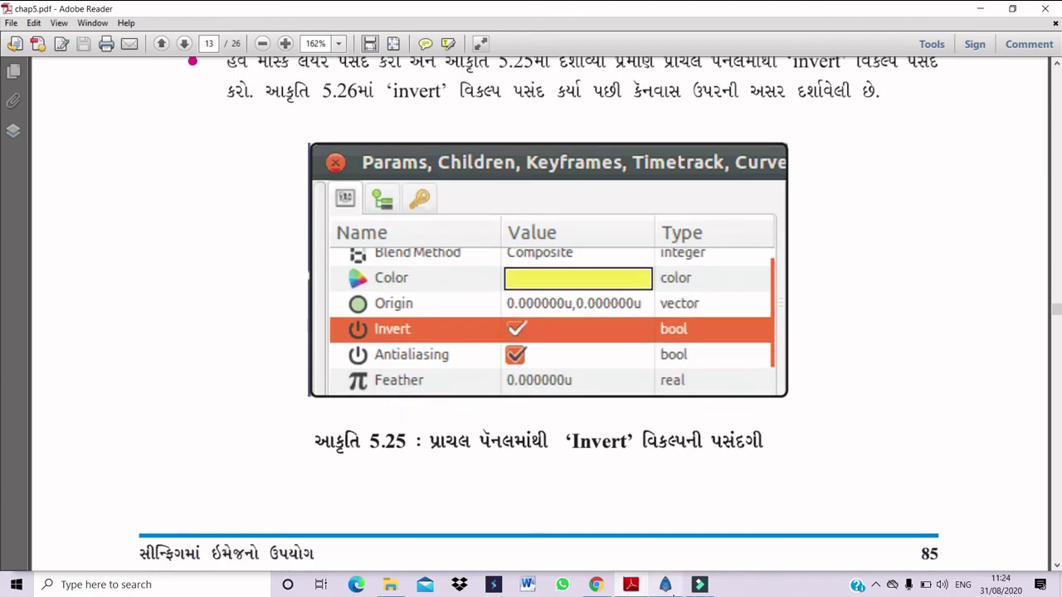
Step: Return to Synfig Studio and enable the Invert parameter of the sunmask layer
click(665, 584)
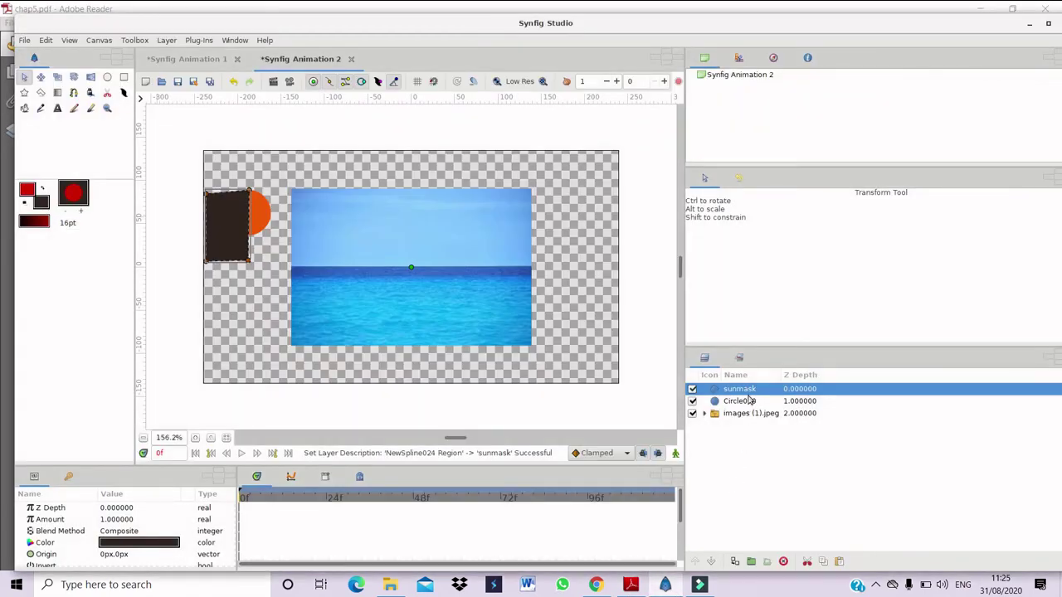
double_click(747, 389)
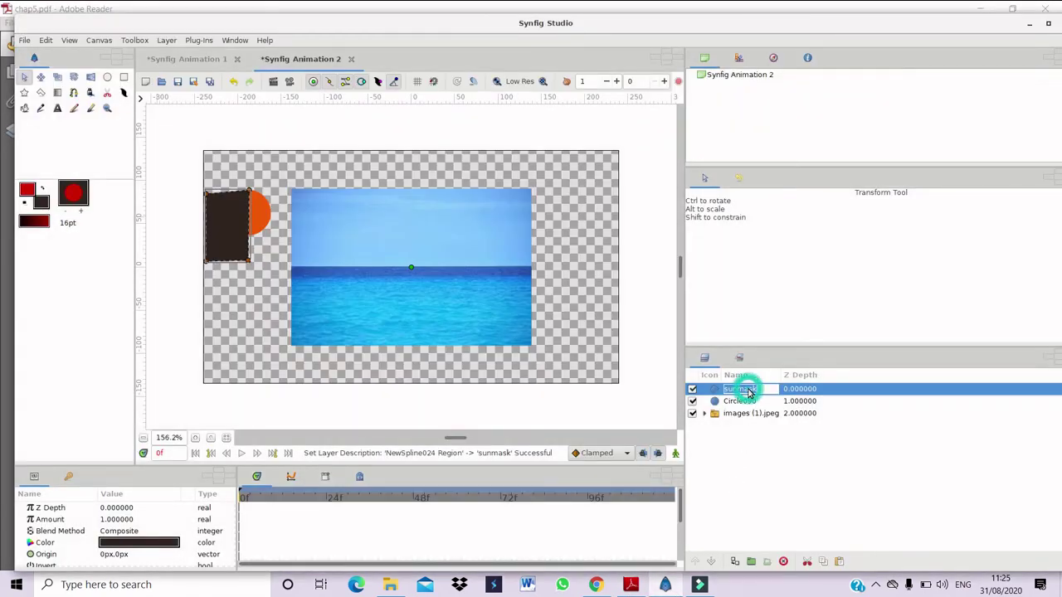
click(829, 387)
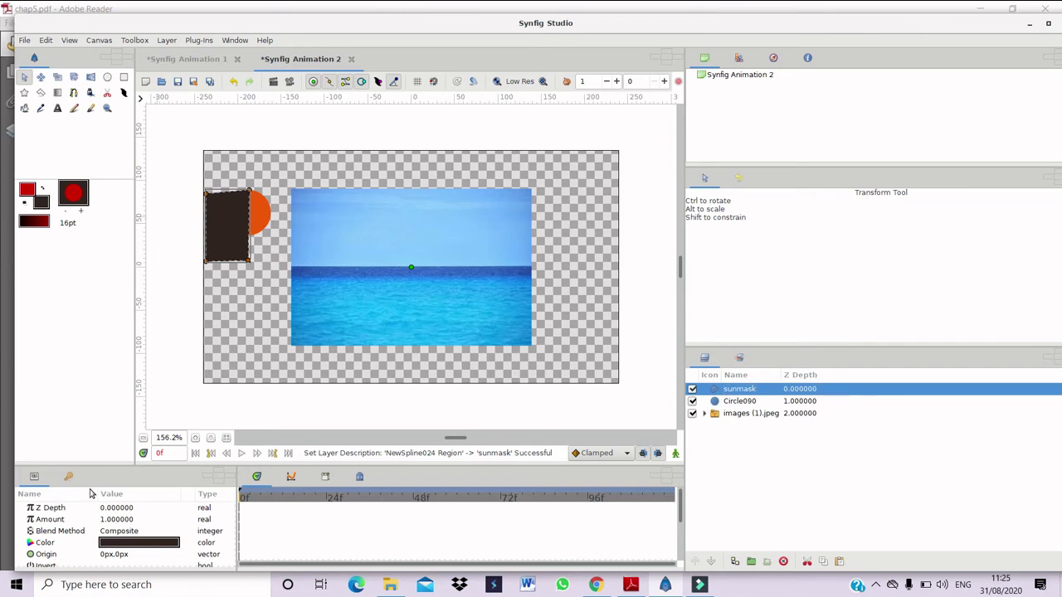
click(232, 521)
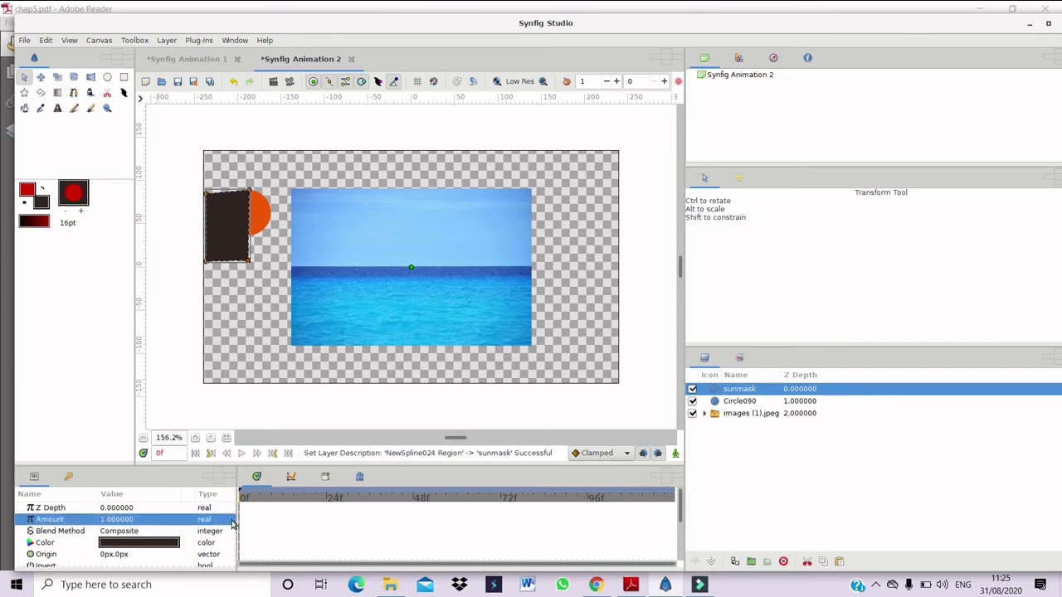
key(Down)
key(Down)
key(Down)
key(Down)
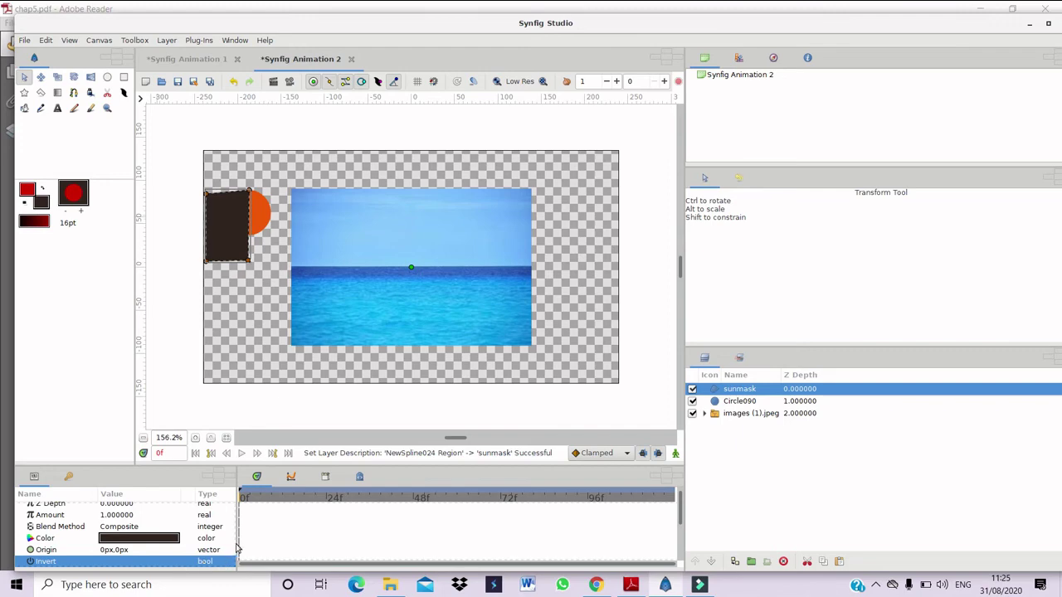
key(Up)
key(Up)
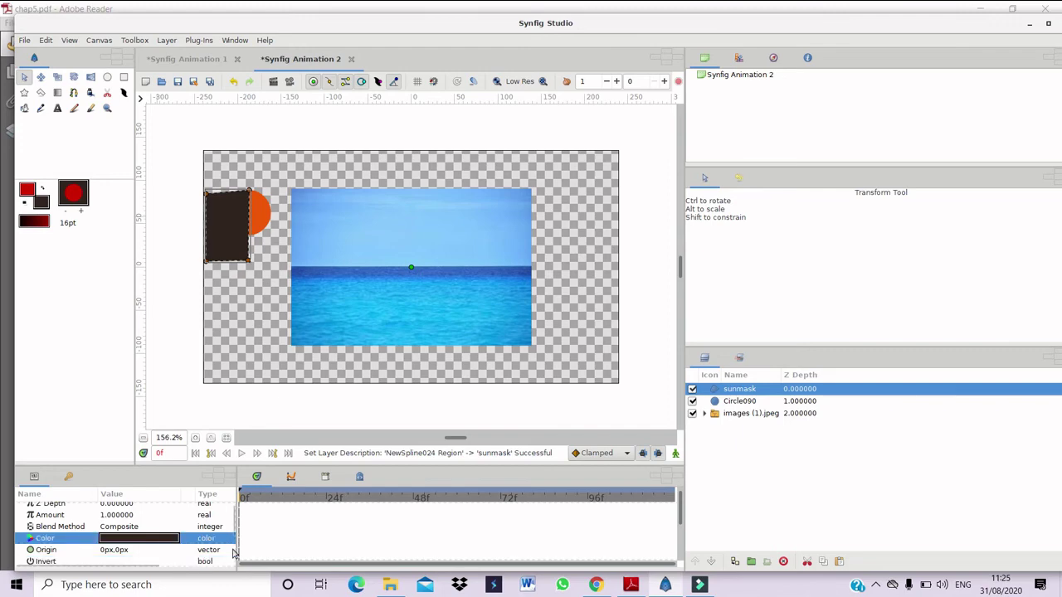
click(199, 564)
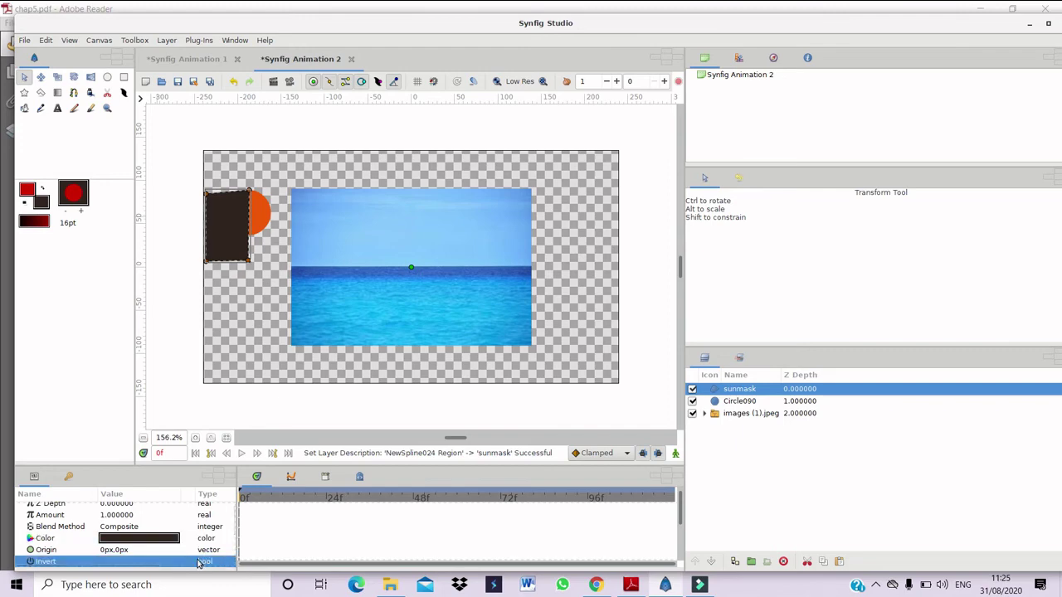
click(164, 563)
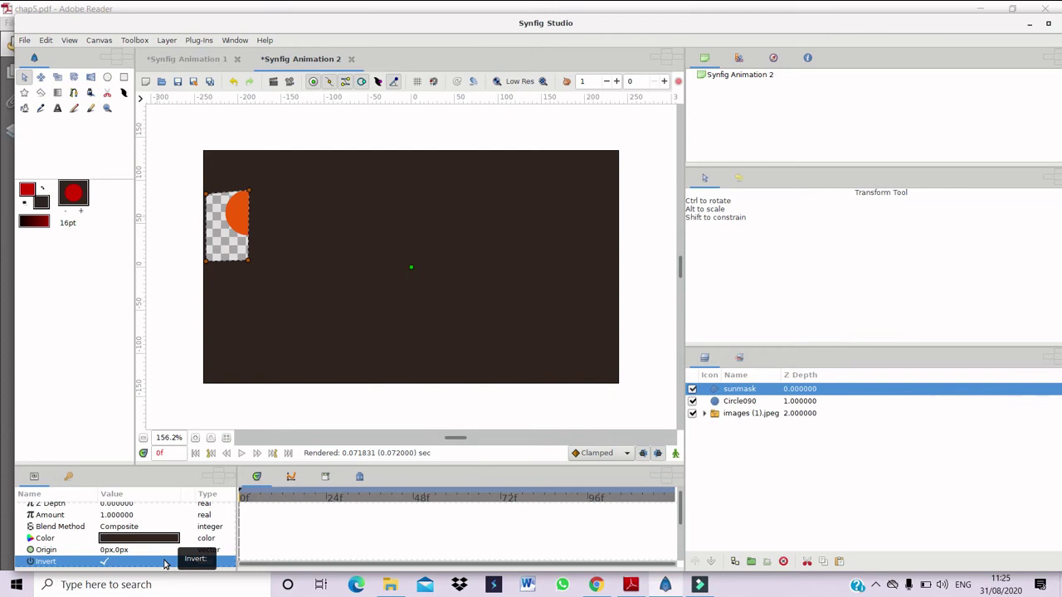
Step: Switch to chap5.pdf in Adobe Reader, compare the inverted canvas in figure 5.26 and read the blend method instruction through figure 5.27
click(633, 586)
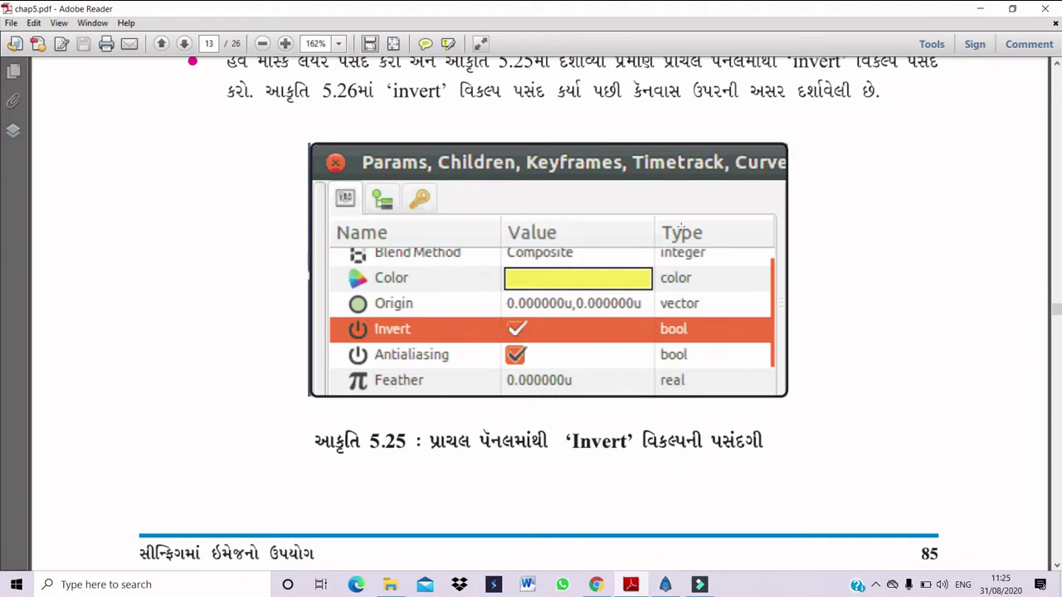
scroll(680, 229, down, 8)
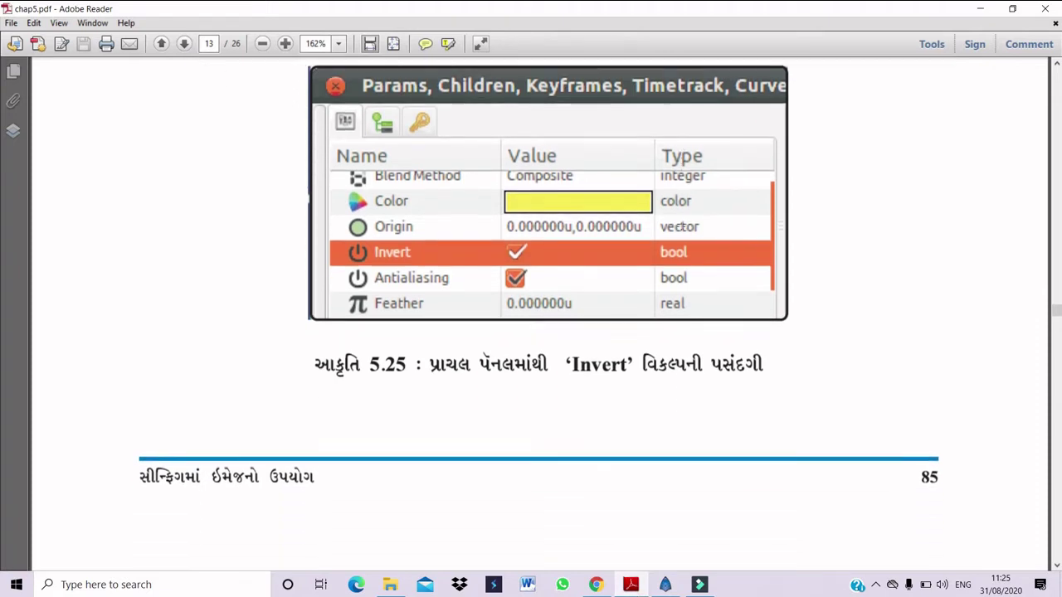
scroll(682, 231, down, 5)
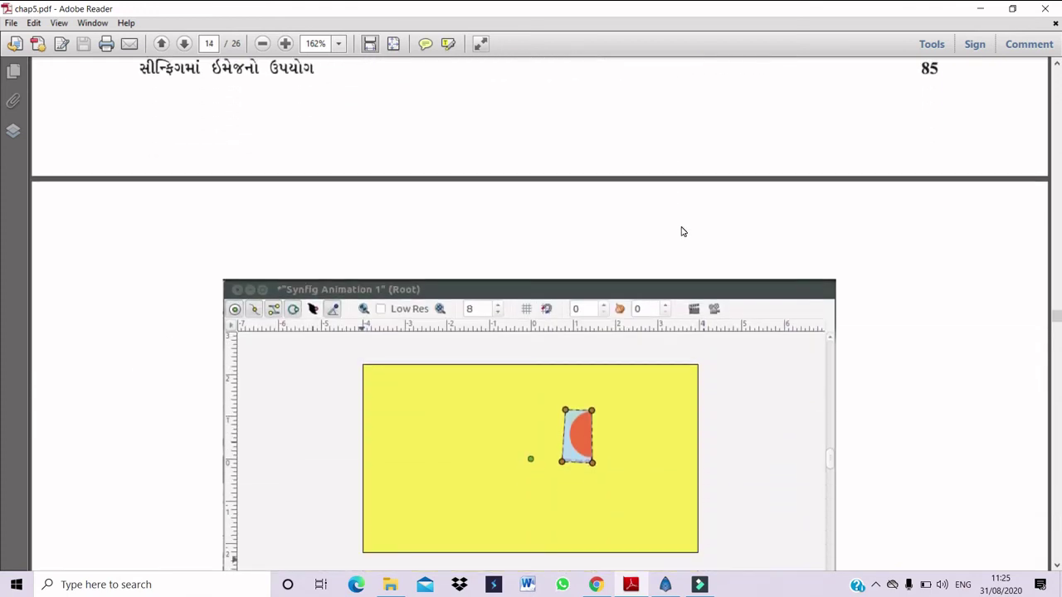
scroll(681, 229, down, 1)
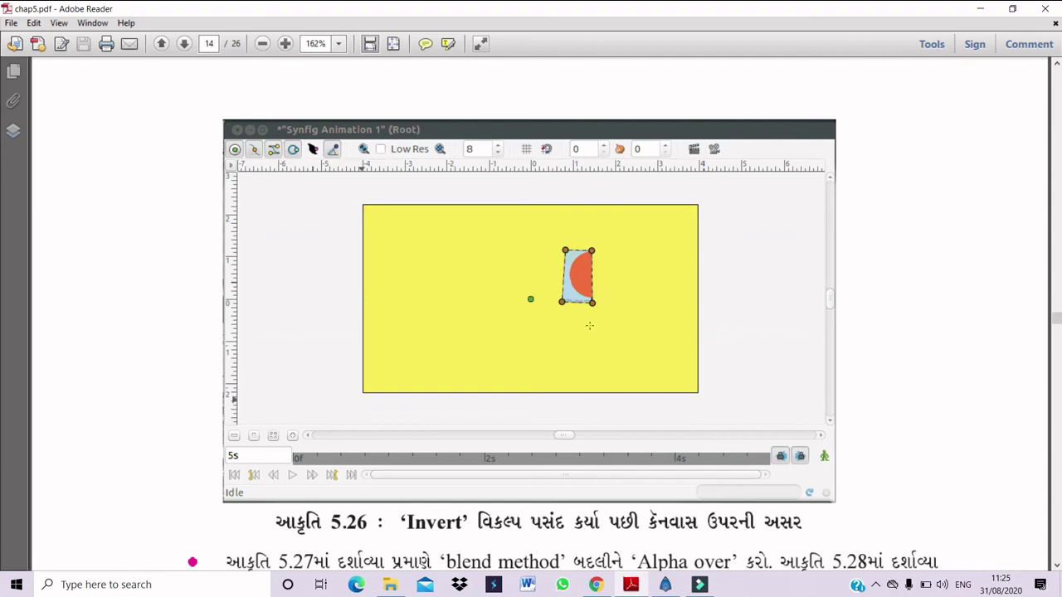
click(670, 586)
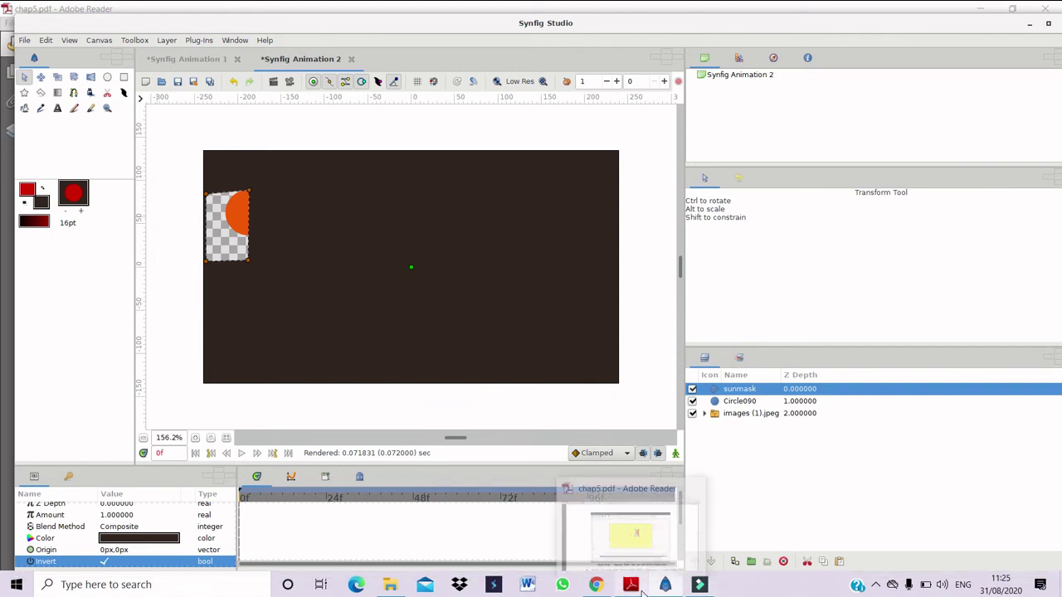
click(632, 586)
key(Down)
key(Down)
key(Down)
key(Down)
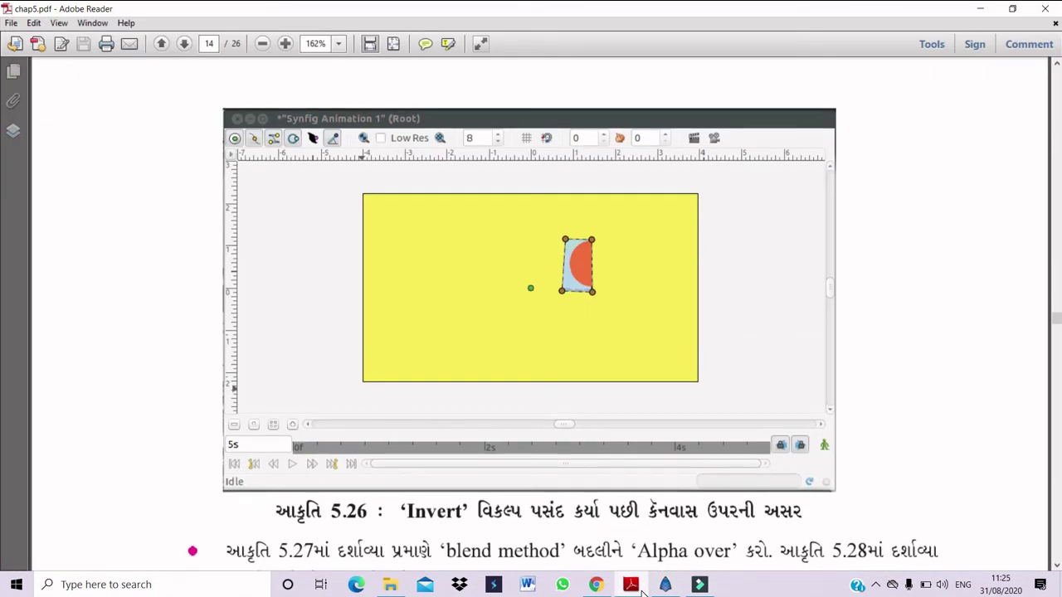
key(Down)
key(Down)
key(Down)
key(Down)
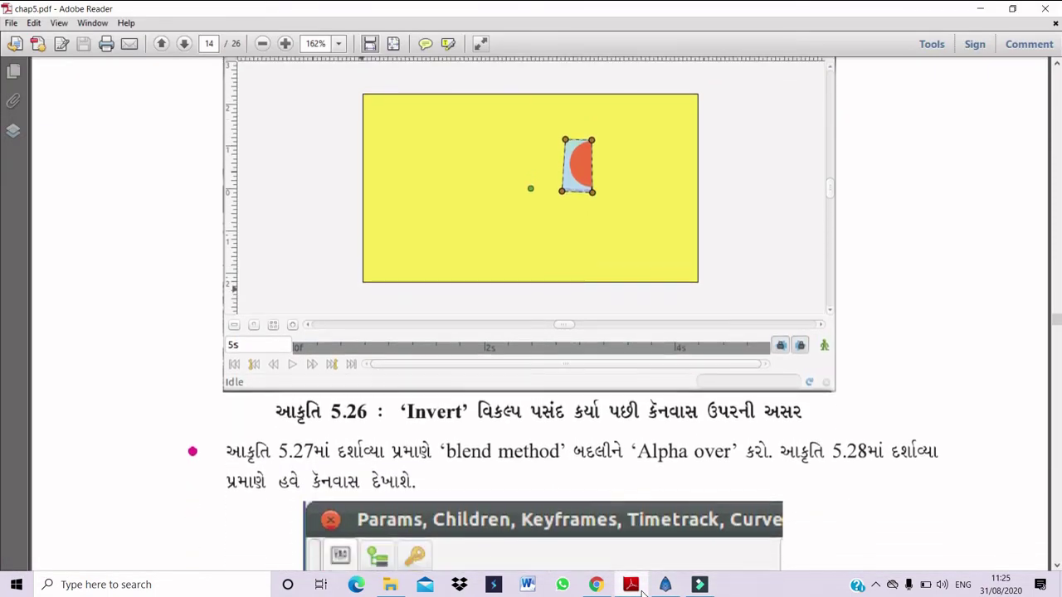
key(Down)
key(Down)
key(Down)
key(Down)
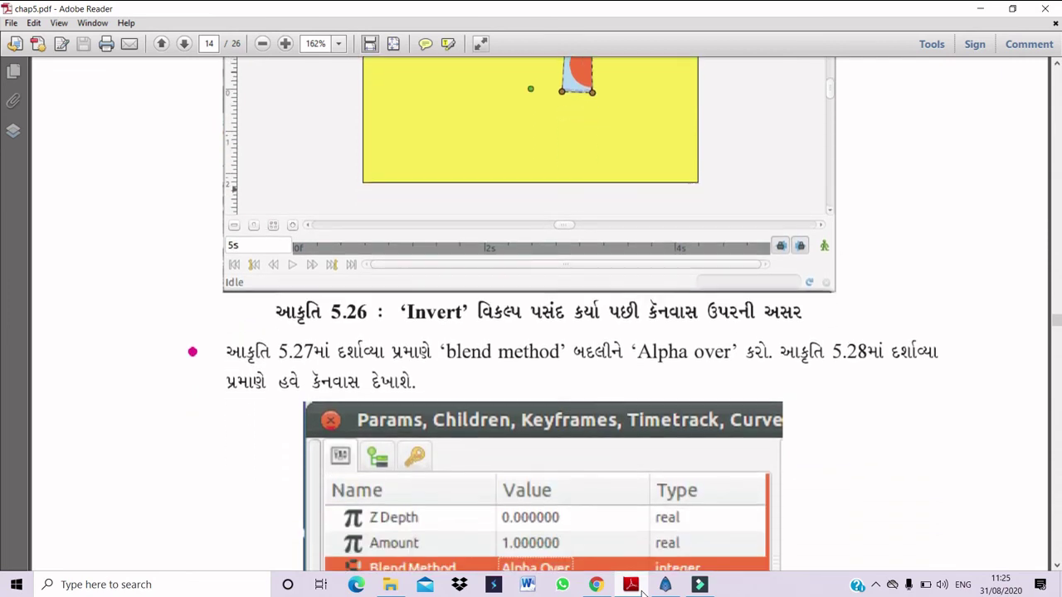
key(Down)
key(Down)
key(Down)
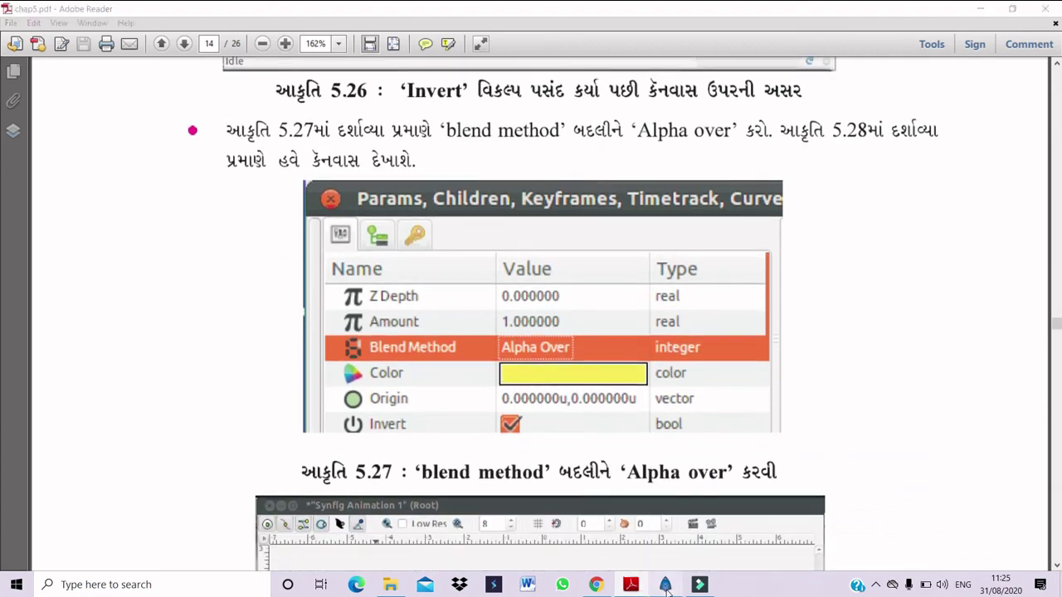
Step: Return to Synfig Studio and change the sunmask layer's Blend Method to Alpha Over
click(665, 585)
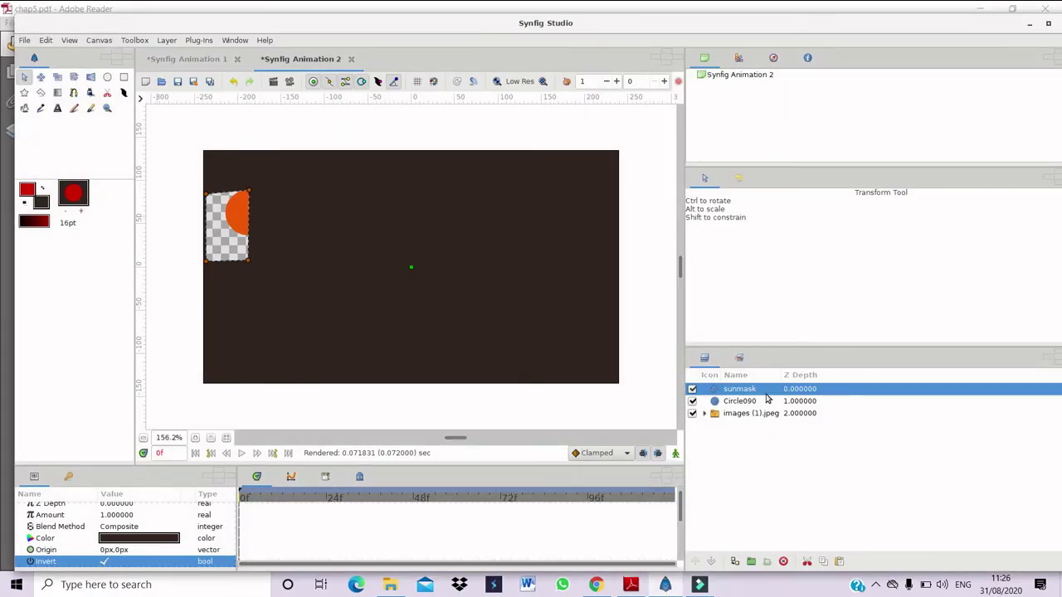
click(125, 527)
click(125, 530)
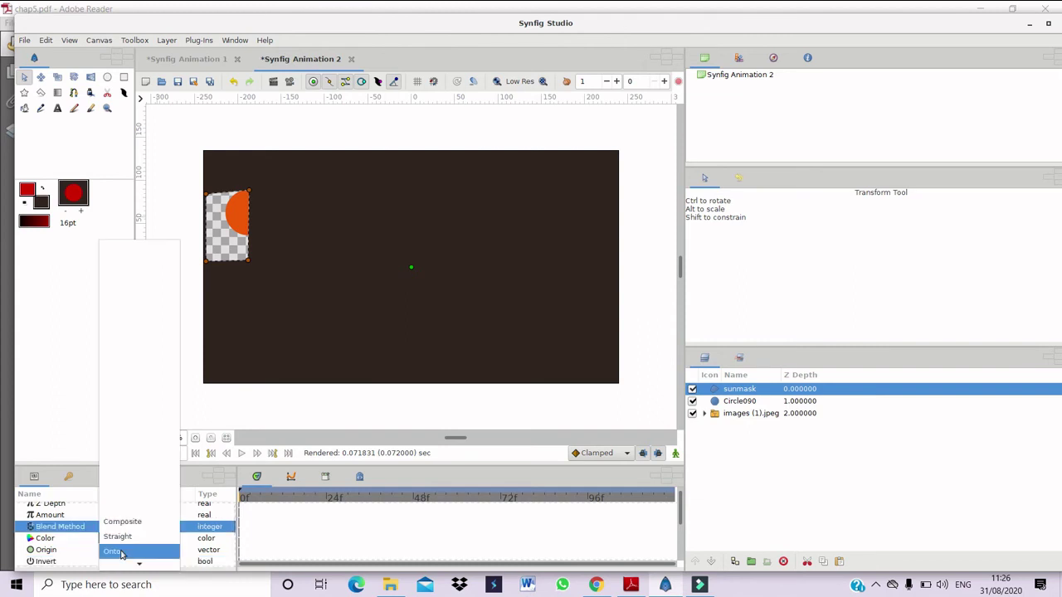
scroll(120, 554, down, 10)
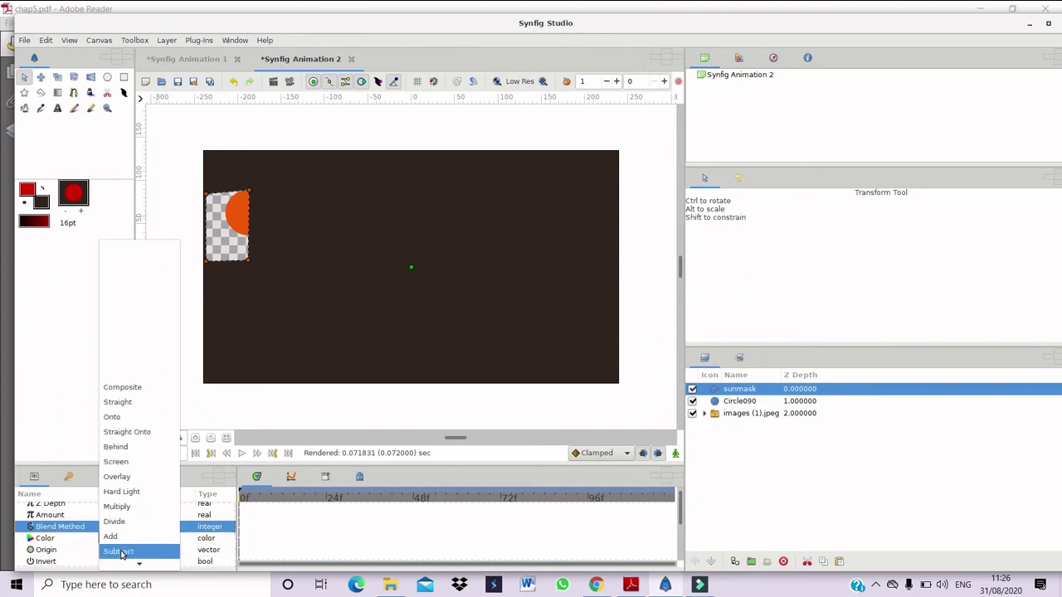
scroll(120, 553, down, 4)
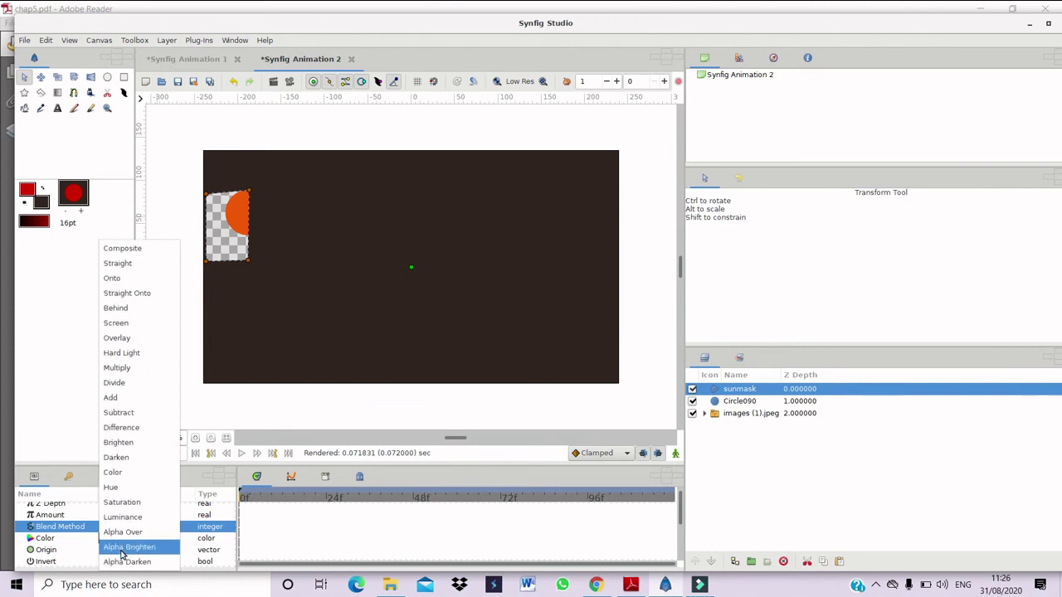
click(123, 531)
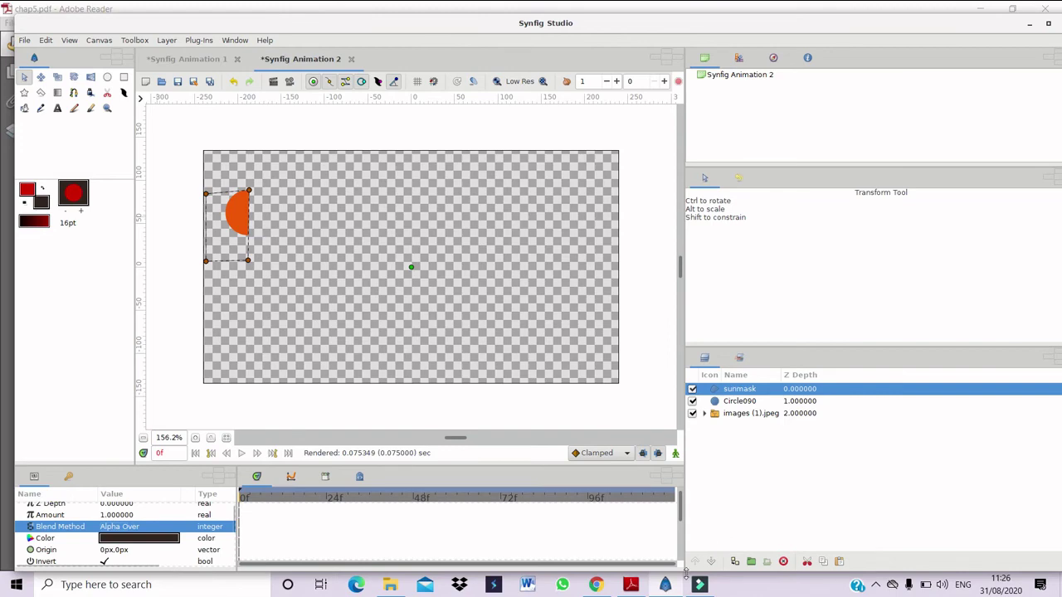
Step: Switch to chap5.pdf in Adobe Reader, compare the canvas in figure 5.28 and read the mask and sun layer instructions around figure 5.29
click(631, 585)
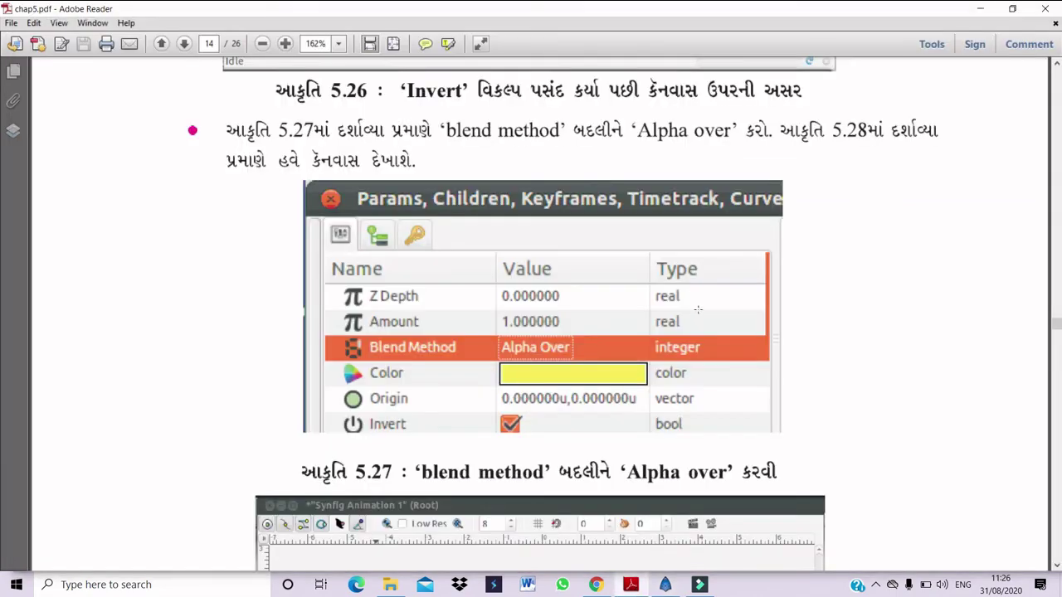
scroll(697, 309, down, 10)
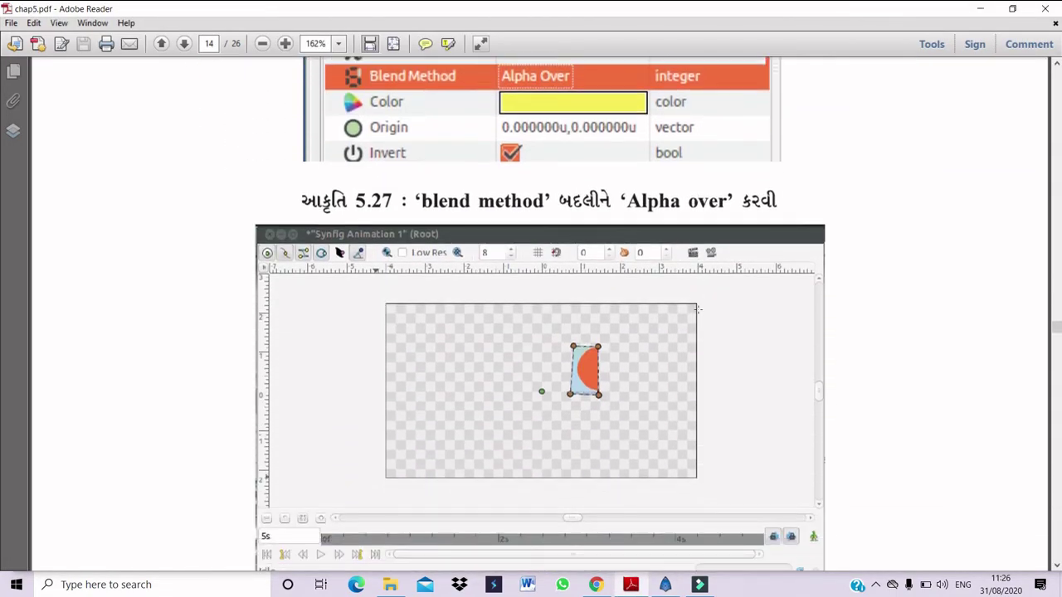
scroll(698, 309, down, 8)
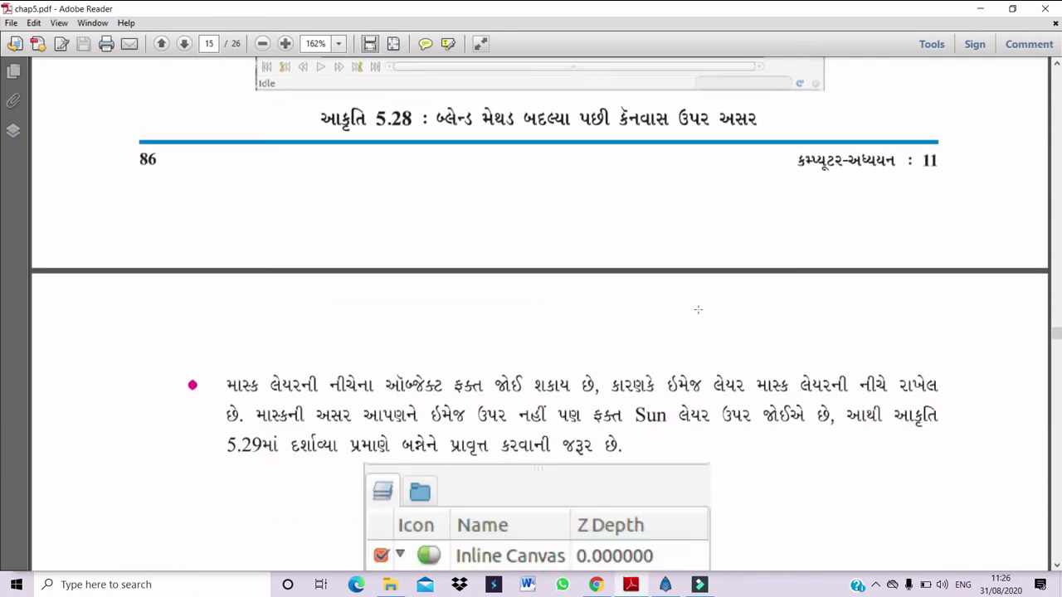
scroll(699, 313, down, 3)
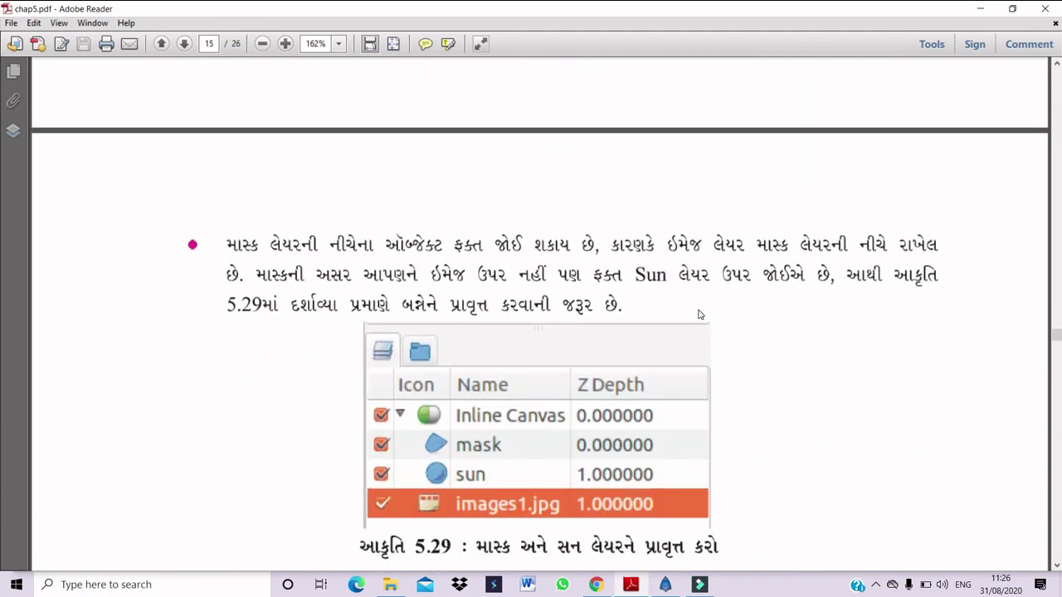
scroll(698, 309, down, 1)
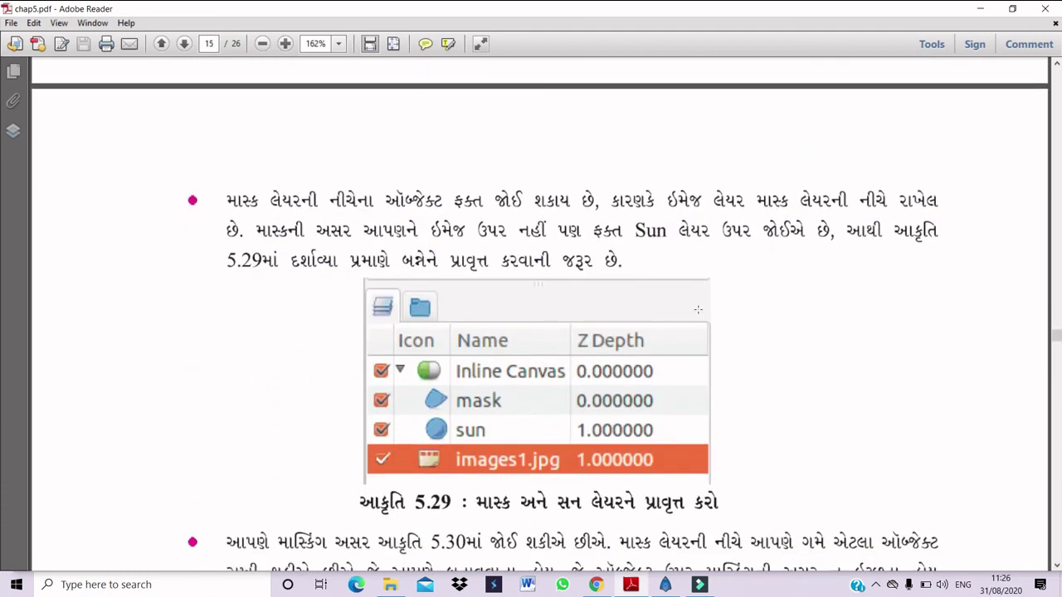
scroll(697, 310, down, 2)
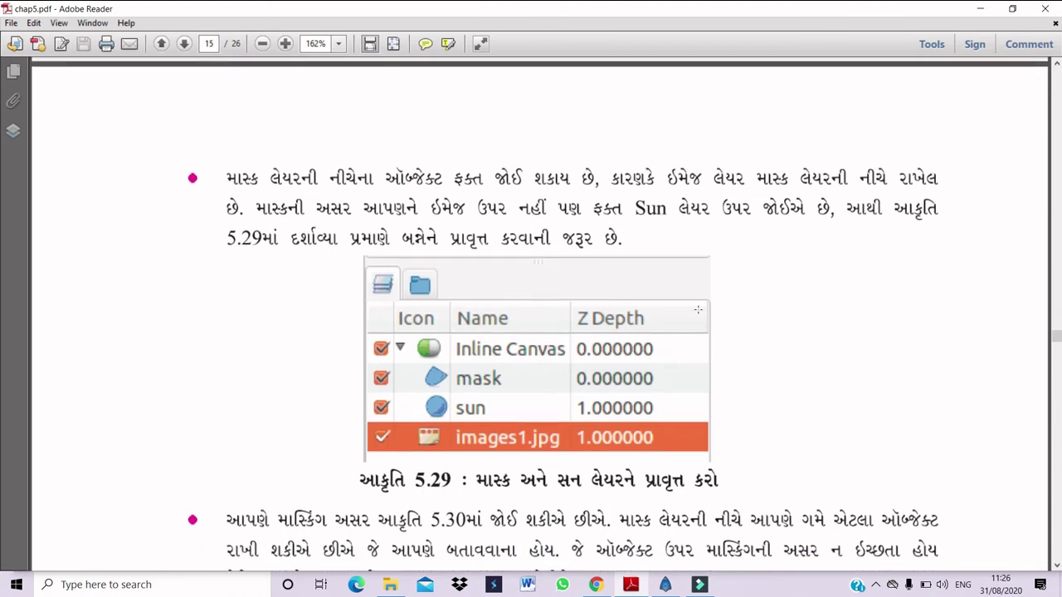
scroll(698, 309, down, 1)
scroll(697, 309, down, 2)
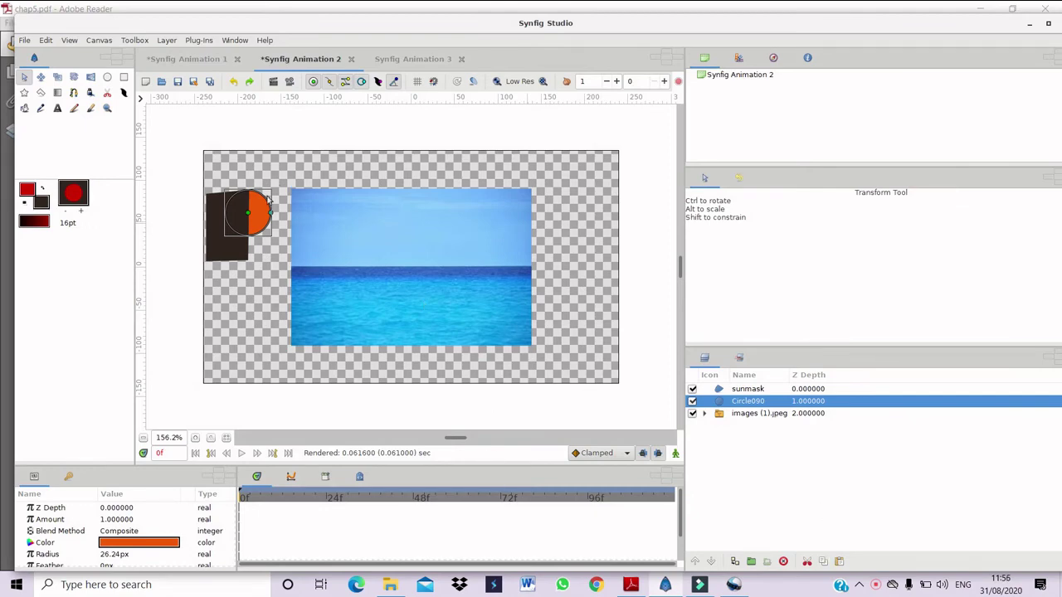
Step: In Synfig Studio, move Circle090 onto the sea image's right edge at about 135, 30 px and shift sunmask over the part of the sun outside
drag(253, 217, 528, 242)
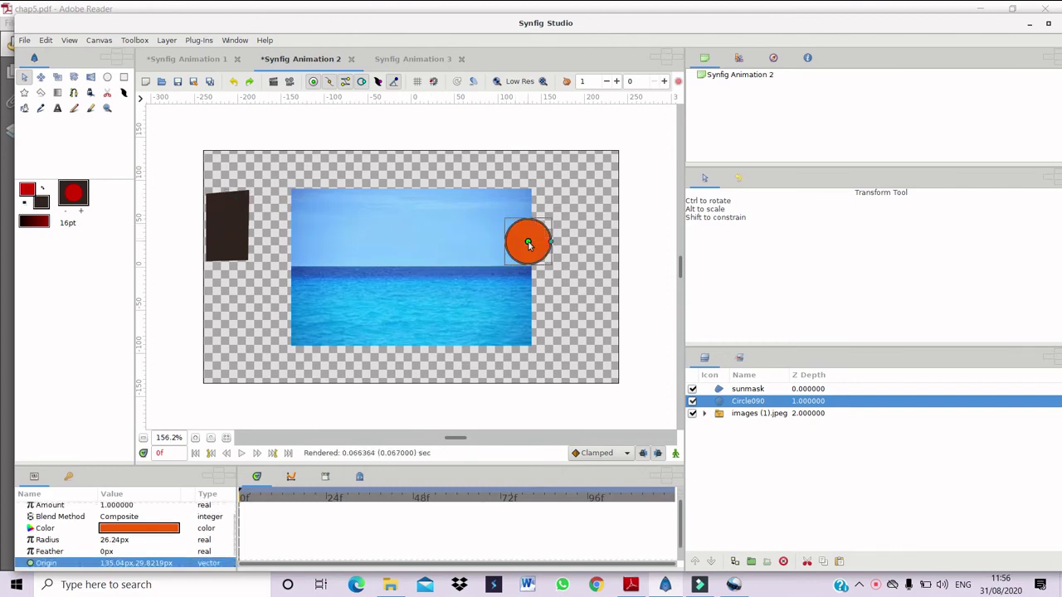
click(711, 390)
drag(414, 269, 739, 286)
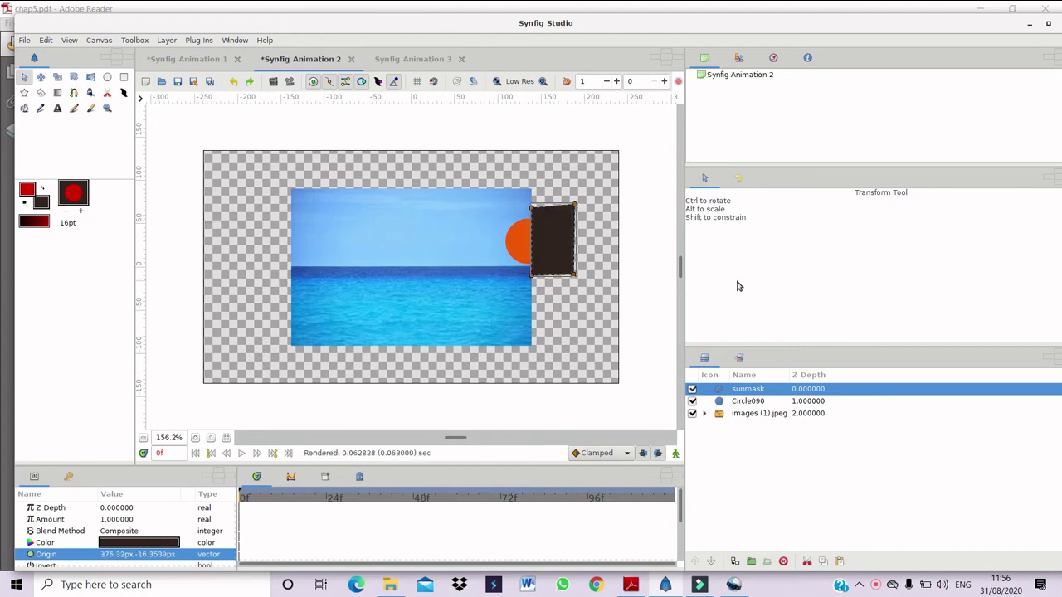
click(580, 356)
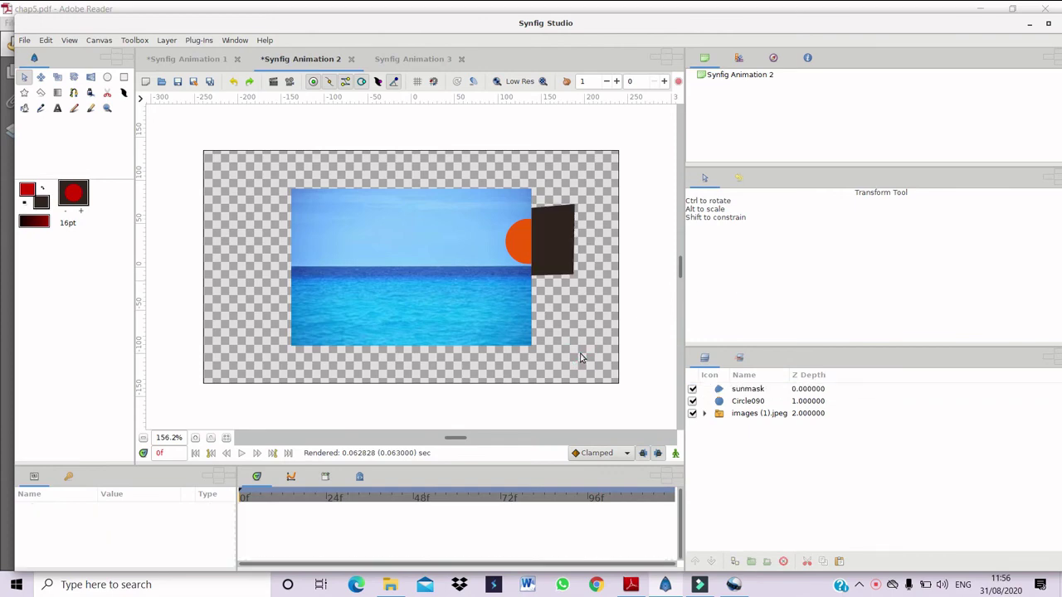
Step: Select the sunmask shape and lower the default fill colour's alpha to 5.8
click(561, 254)
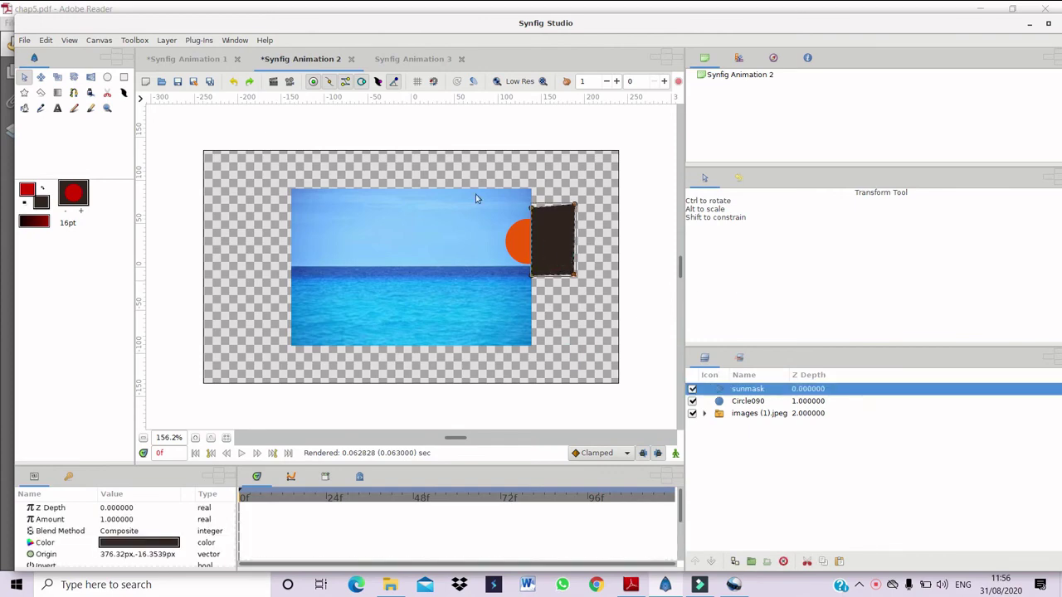
click(41, 201)
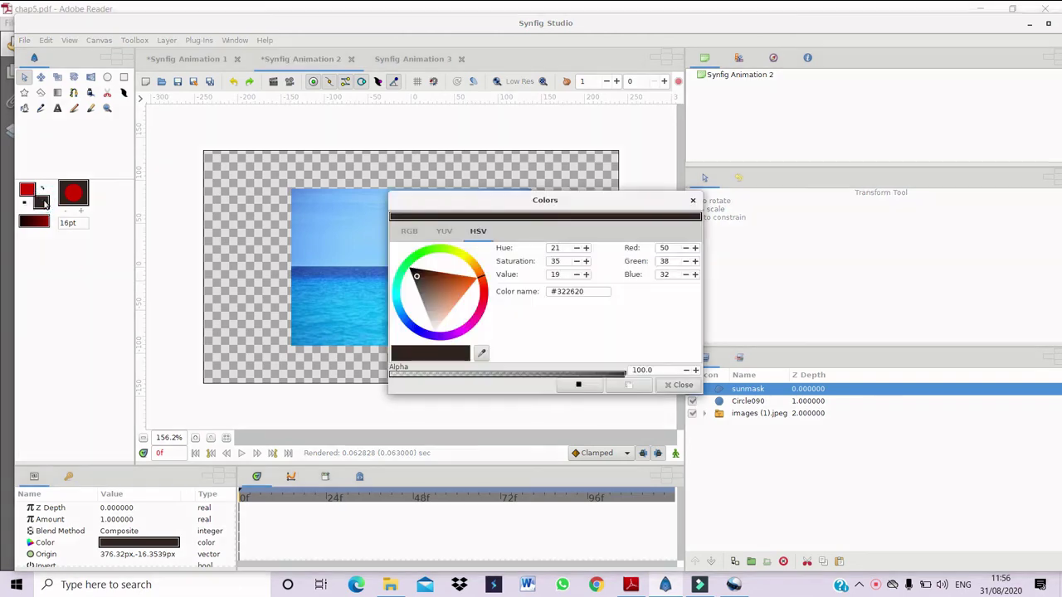
click(404, 375)
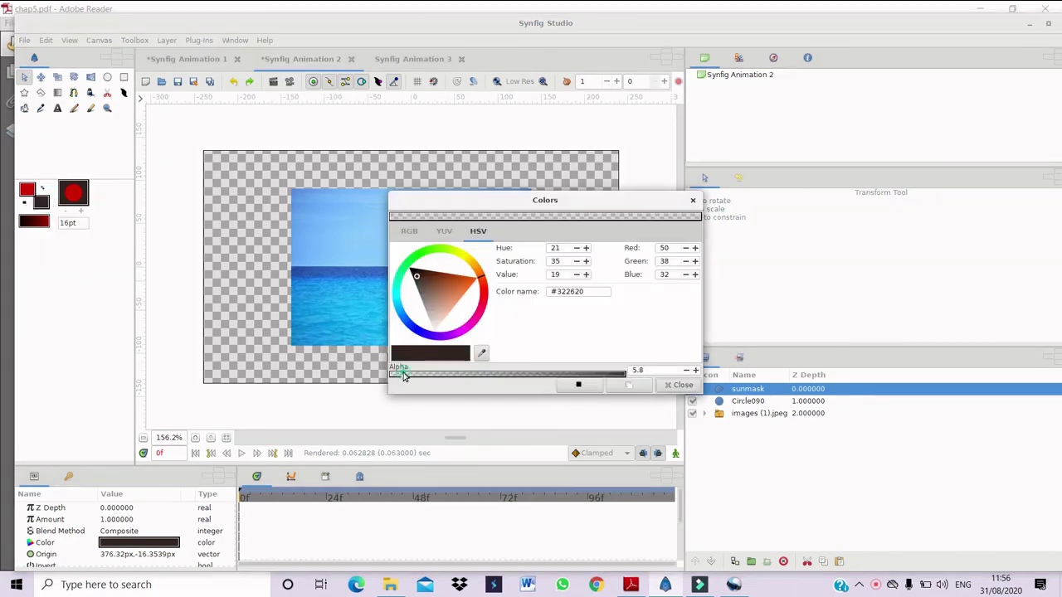
click(404, 375)
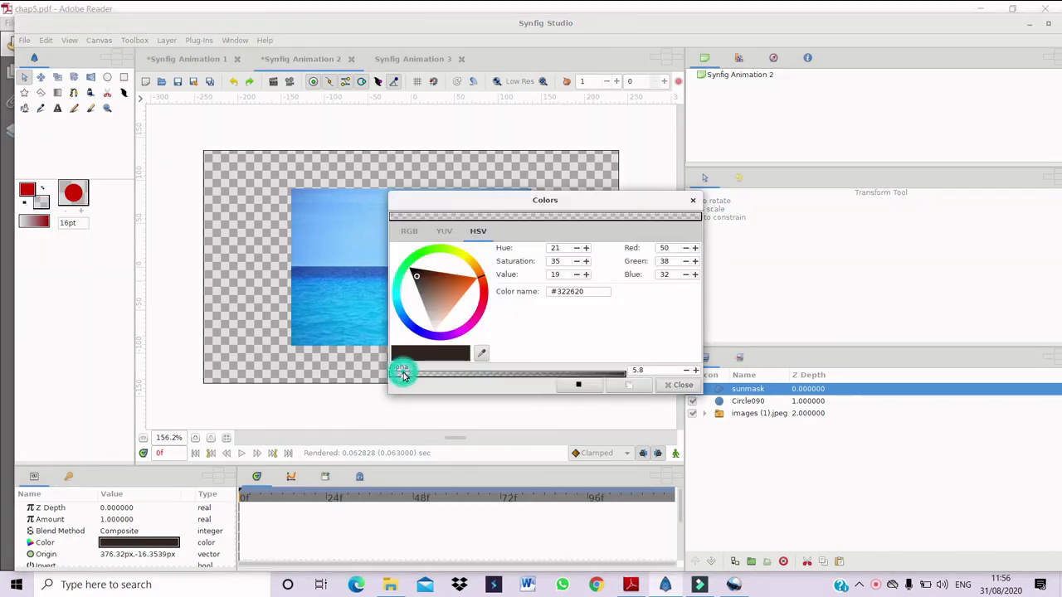
click(679, 386)
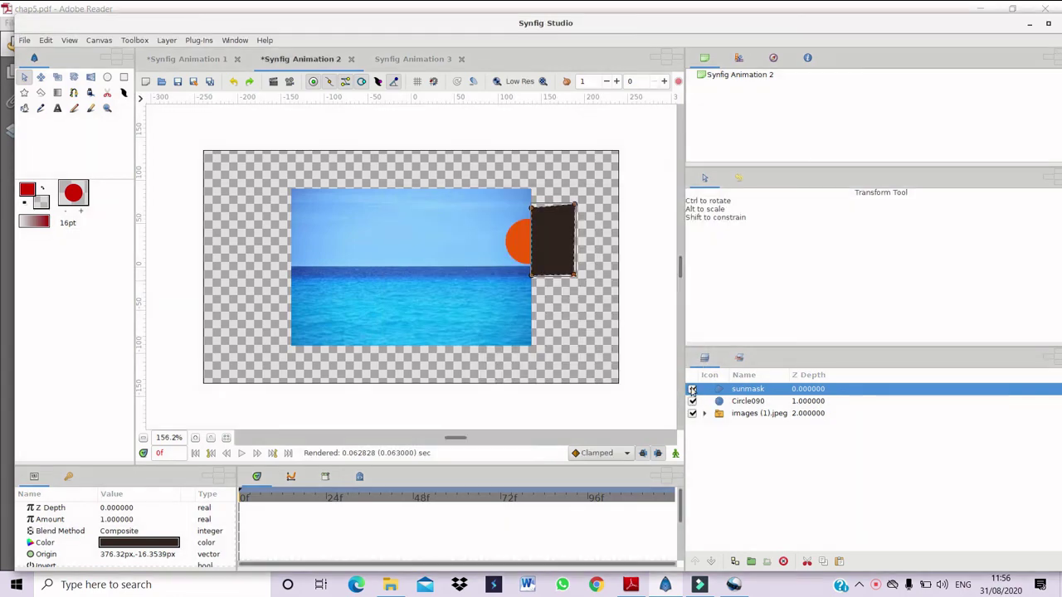
Step: Fill the sunmask shape with the nearly transparent fill colour, return to the Transform tool and deselect everything
click(588, 355)
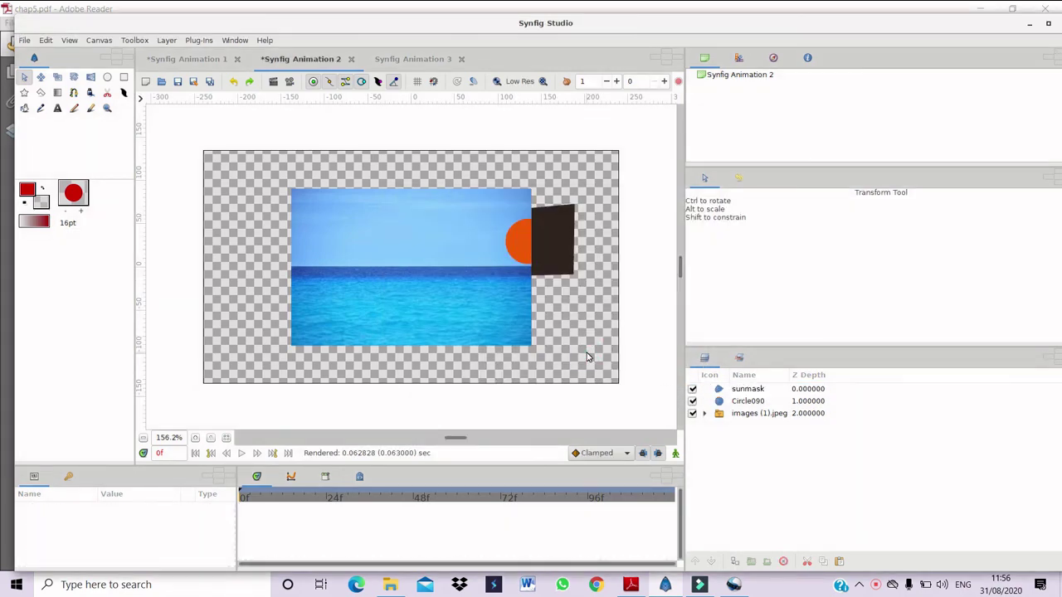
double_click(739, 389)
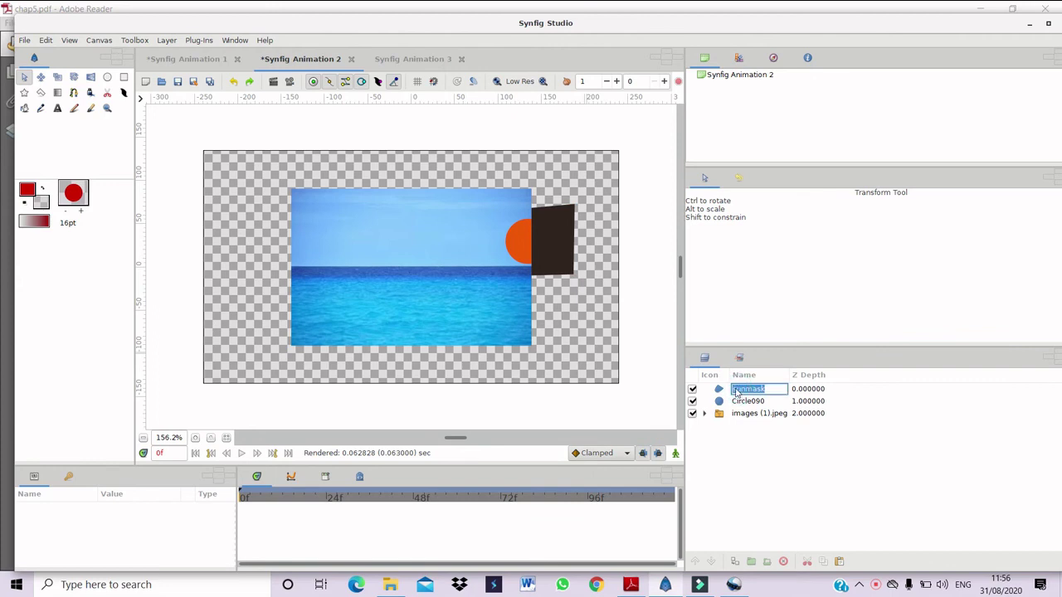
click(803, 391)
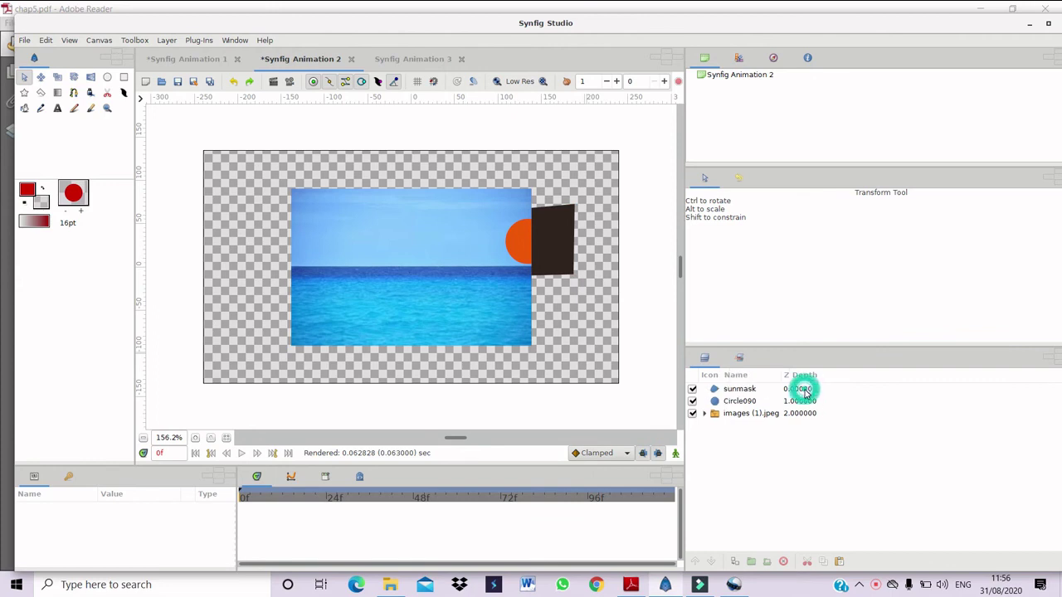
click(803, 391)
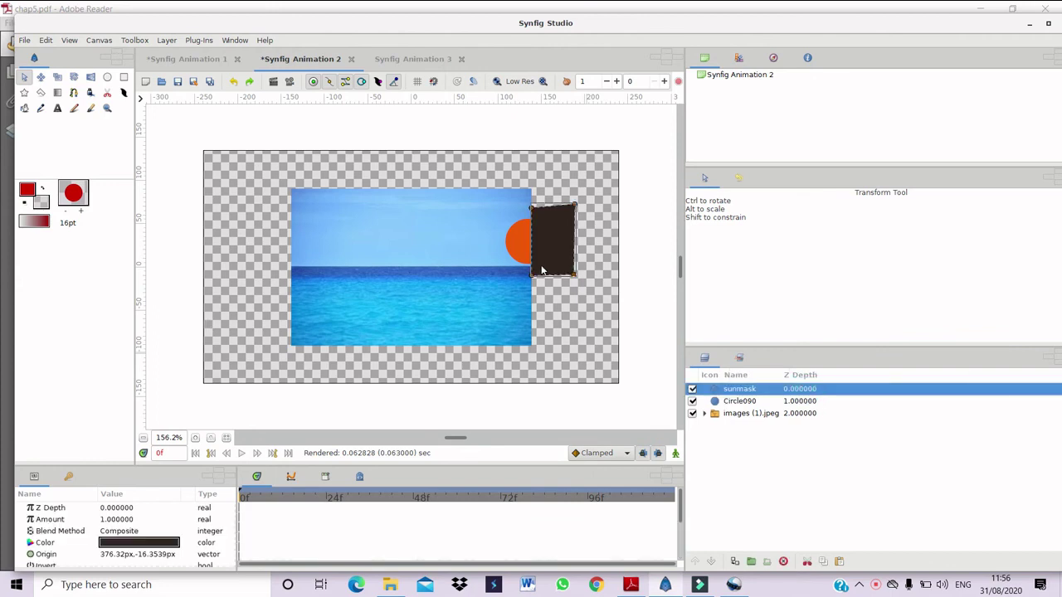
click(25, 108)
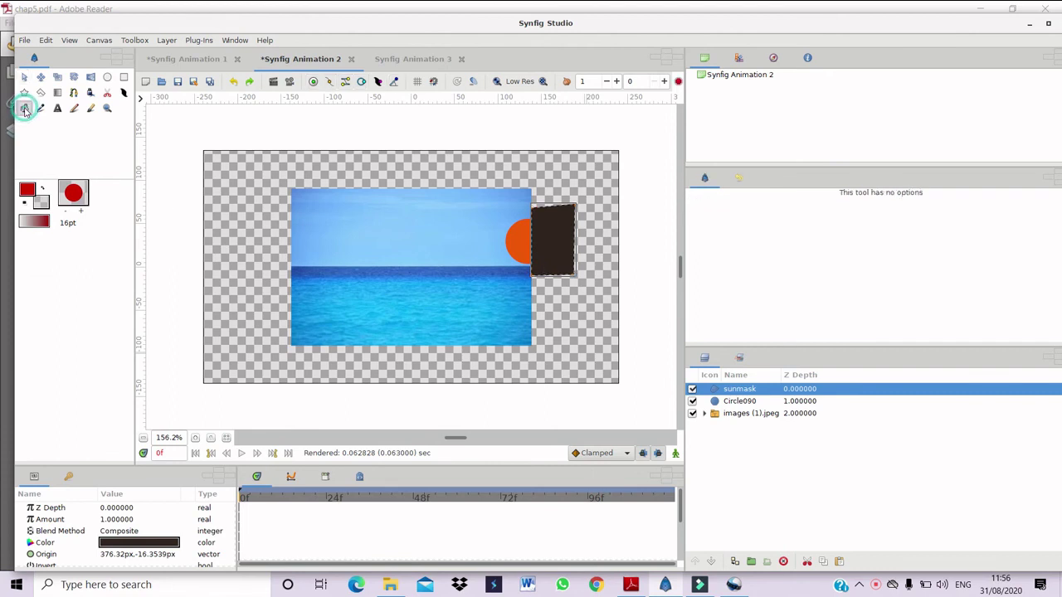
click(553, 241)
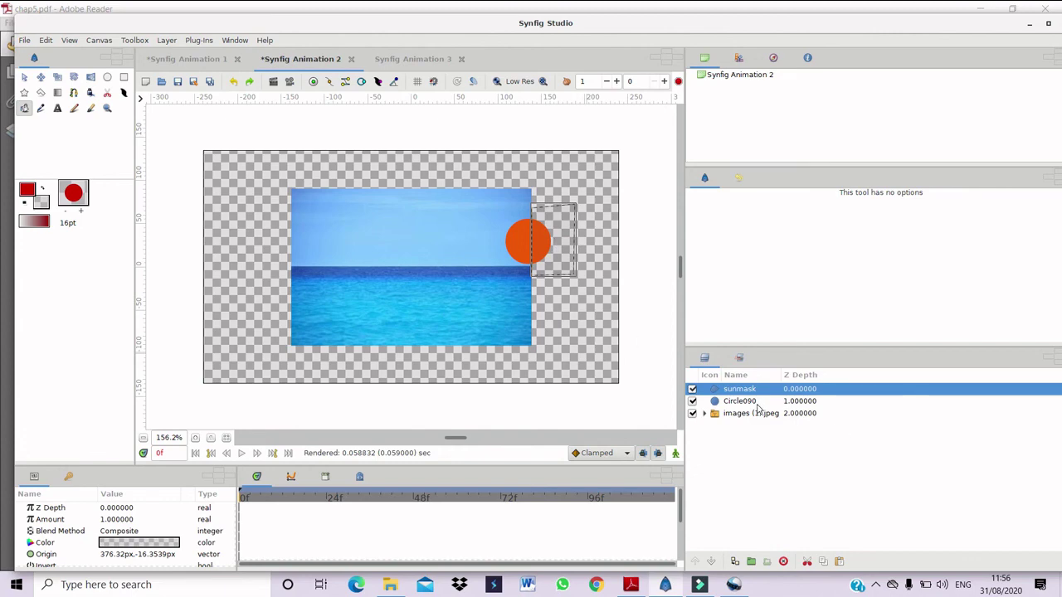
click(607, 370)
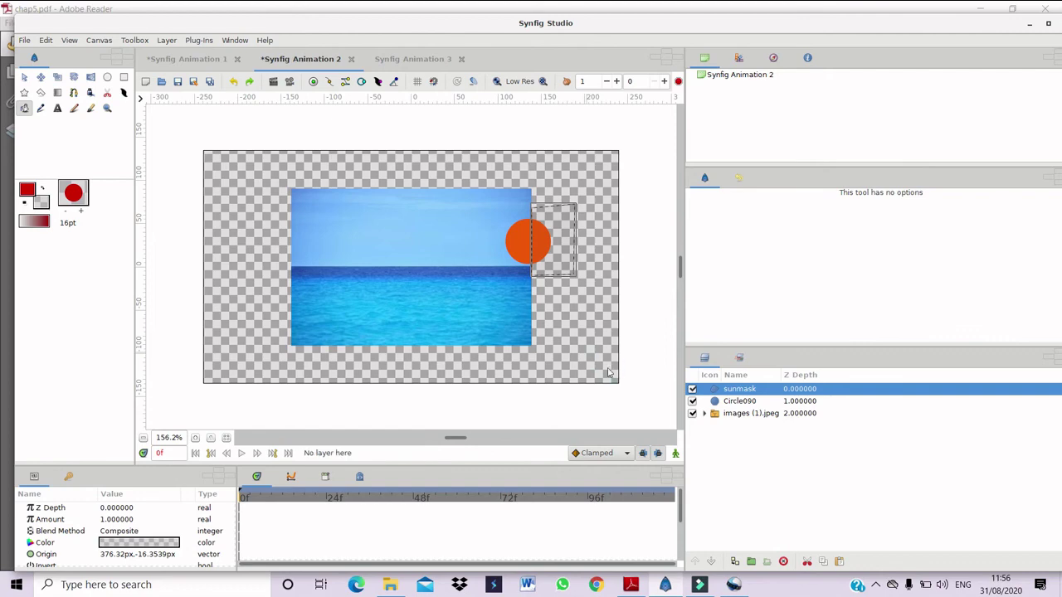
click(607, 370)
click(554, 345)
click(23, 77)
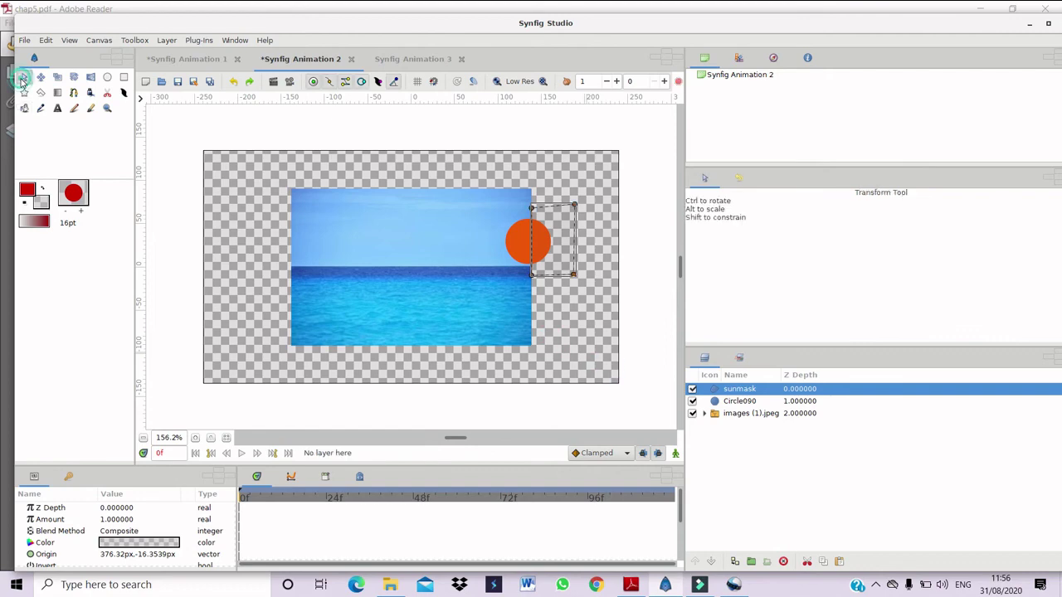
click(580, 359)
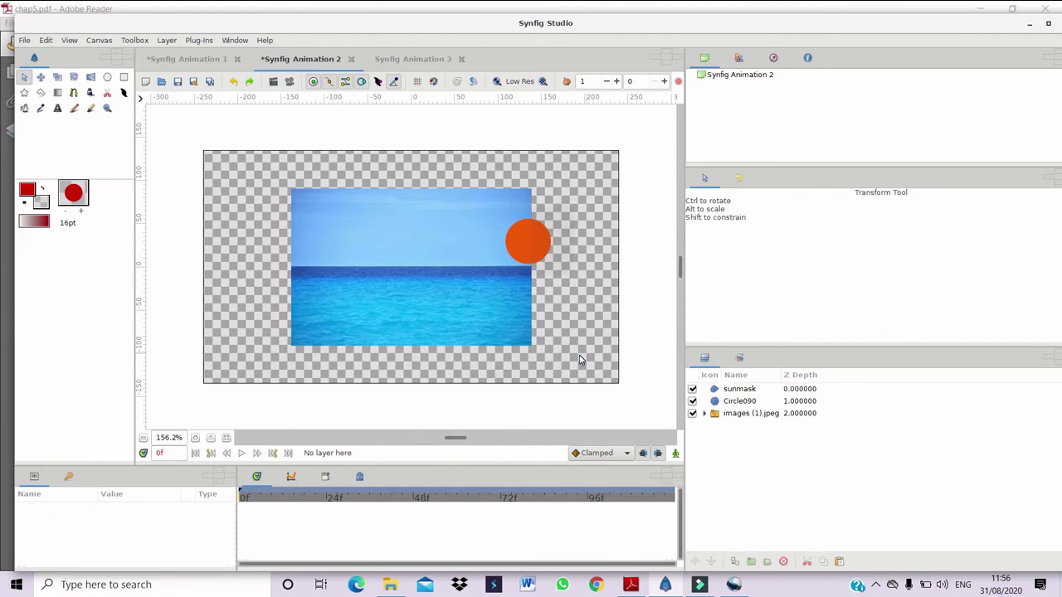
Step: Set the default fill colour to #9A908A with 100 alpha, then select the Circle090 layer
click(726, 390)
click(724, 389)
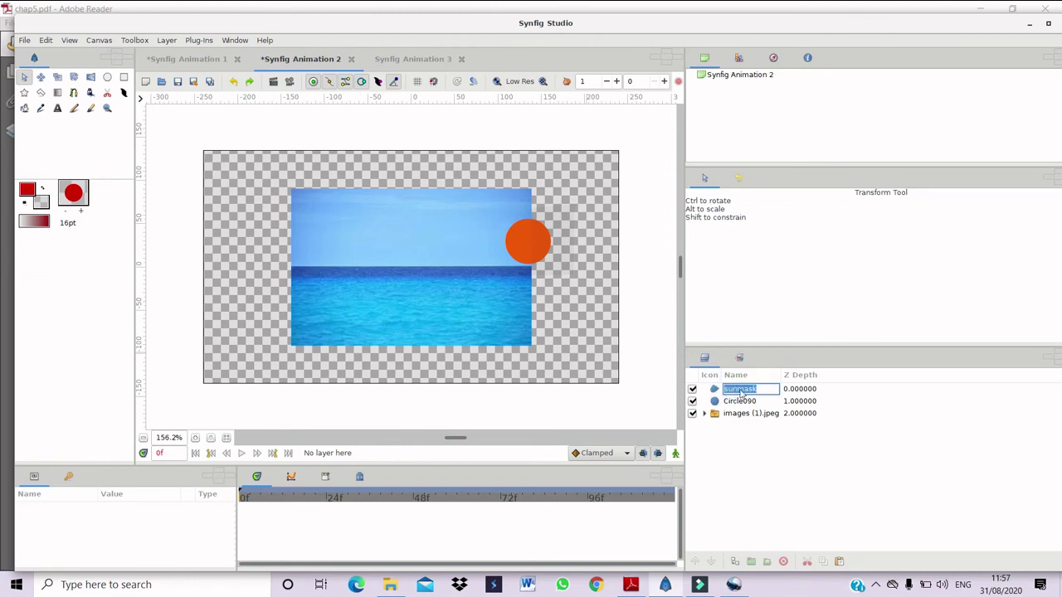
click(810, 389)
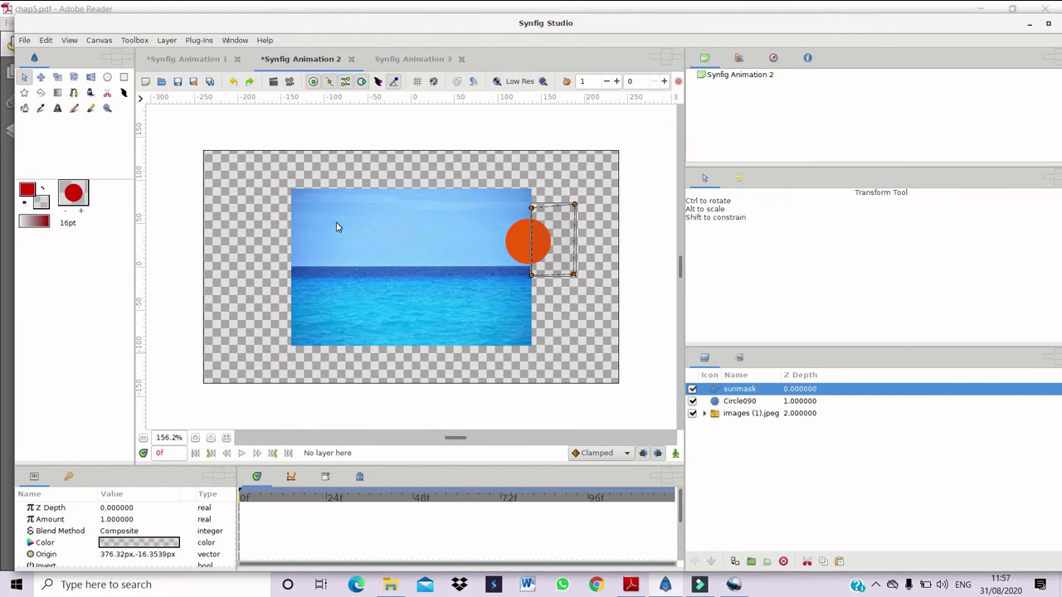
click(46, 204)
click(419, 357)
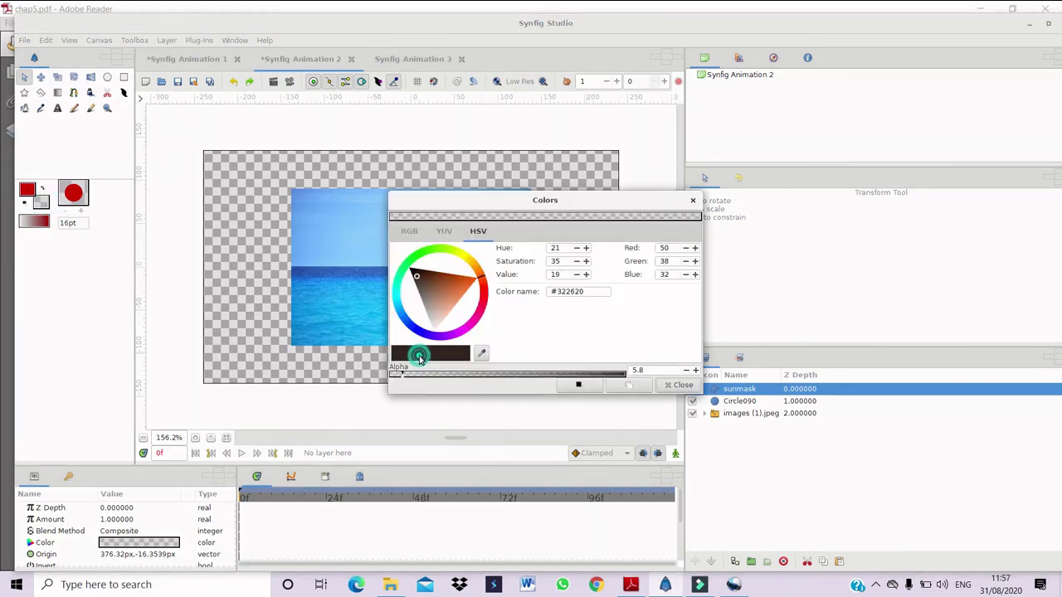
click(427, 302)
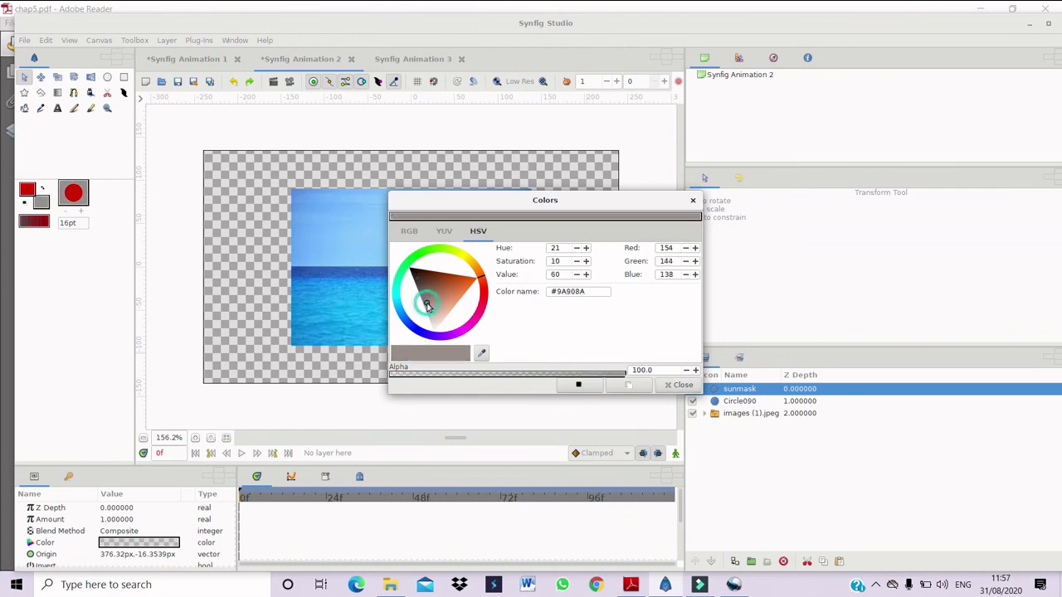
click(672, 386)
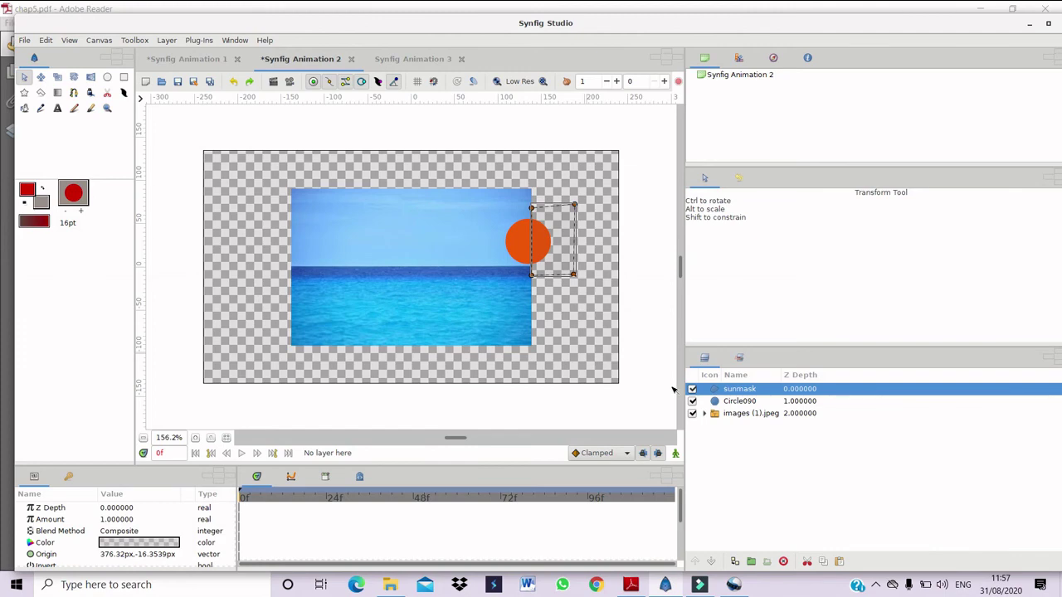
click(712, 403)
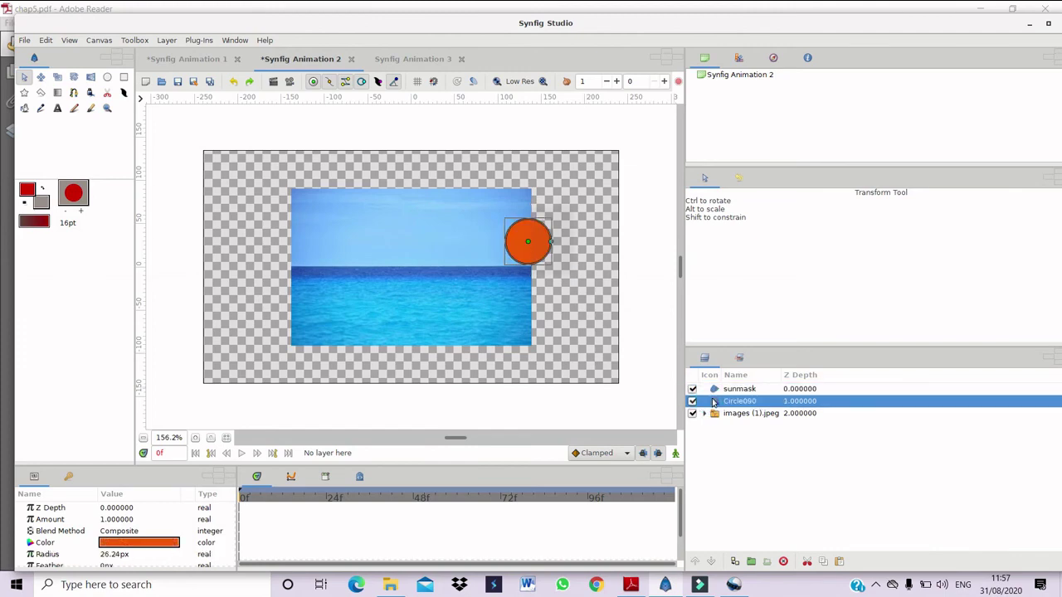
Step: Select the sunmask layer and fill its shape beside the sun with the opaque default fill colour
click(715, 390)
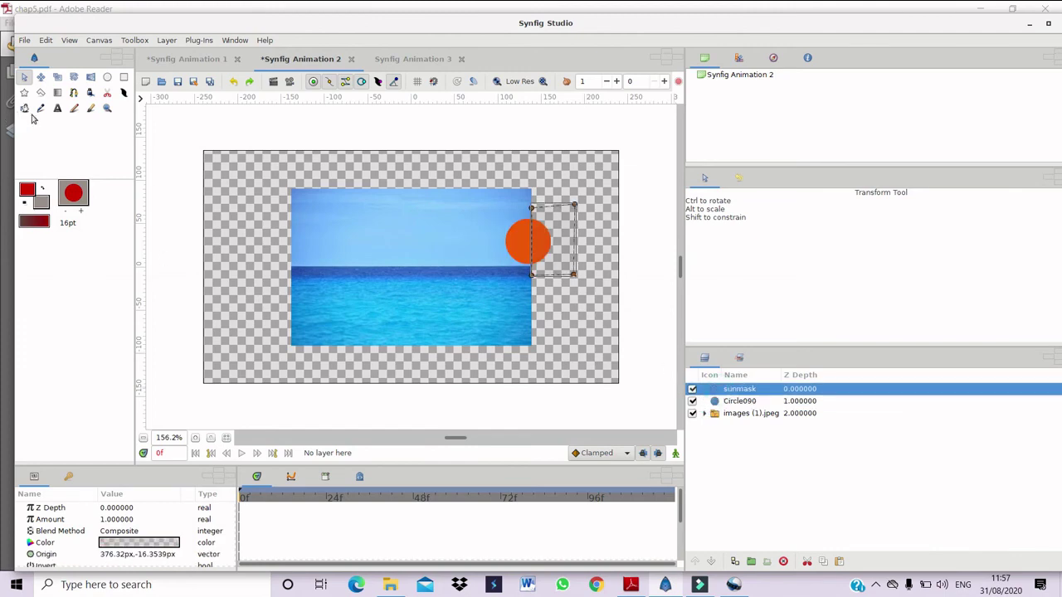
click(24, 108)
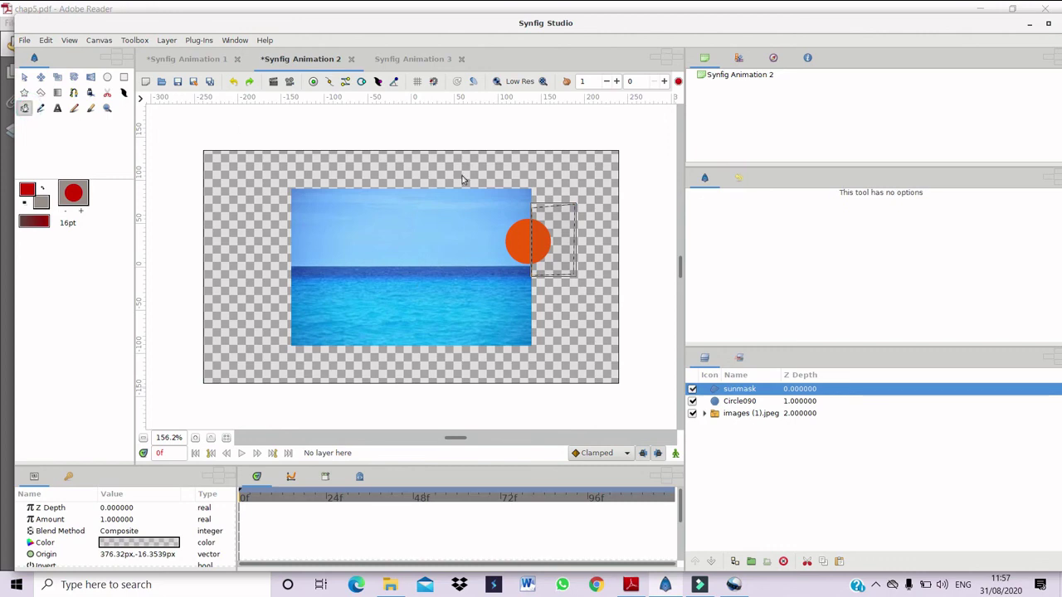
click(555, 246)
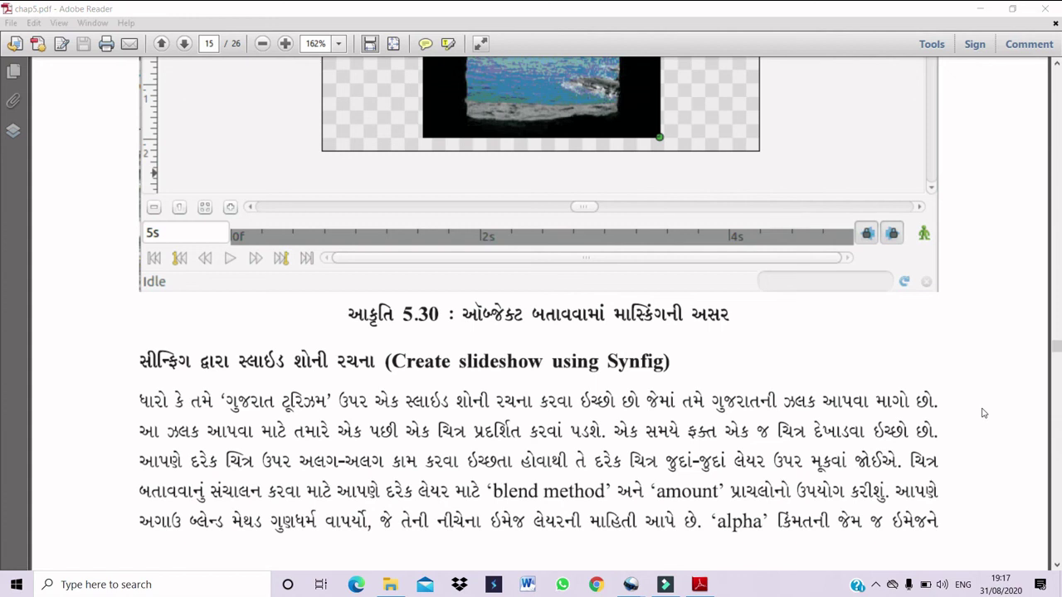
Step: In chap5.pdf in Adobe Reader, skim the Synfig slideshow section and read the Interactivity section on pages 22 and 23
click(1028, 380)
scroll(1029, 380, down, 5)
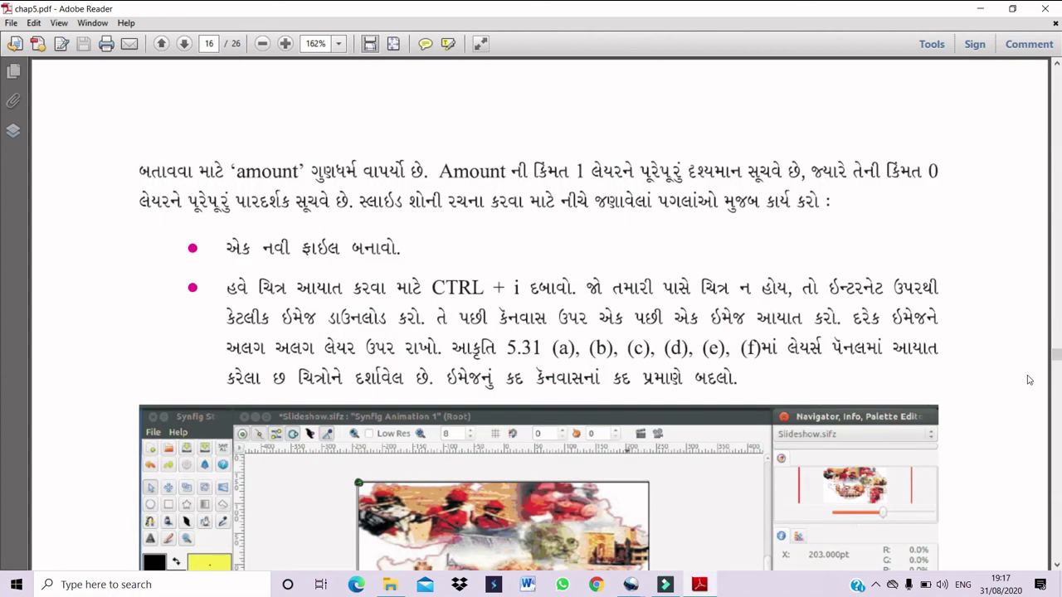
scroll(1029, 380, down, 20)
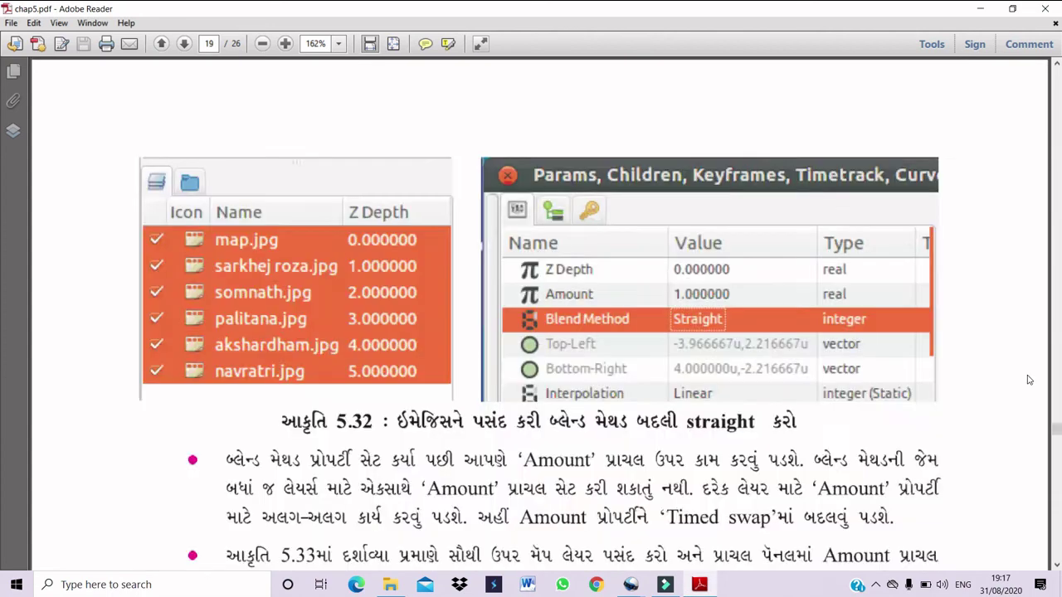
scroll(1028, 380, down, 20)
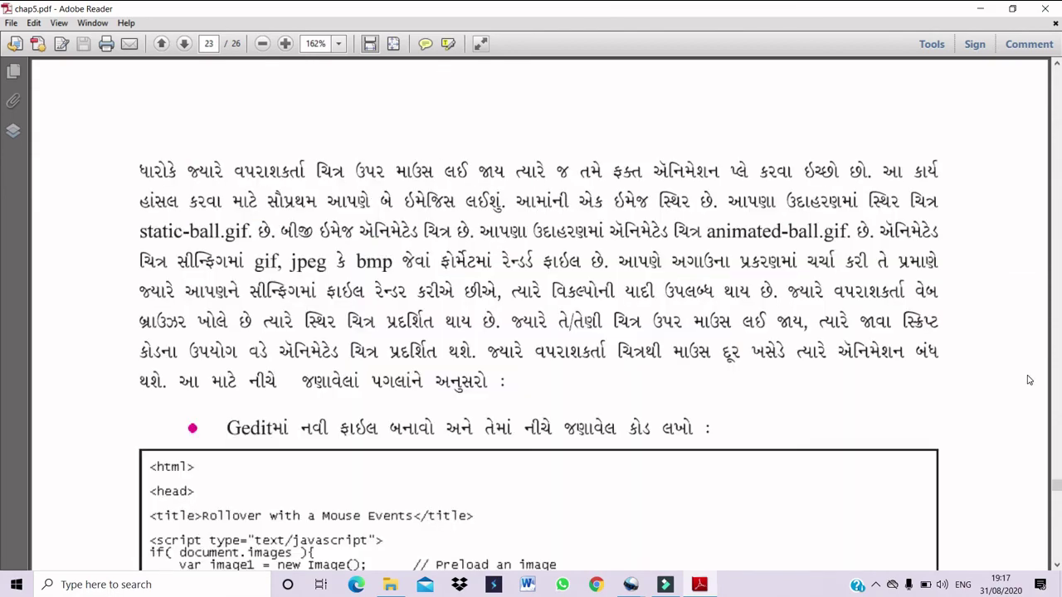
scroll(1029, 380, down, 10)
scroll(1029, 380, up, 15)
scroll(1028, 380, up, 10)
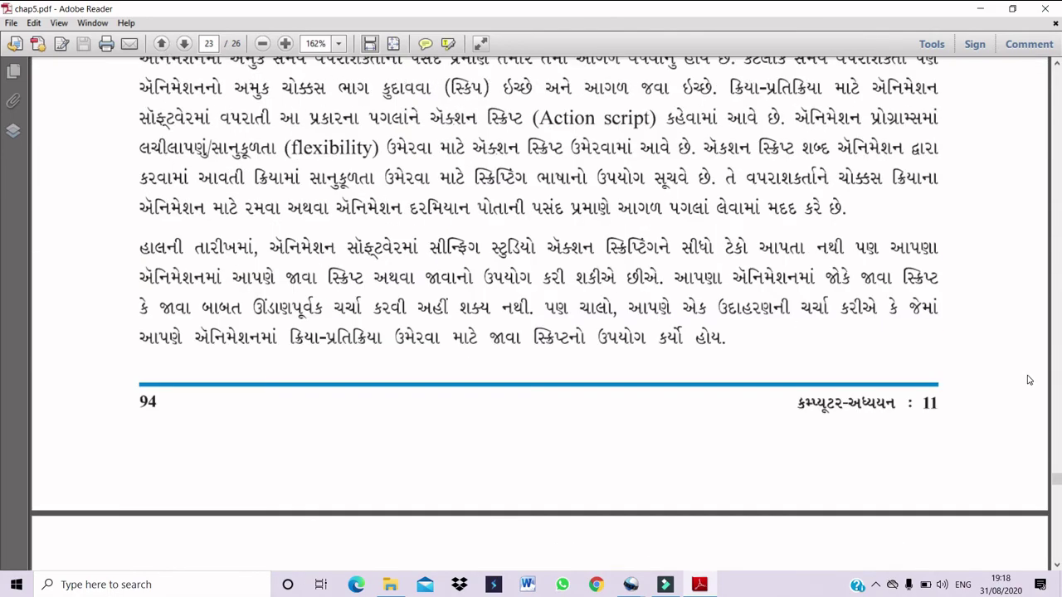
scroll(1029, 380, down, 3)
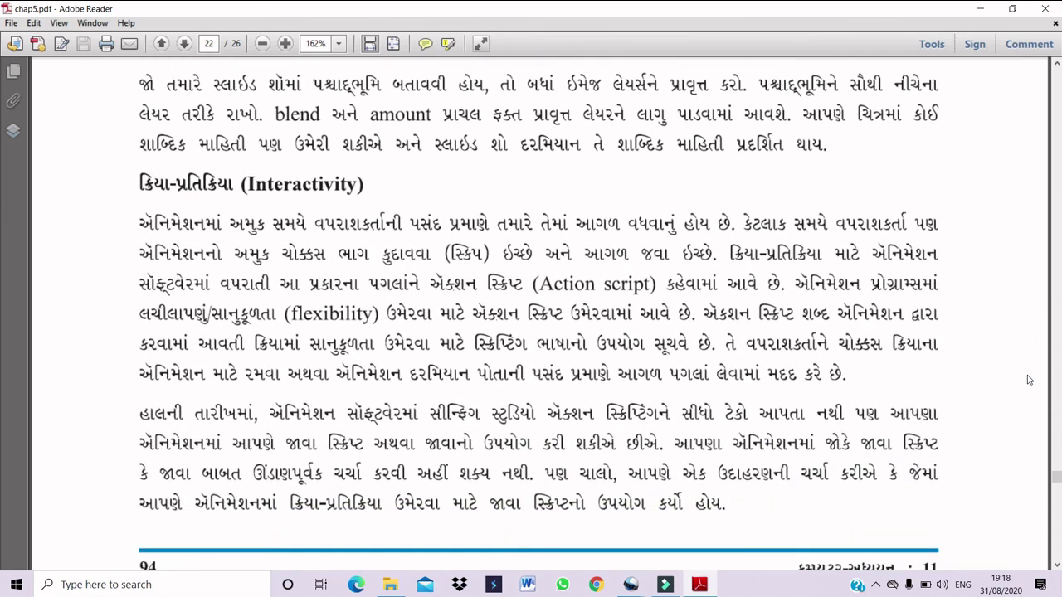
scroll(1029, 380, down, 4)
scroll(1029, 380, up, 2)
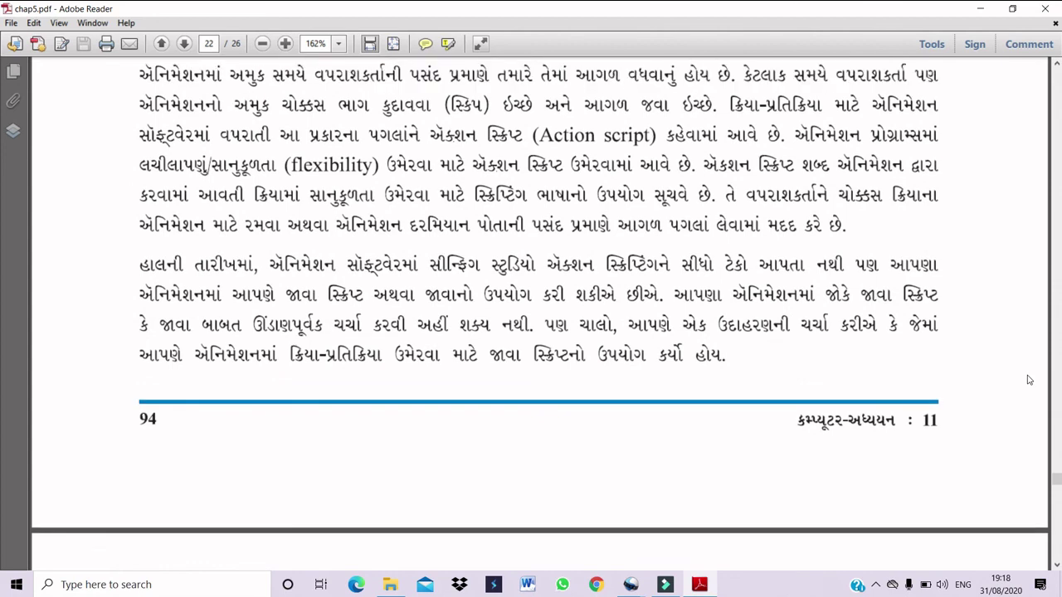
scroll(1029, 380, down, 6)
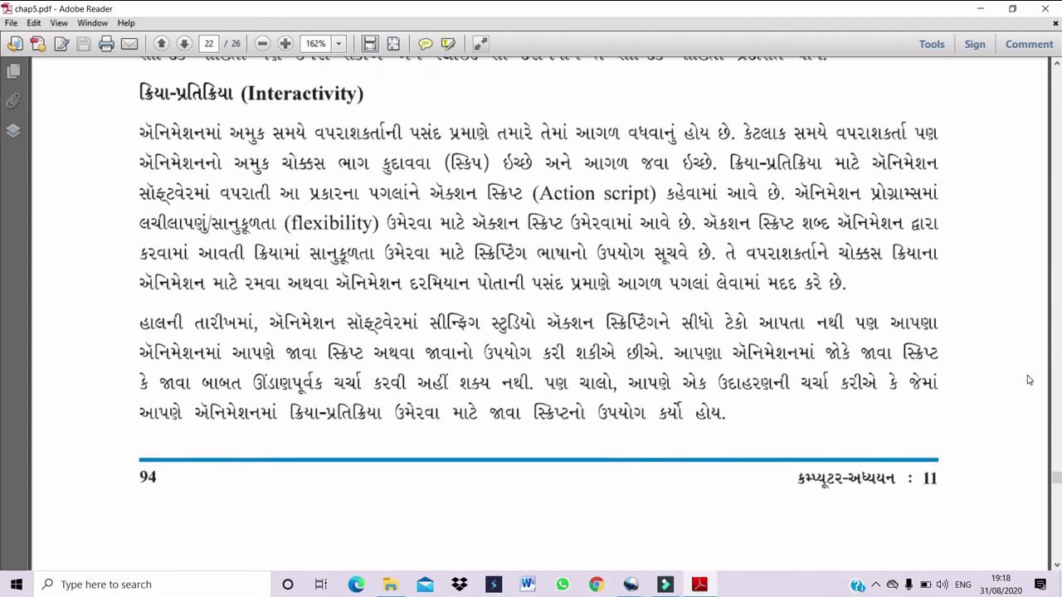
scroll(1029, 380, down, 2)
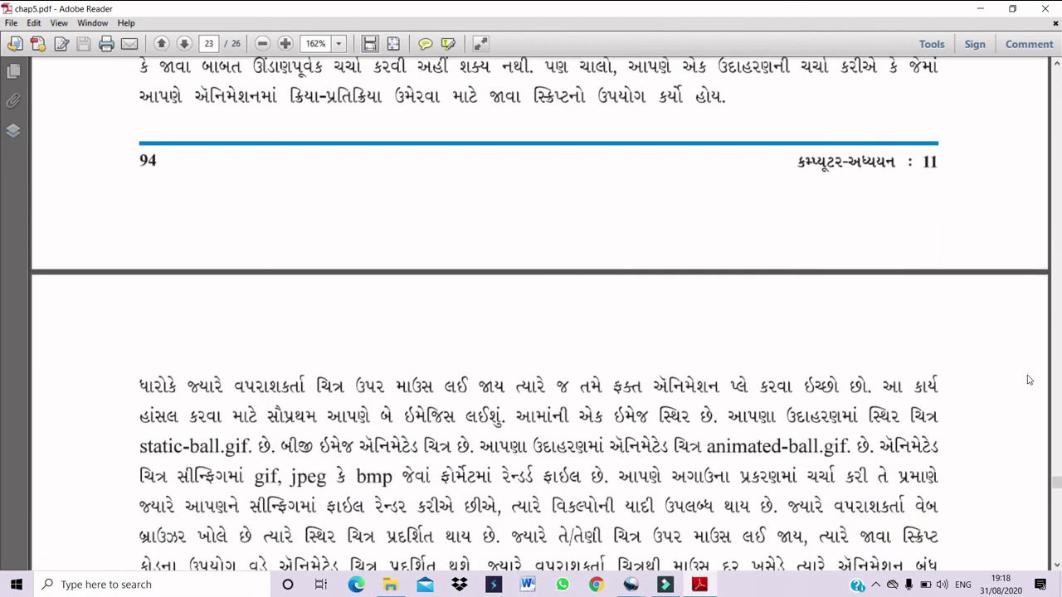